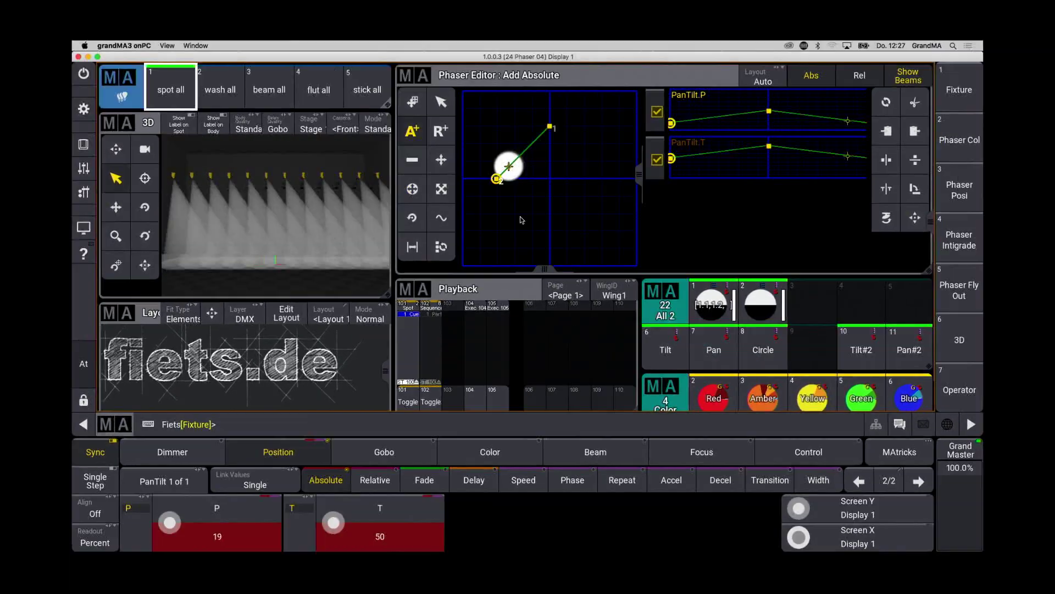
# Add absolute steps below and right of centre to complete a four-point pan/tilt shape, and distribute a phaser's phase over 360 degrees
pyautogui.click(550, 232)
pyautogui.click(602, 180)
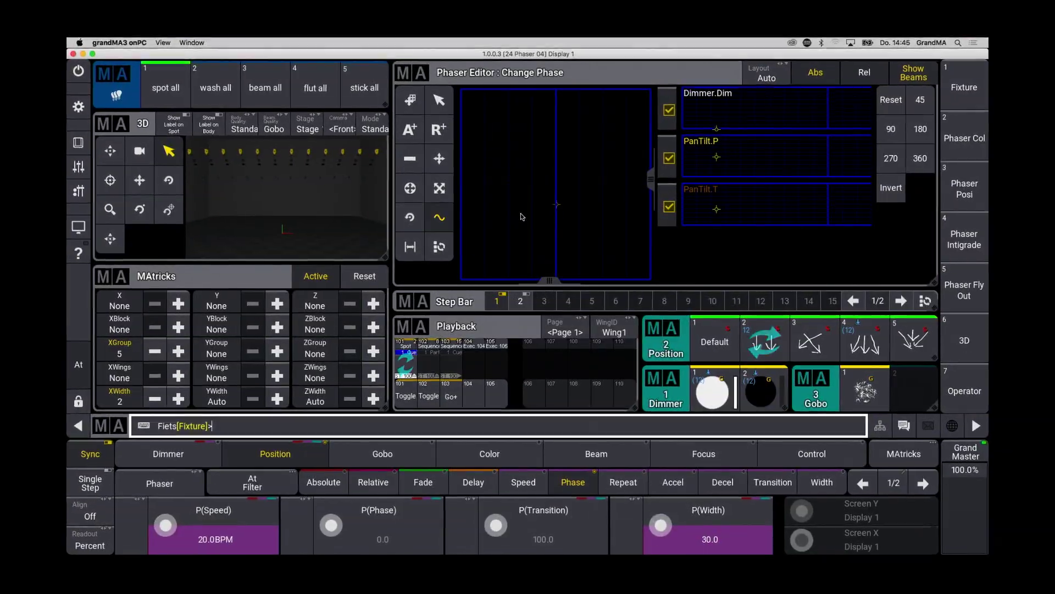
pyautogui.click(920, 158)
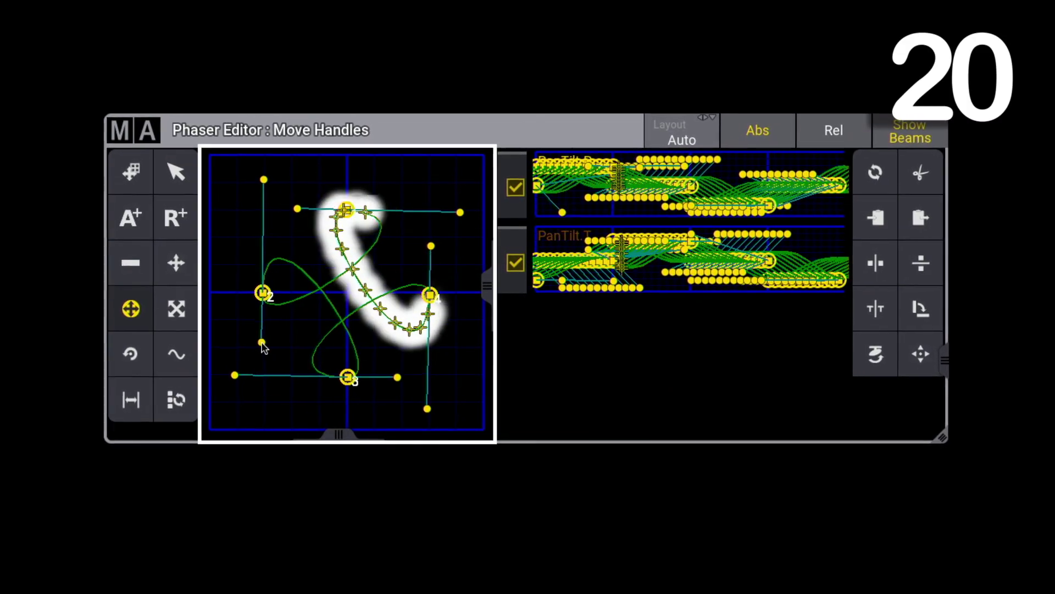
# Shorten the curve handle of step 2, then select the phaser's steps and resize the whole pan/tilt shape
pyautogui.moveTo(264, 180); pyautogui.dragTo(262, 232)
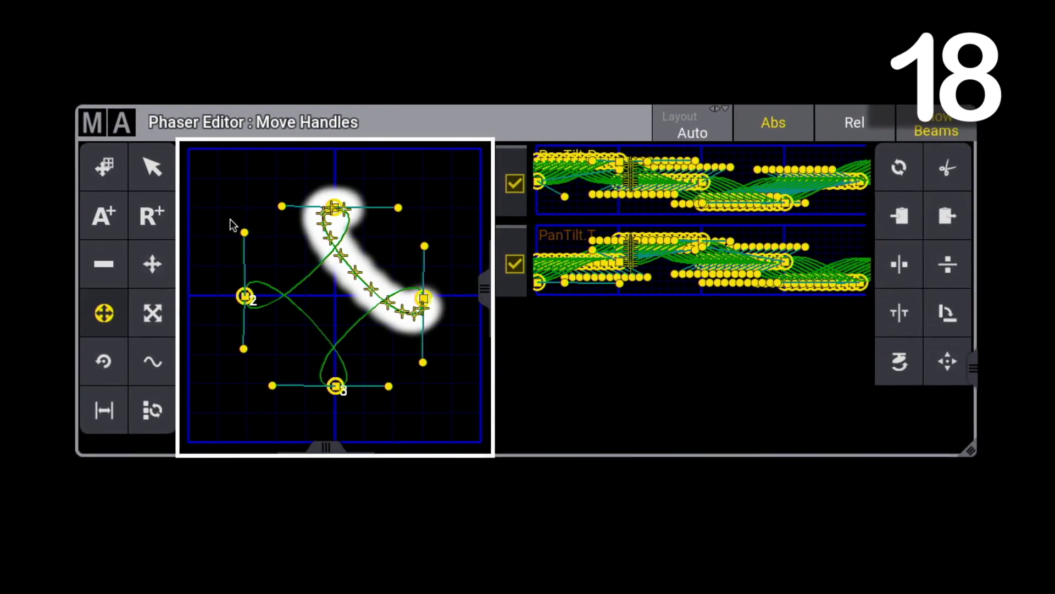
pyautogui.click(151, 166)
pyautogui.moveTo(206, 251); pyautogui.dragTo(418, 349)
pyautogui.click(165, 312)
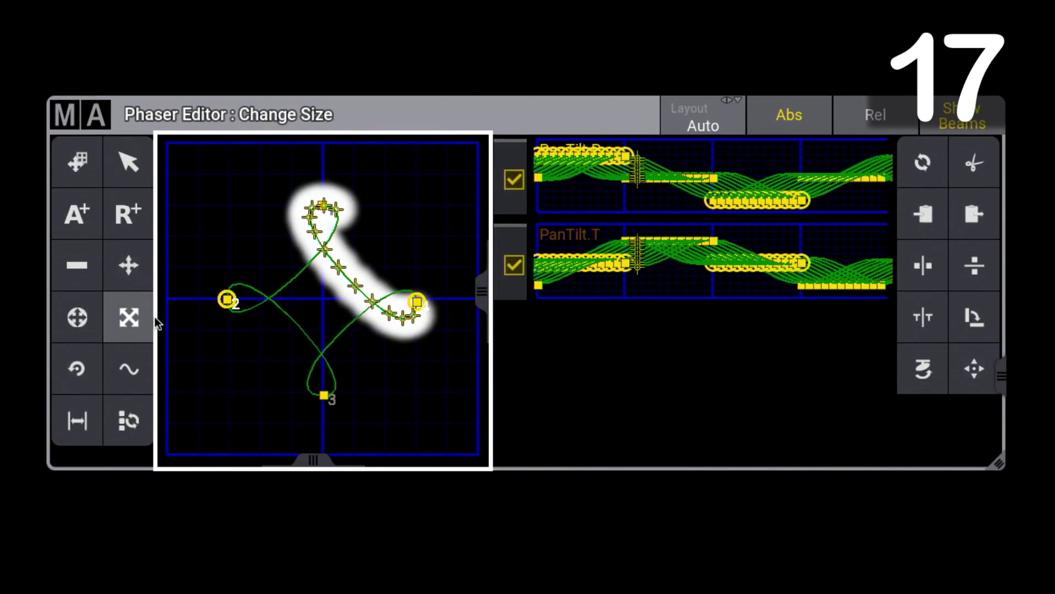
pyautogui.moveTo(159, 316); pyautogui.dragTo(312, 305)
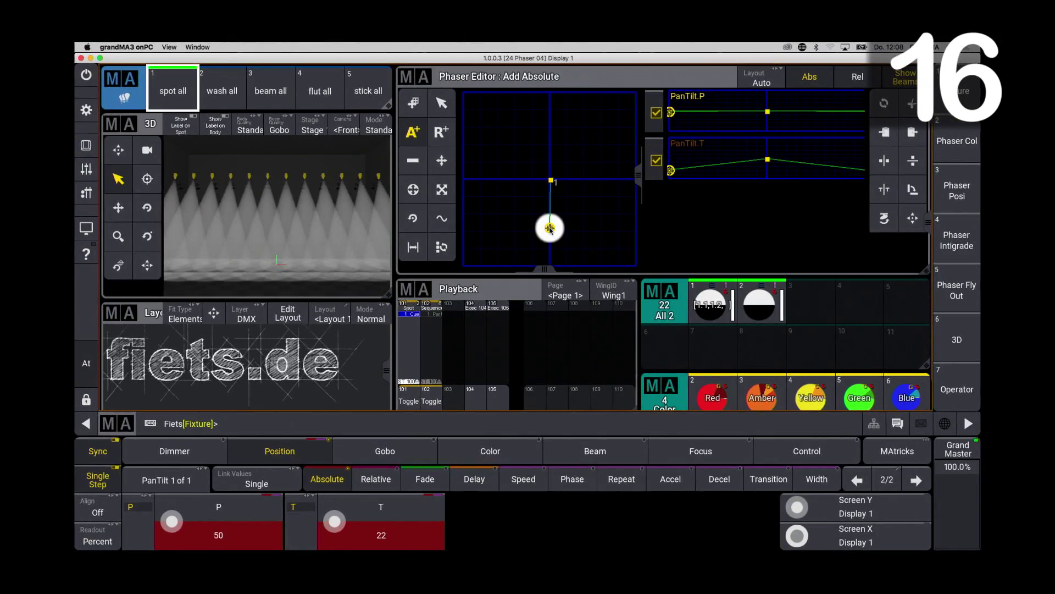
# Raise the lower step of the tilt phaser slightly and apply the Green color preset to the spots
pyautogui.moveTo(549, 228)
pyautogui.mouseDown()
pyautogui.moveTo(560, 209)
pyautogui.moveTo(528, 209)
pyautogui.moveTo(551, 210)
pyautogui.mouseUp()
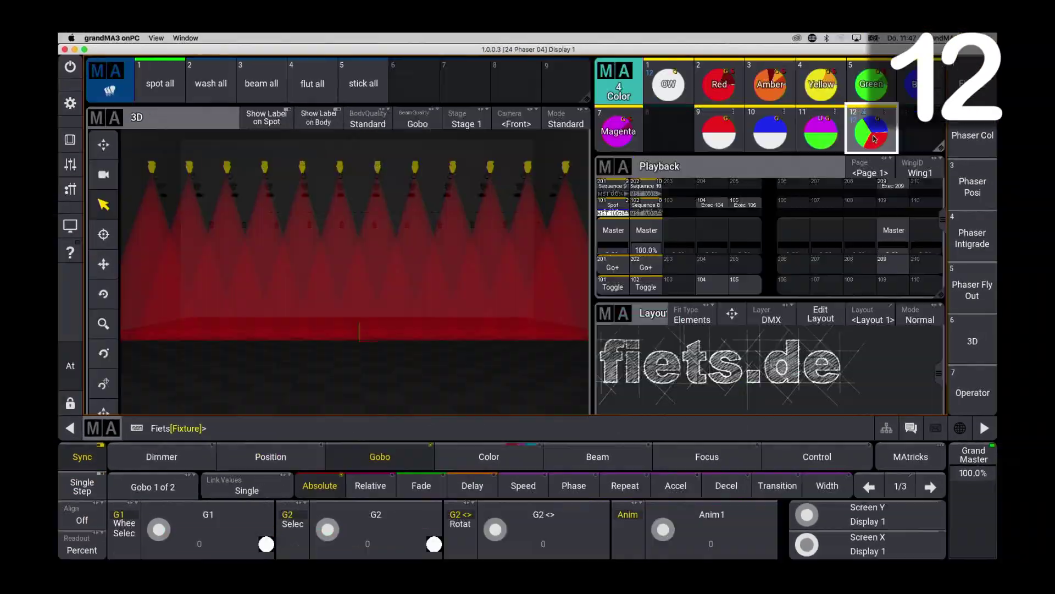
pyautogui.click(890, 88)
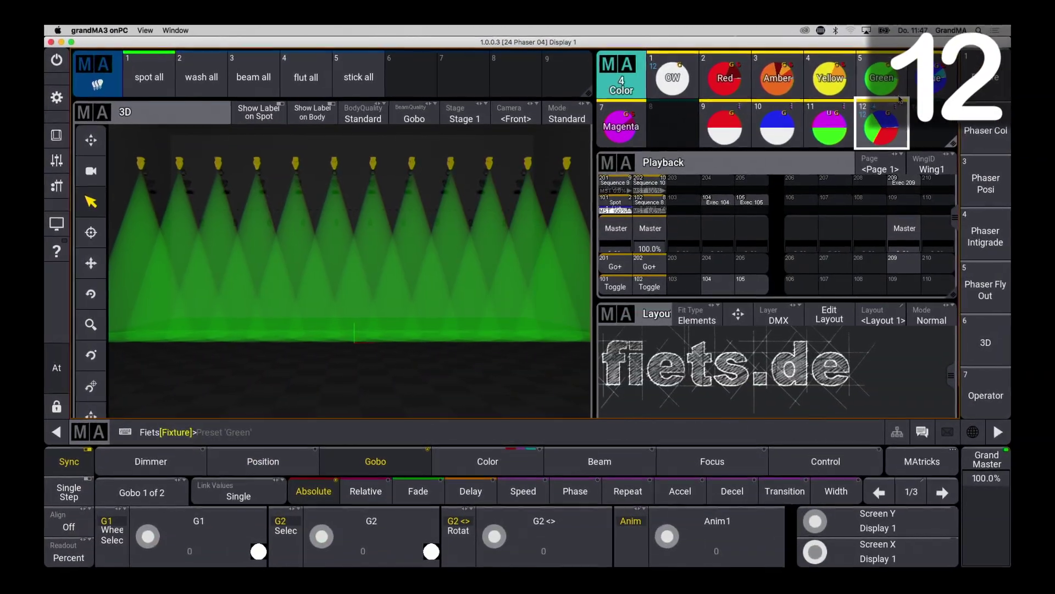
pyautogui.click(900, 102)
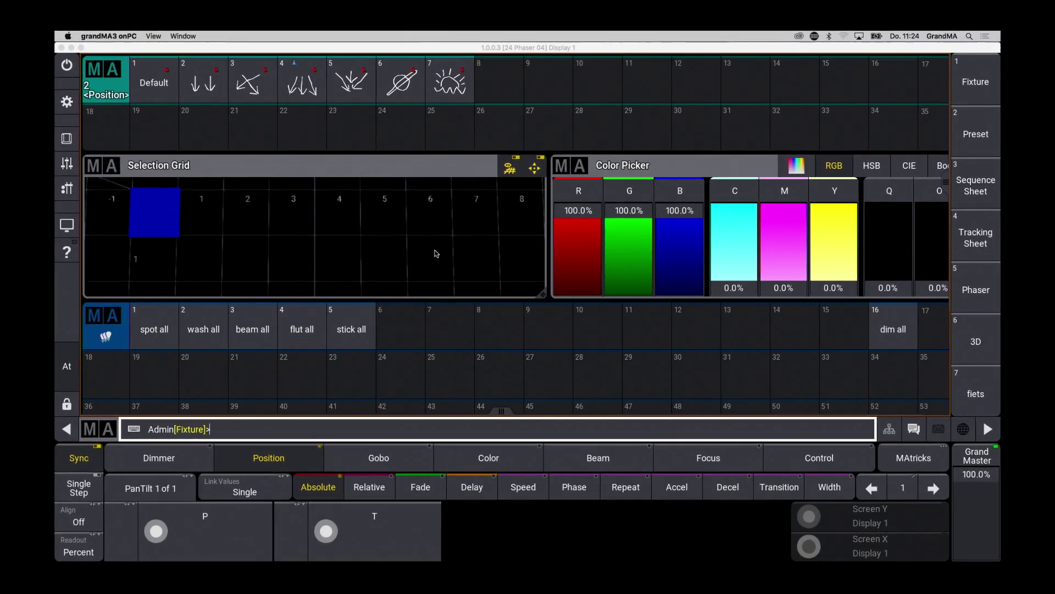
# Log in as the user fiets with the command login fiets
pyautogui.click(229, 432)
pyautogui.write('lo')
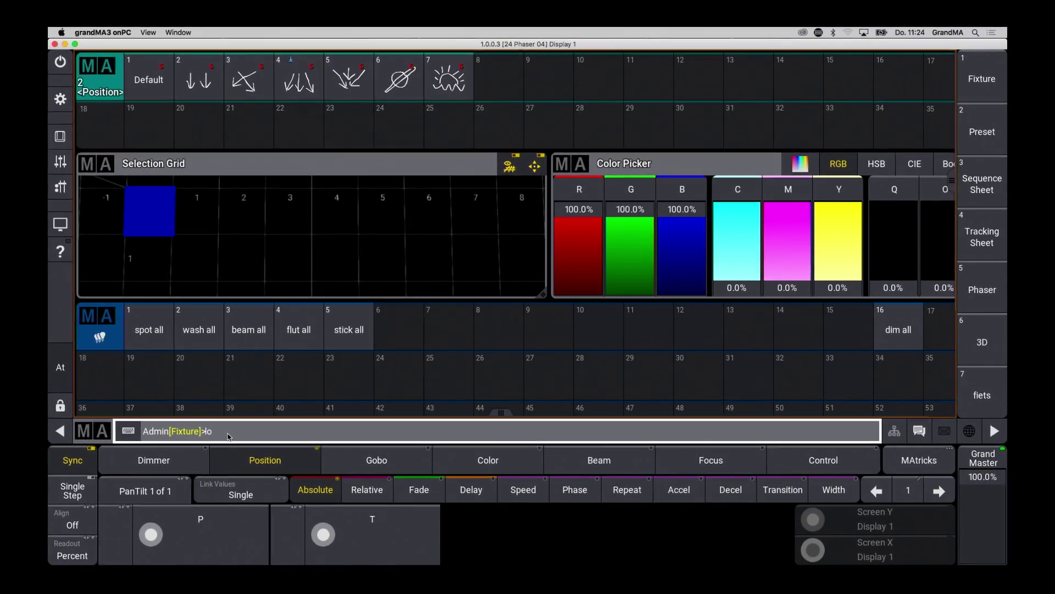
pyautogui.write('gin fiets')
pyautogui.press('Return')
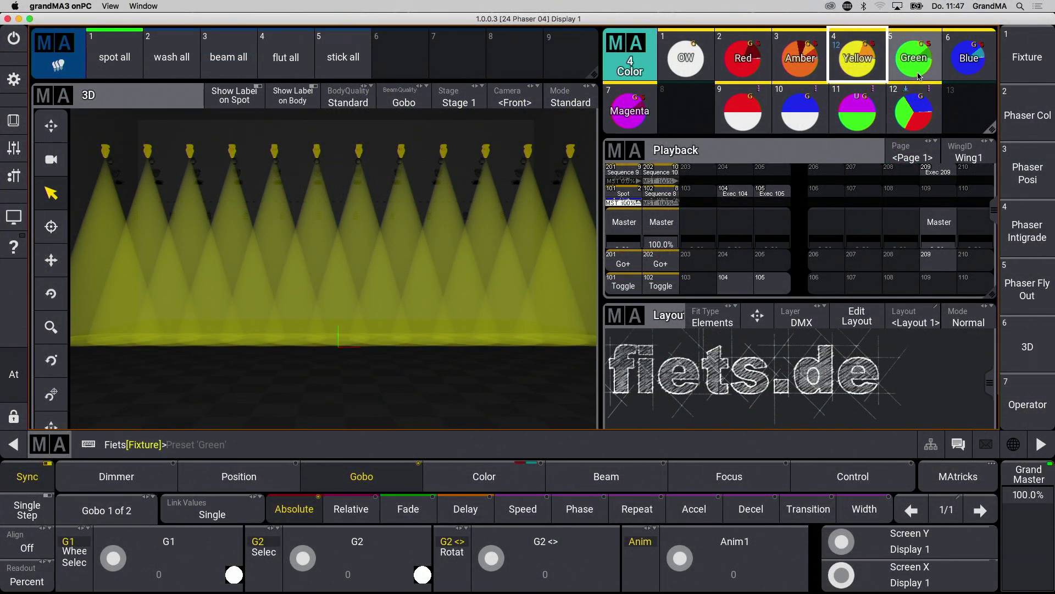
# Try color presets 1 OW, 10 blue/white and 12 red/green/blue on the spots, then clear the programmer
pyautogui.click(698, 76)
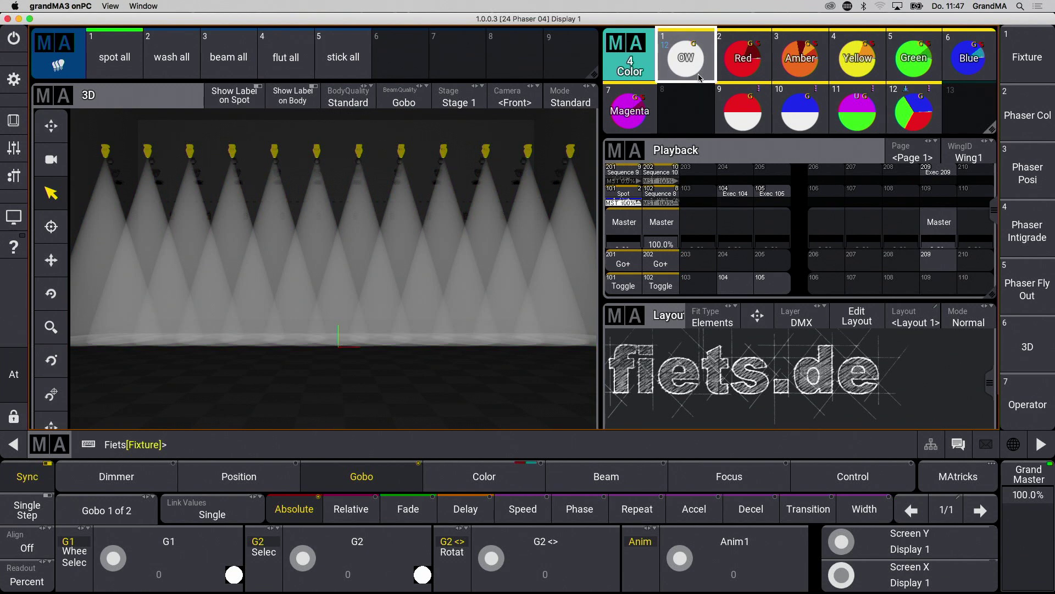
pyautogui.click(800, 109)
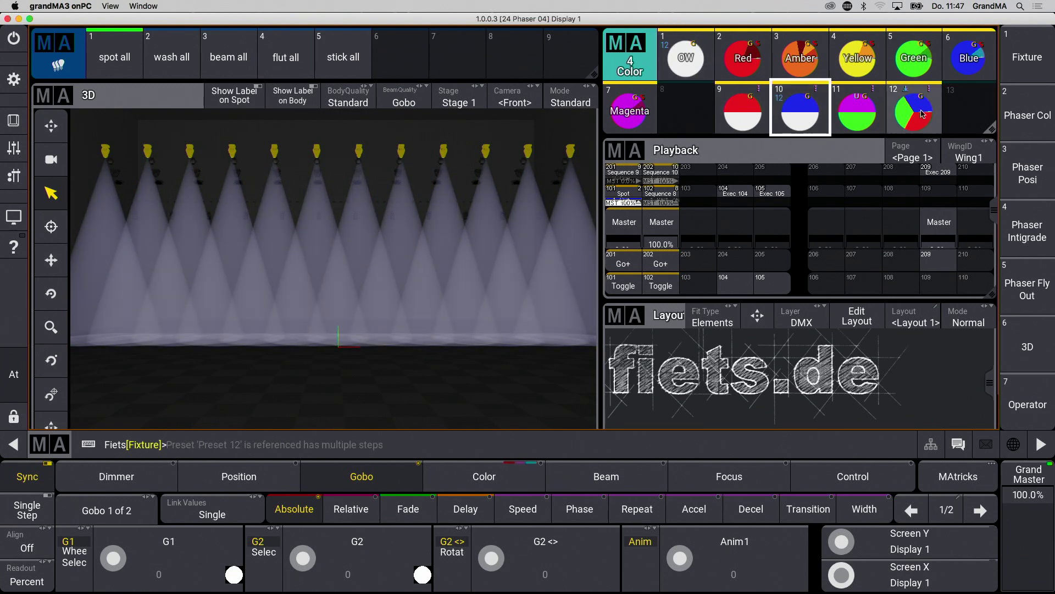
pyautogui.click(919, 121)
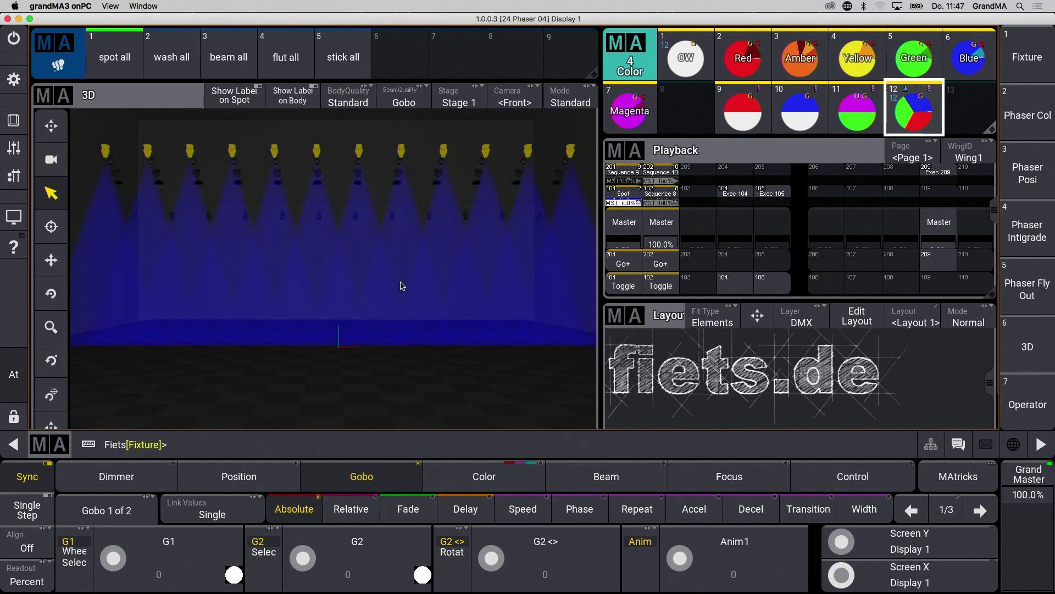
pyautogui.click(22, 374)
pyautogui.click(91, 405)
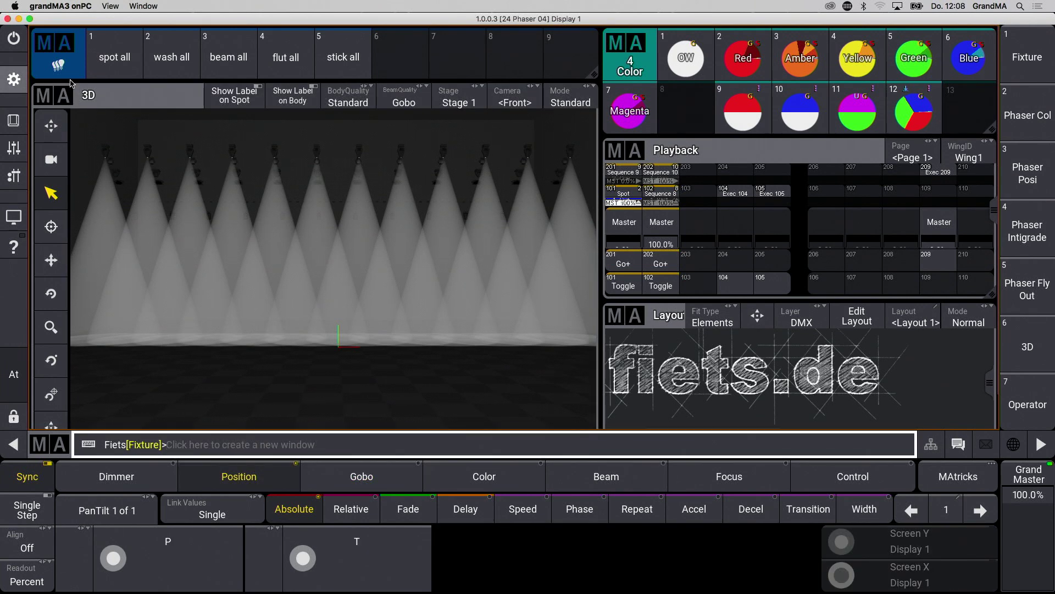
# In the Phaser Posi view, give the spot all group two absolute steps: pan 50, tilt 50 and one straight below it
pyautogui.click(1033, 178)
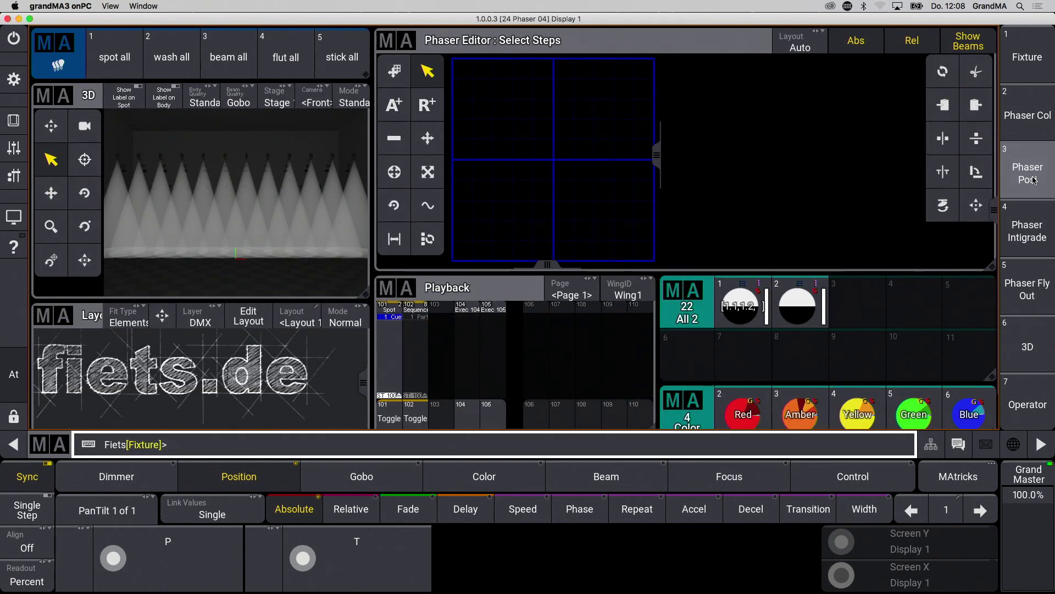
pyautogui.click(125, 64)
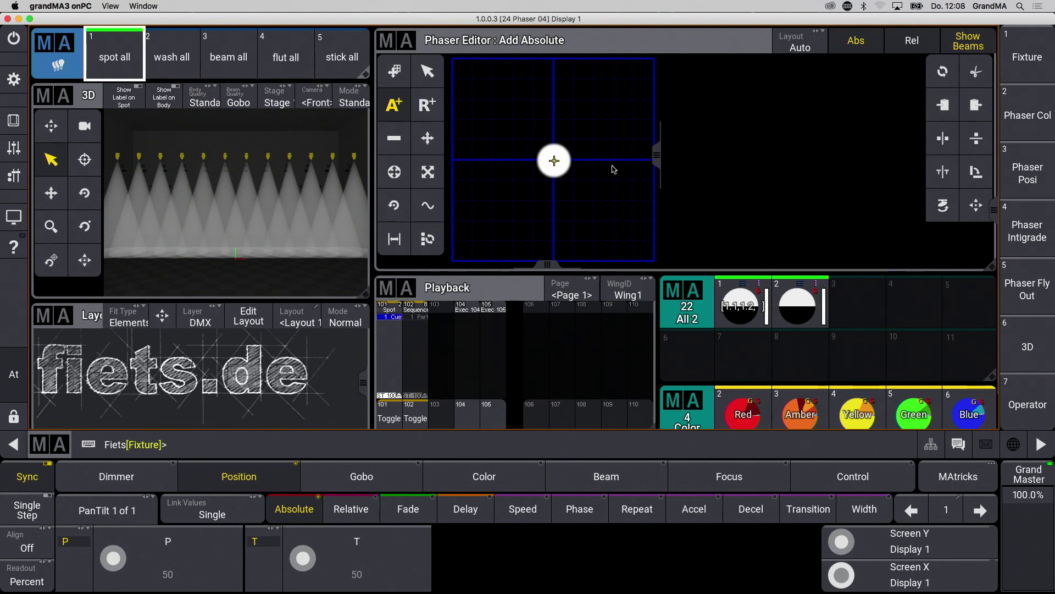
pyautogui.click(554, 161)
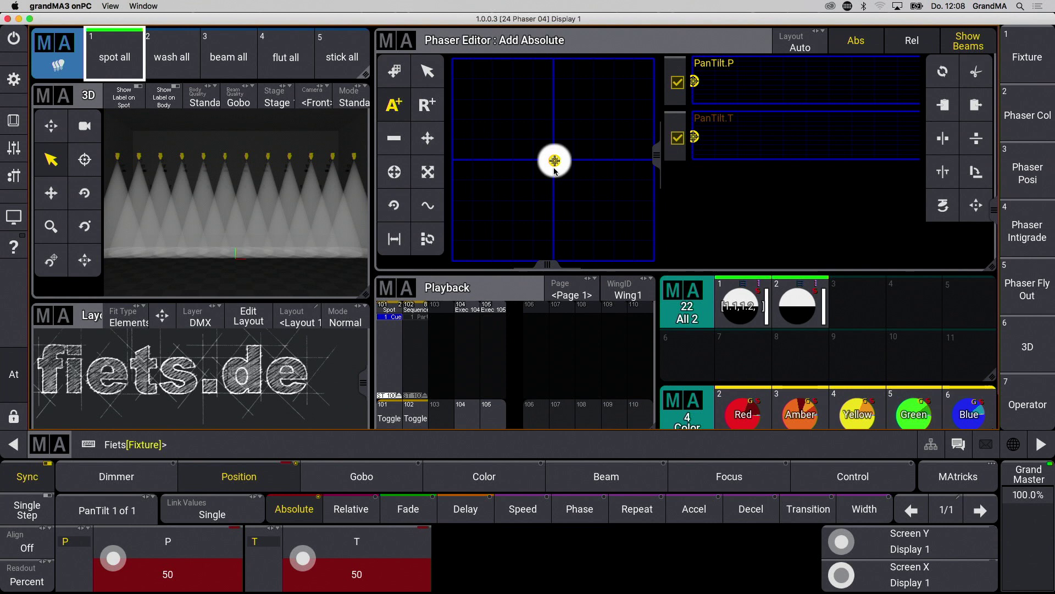
pyautogui.click(553, 218)
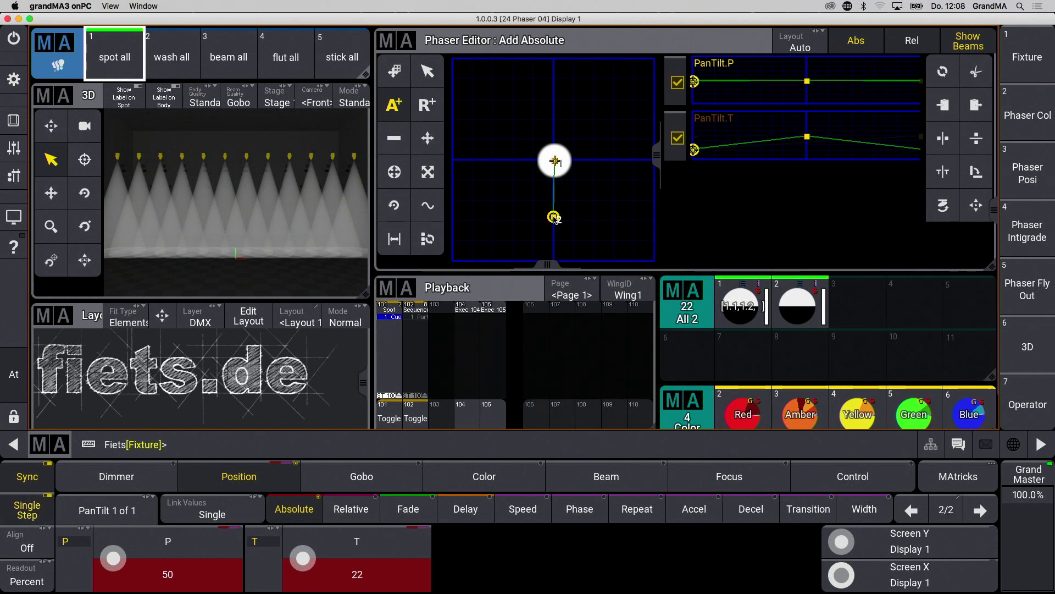
pyautogui.moveTo(555, 208)
pyautogui.mouseDown()
pyautogui.moveTo(566, 201)
pyautogui.moveTo(542, 202)
pyautogui.moveTo(553, 202)
pyautogui.mouseUp()
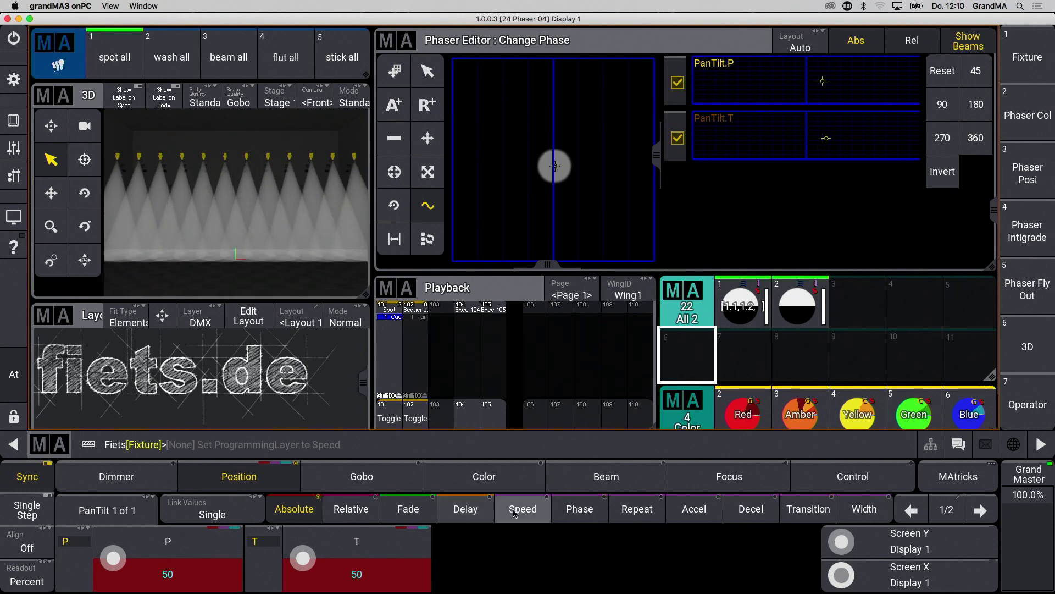
# Set the pan/tilt phaser's speed to 30 BPM
pyautogui.click(579, 509)
pyautogui.click(640, 516)
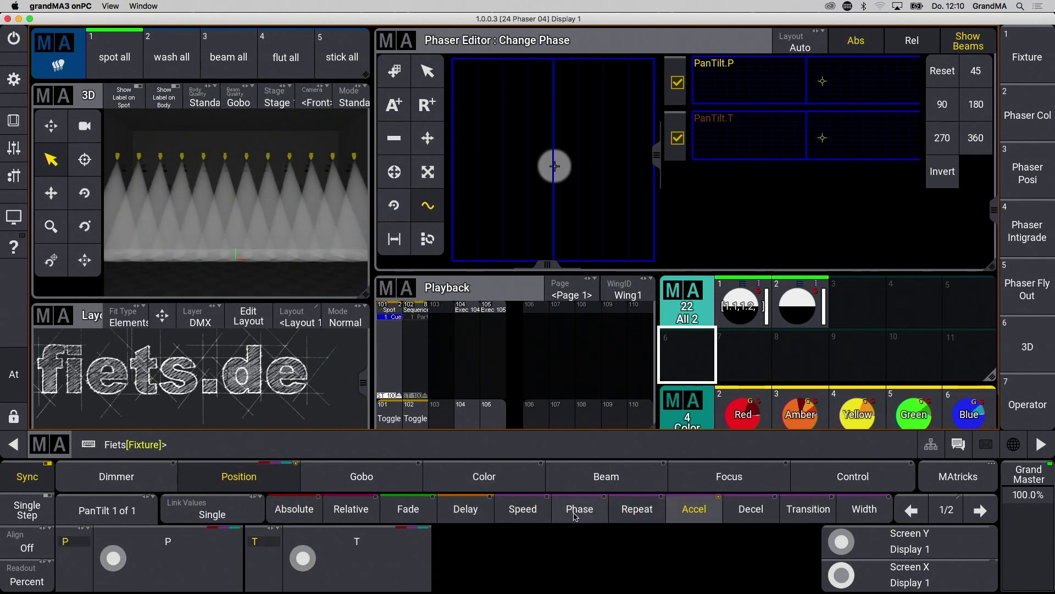
pyautogui.click(535, 514)
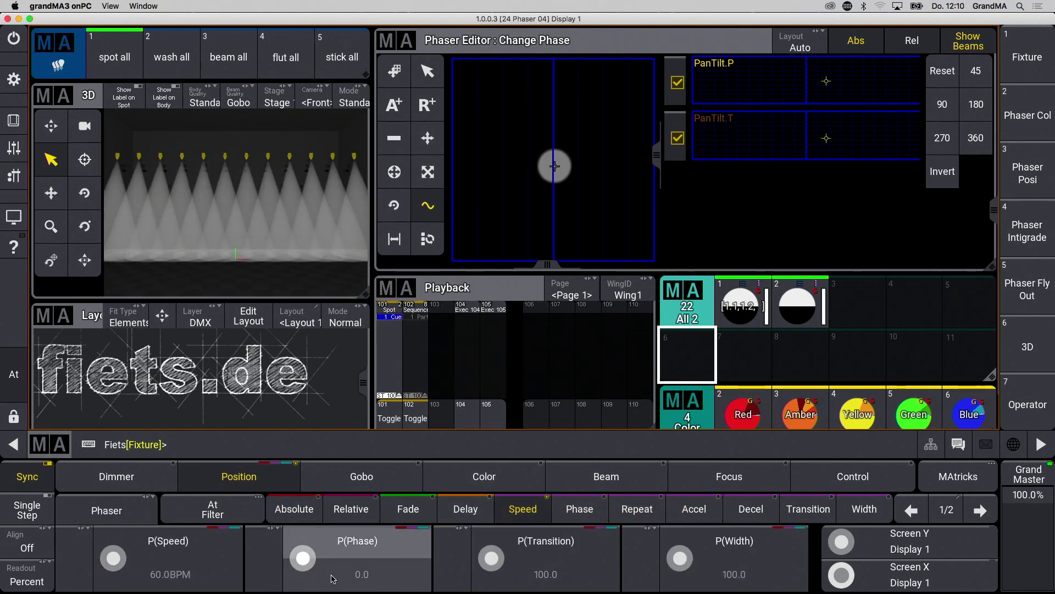
pyautogui.click(168, 552)
pyautogui.write('3')
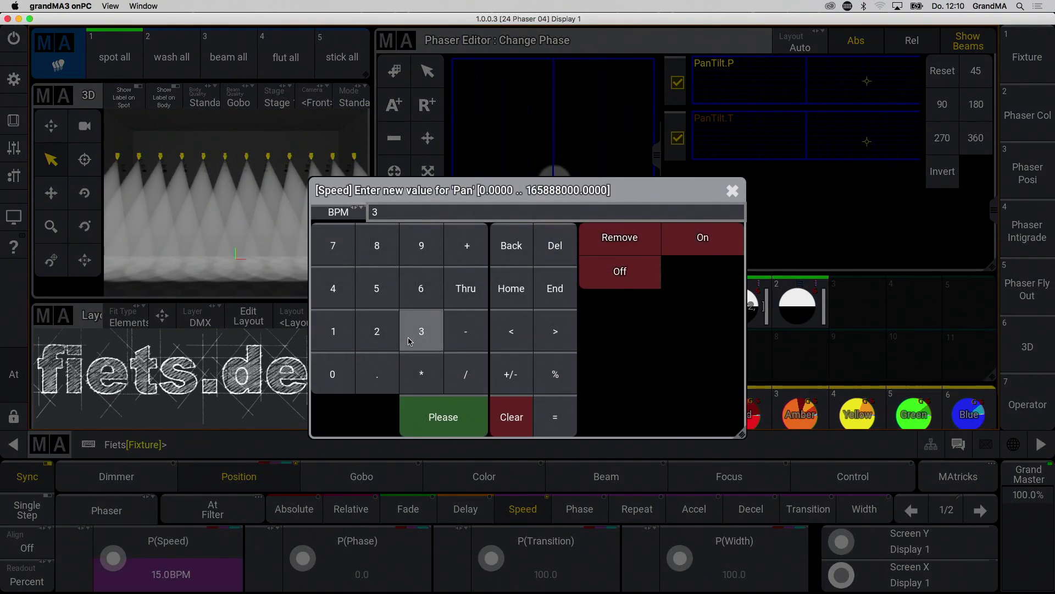
pyautogui.write('0')
pyautogui.click(411, 405)
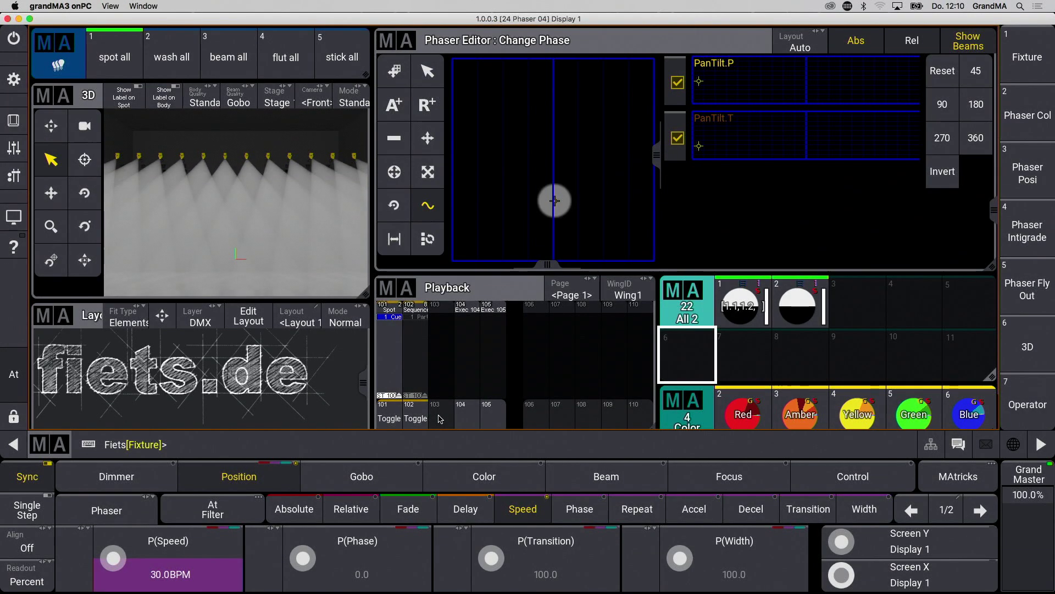
# Store the phaser in slot 6 of the All 2 preset pool and label it Tilt
pyautogui.click(690, 358)
pyautogui.moveTo(688, 365); pyautogui.dragTo(693, 440)
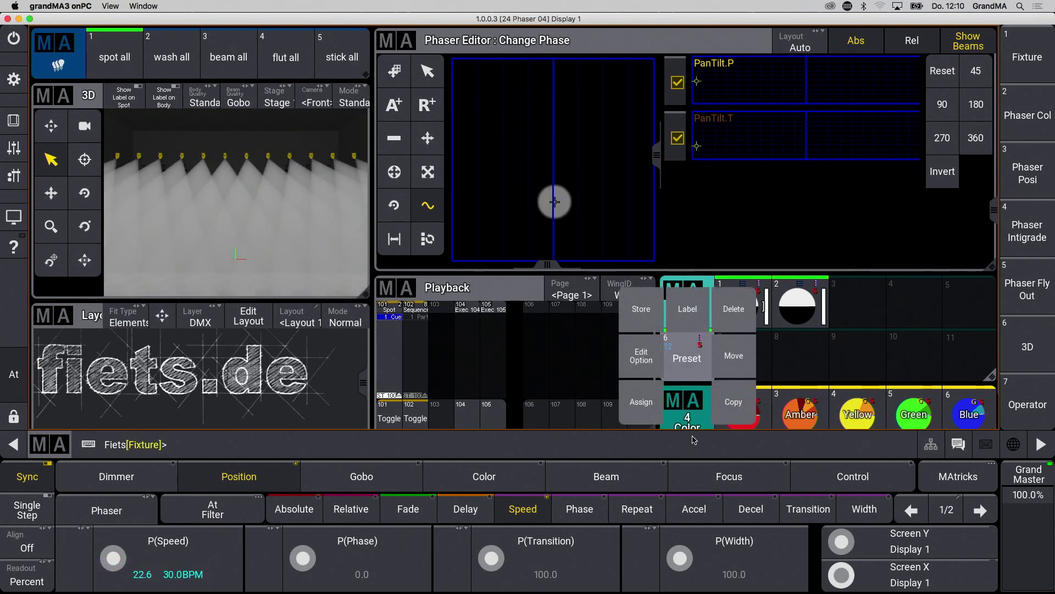
pyautogui.click(687, 311)
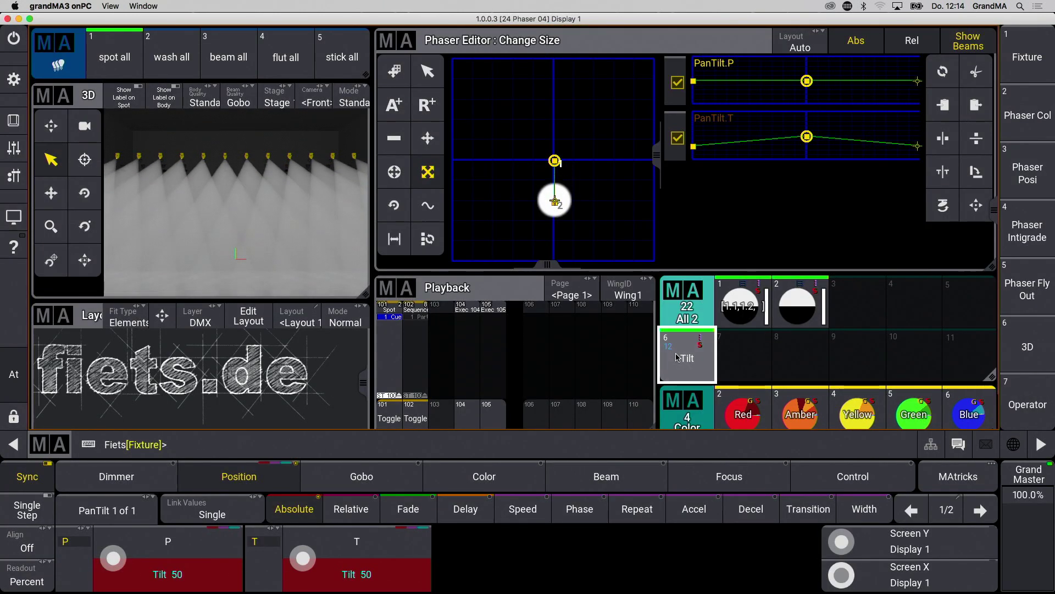
# Distribute the Tilt phaser's phase evenly across the spots over 360 degrees
pyautogui.click(429, 206)
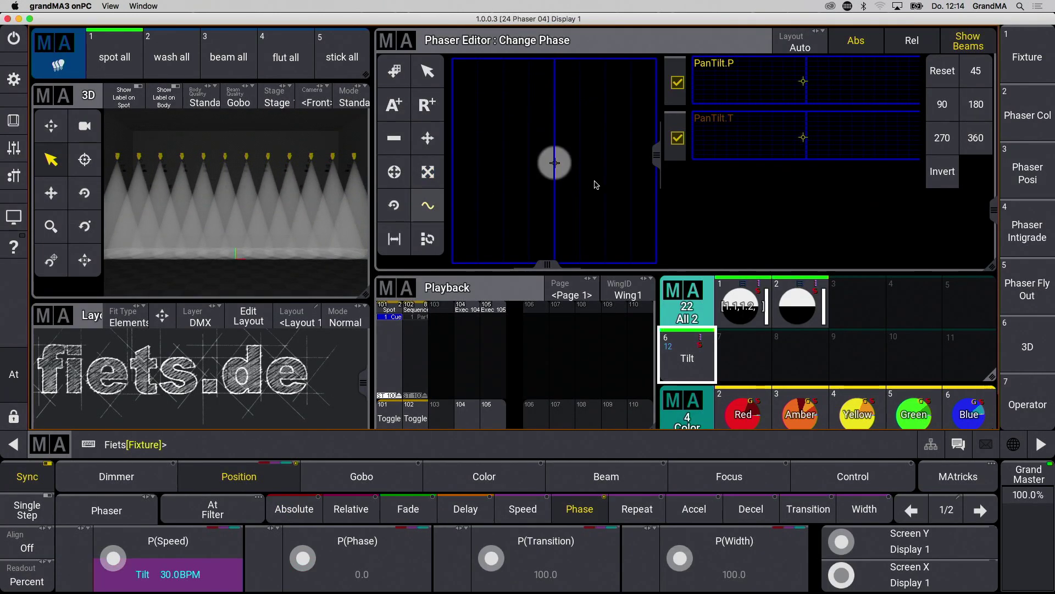
pyautogui.click(967, 142)
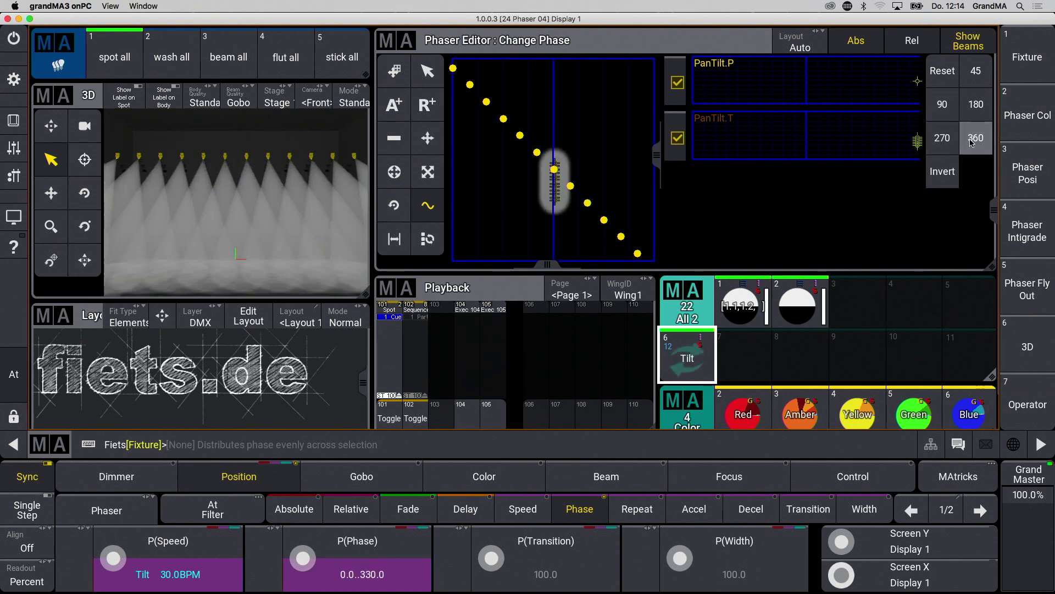
pyautogui.click(952, 110)
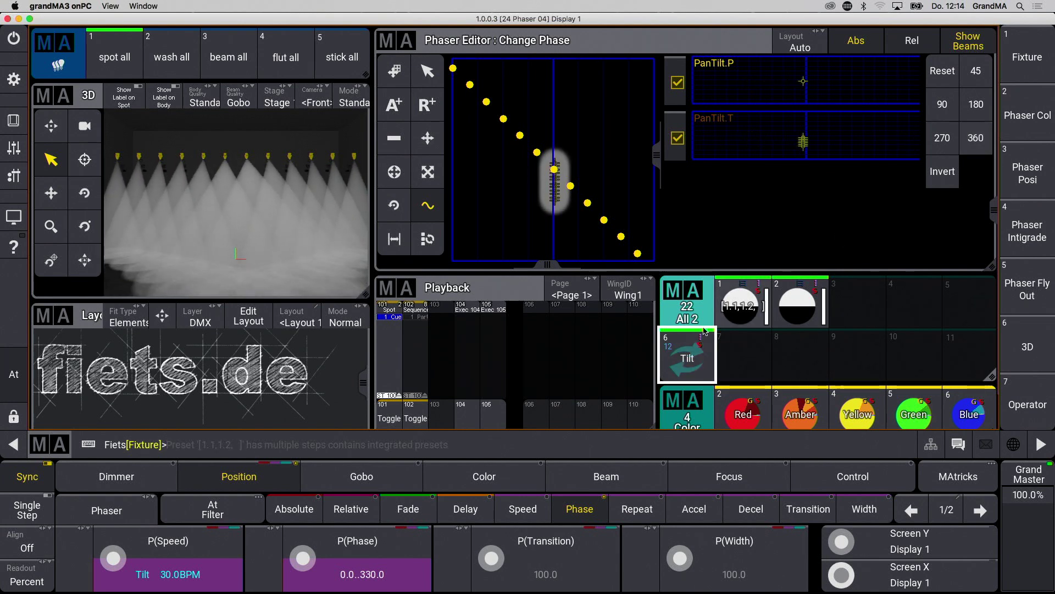
# Store the distributed phase into the existing Tilt preset
pyautogui.rightClick(687, 357)
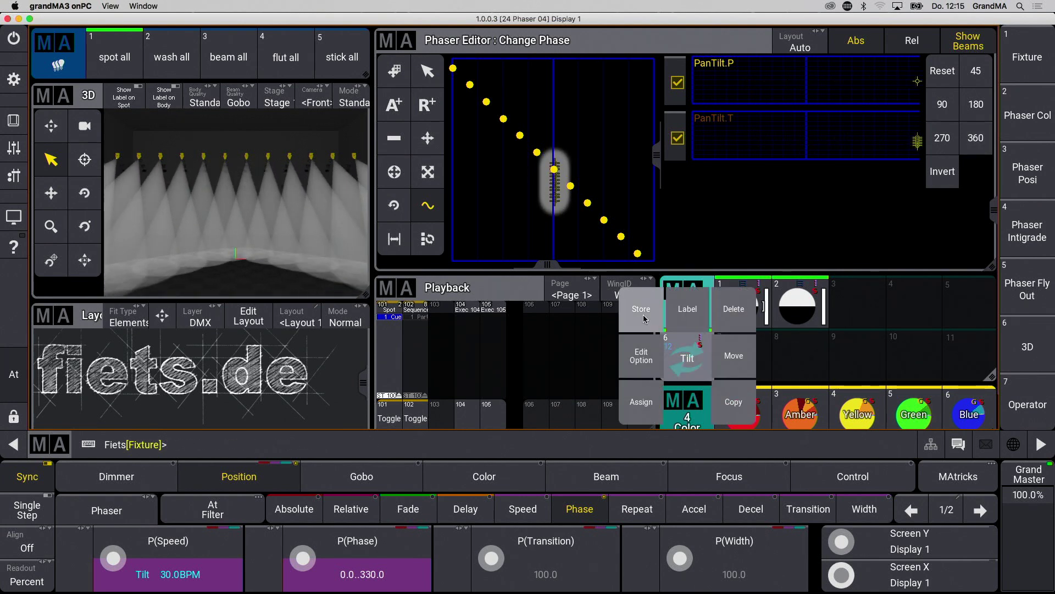
pyautogui.click(643, 313)
pyautogui.click(551, 338)
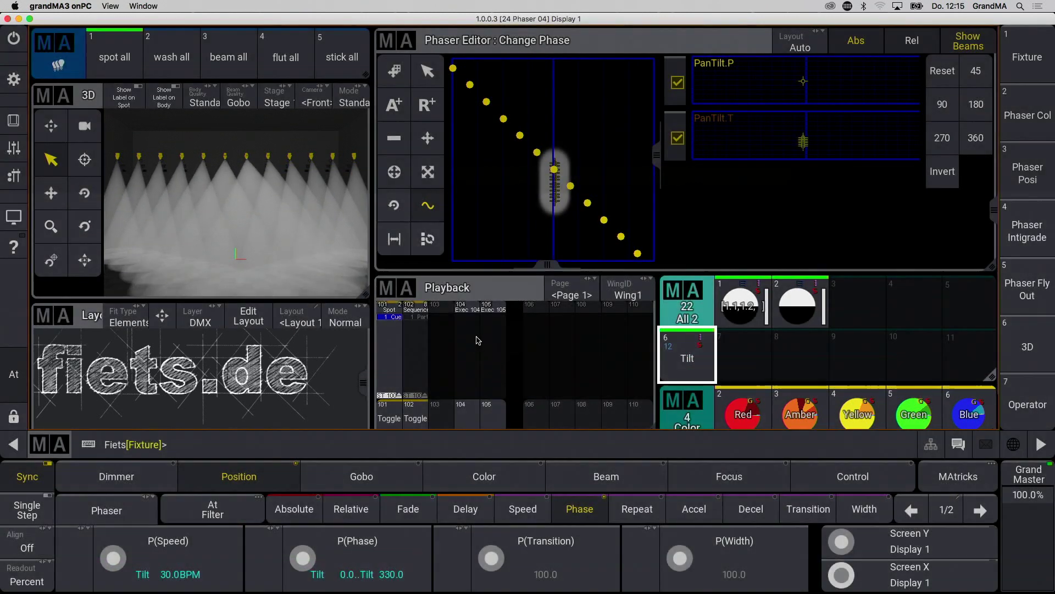
# Select all steps of the tilt phaser and rotate the shape about 90 degrees so it runs horizontally
pyautogui.click(428, 78)
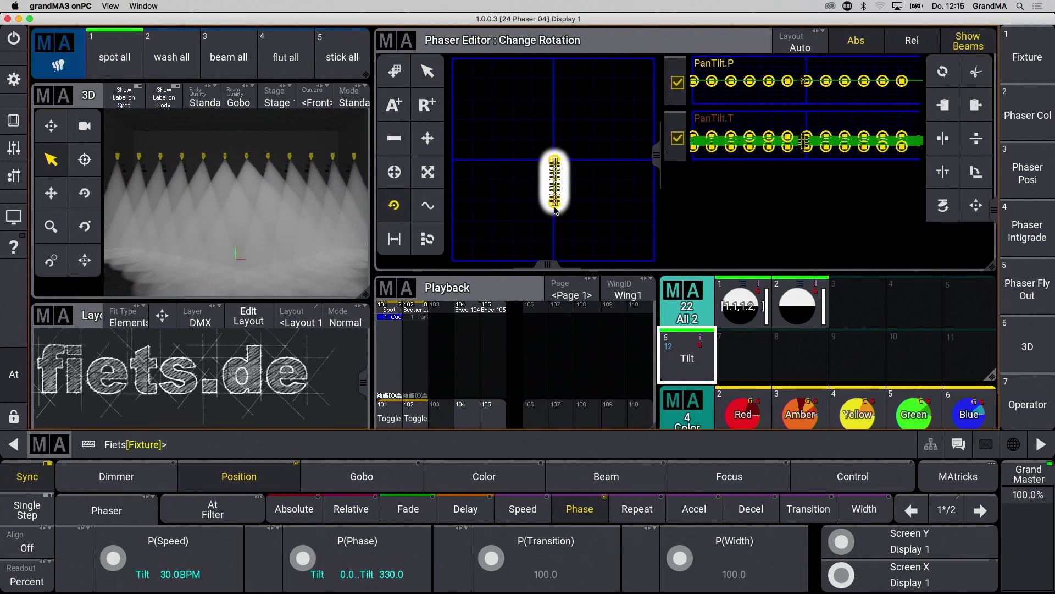
pyautogui.moveTo(557, 206); pyautogui.dragTo(532, 96)
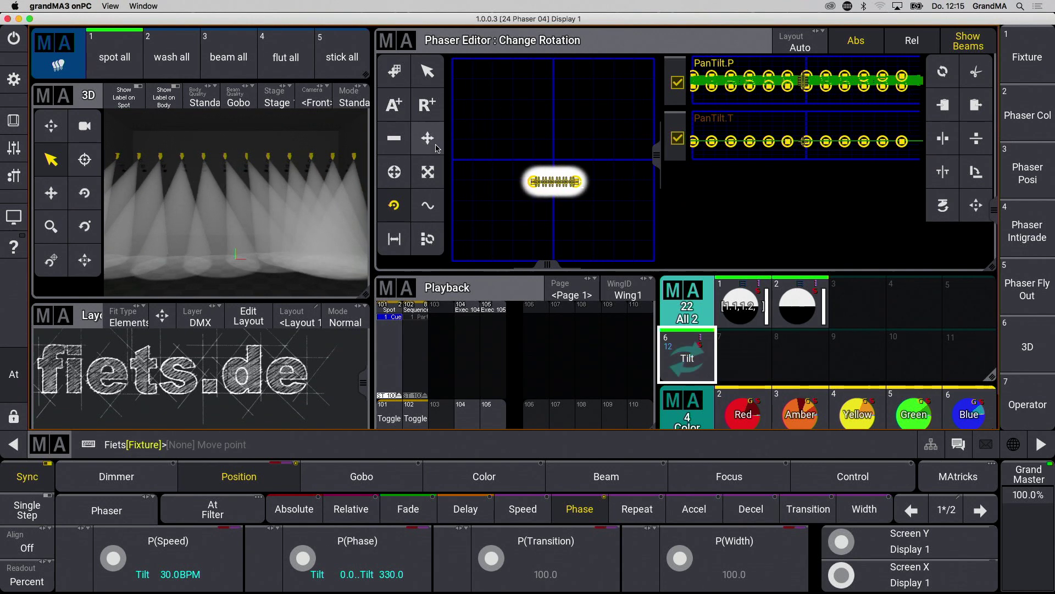
# Move the horizontal pan shape slightly lower and enlarge it to more than twice its width
pyautogui.moveTo(560, 187); pyautogui.dragTo(559, 202)
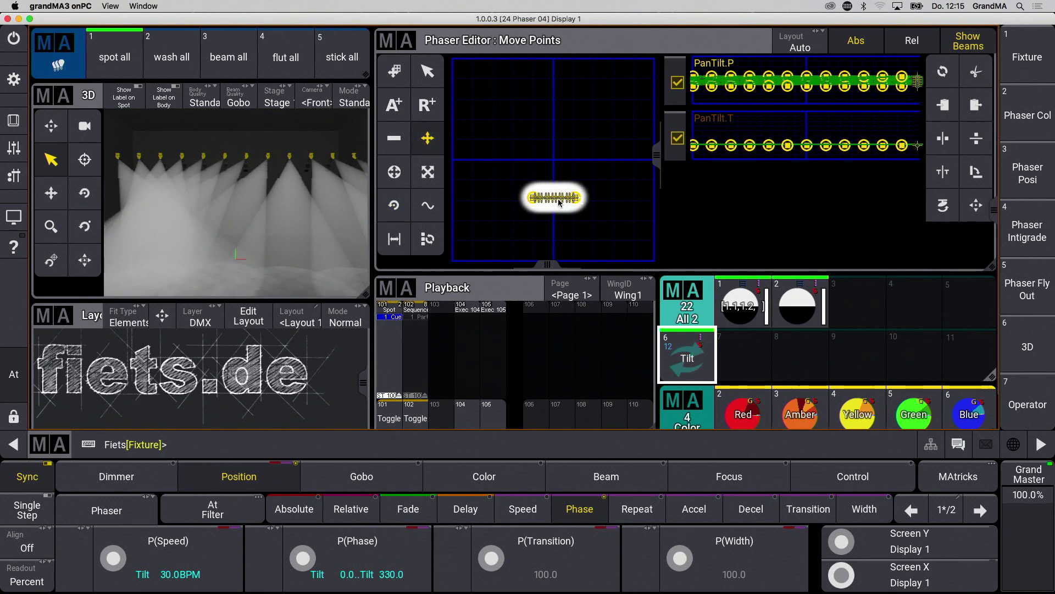
pyautogui.click(428, 172)
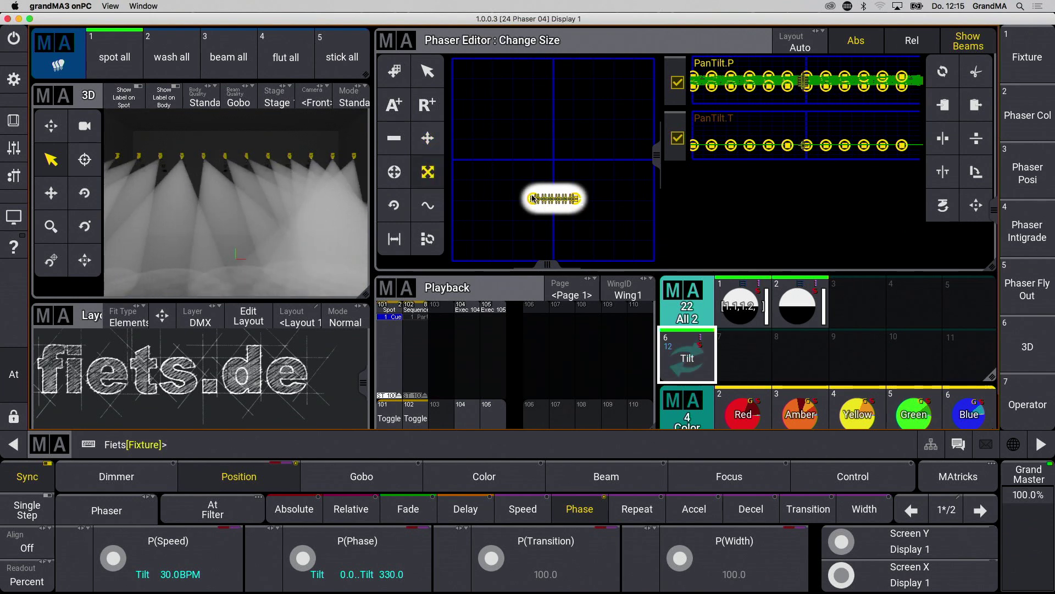
pyautogui.moveTo(542, 199); pyautogui.dragTo(658, 119)
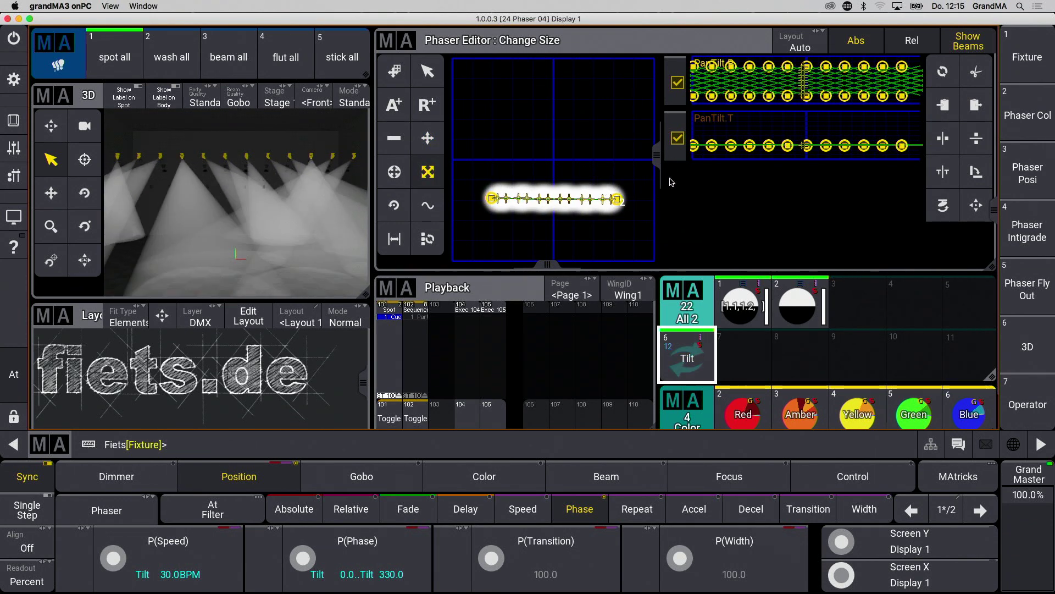
# Store the horizontal pan phaser in empty preset 7 of the All 2 pool and label it Pan
pyautogui.click(750, 374)
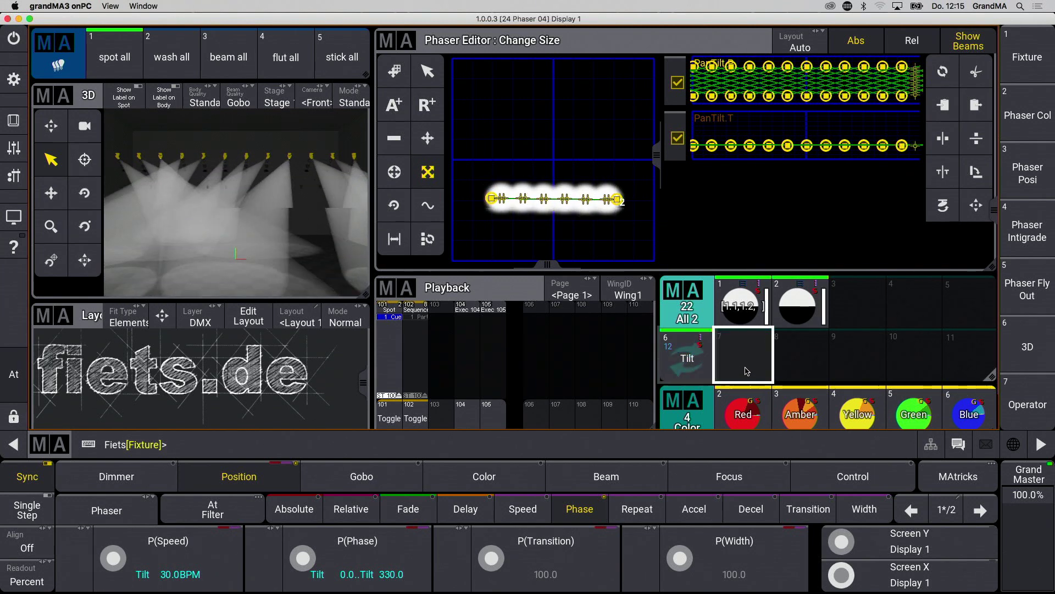
pyautogui.click(696, 311)
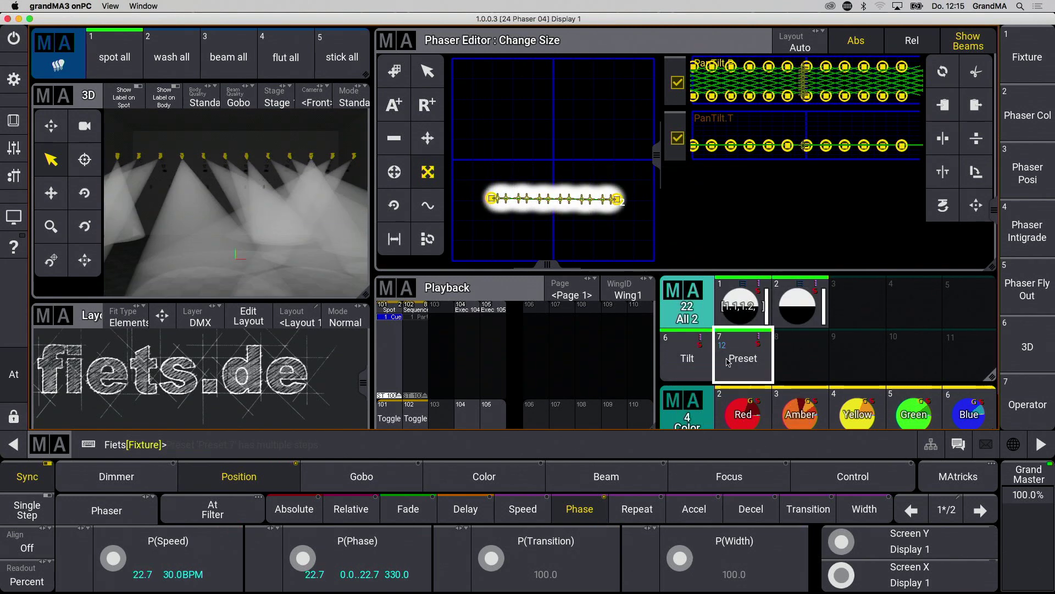
pyautogui.click(741, 355)
pyautogui.click(738, 322)
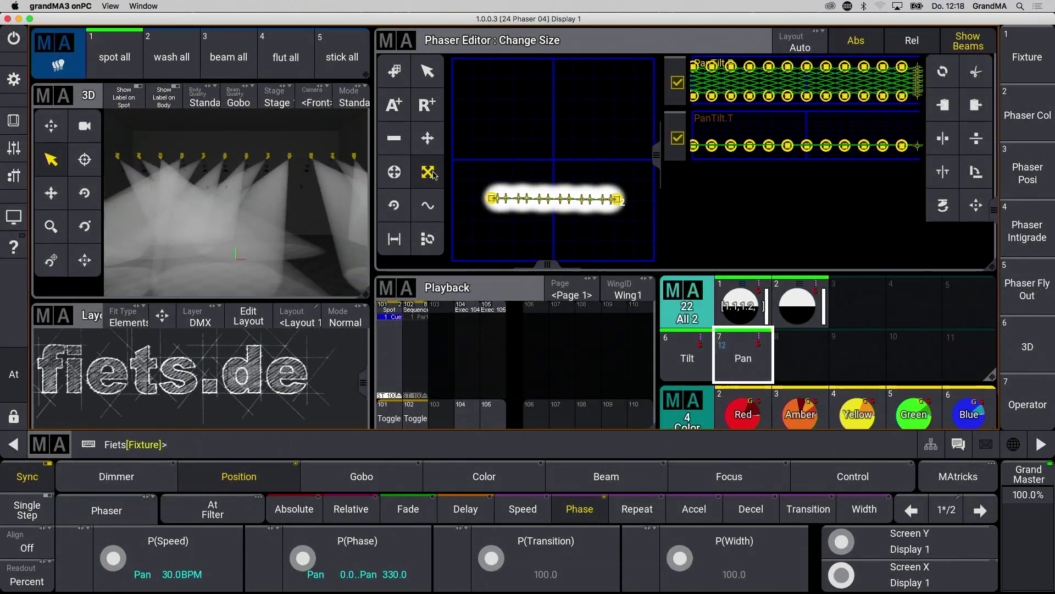
# Pull out the handles of the pan shape to form a circle, slightly enlarged and centred on the grid
pyautogui.click(394, 172)
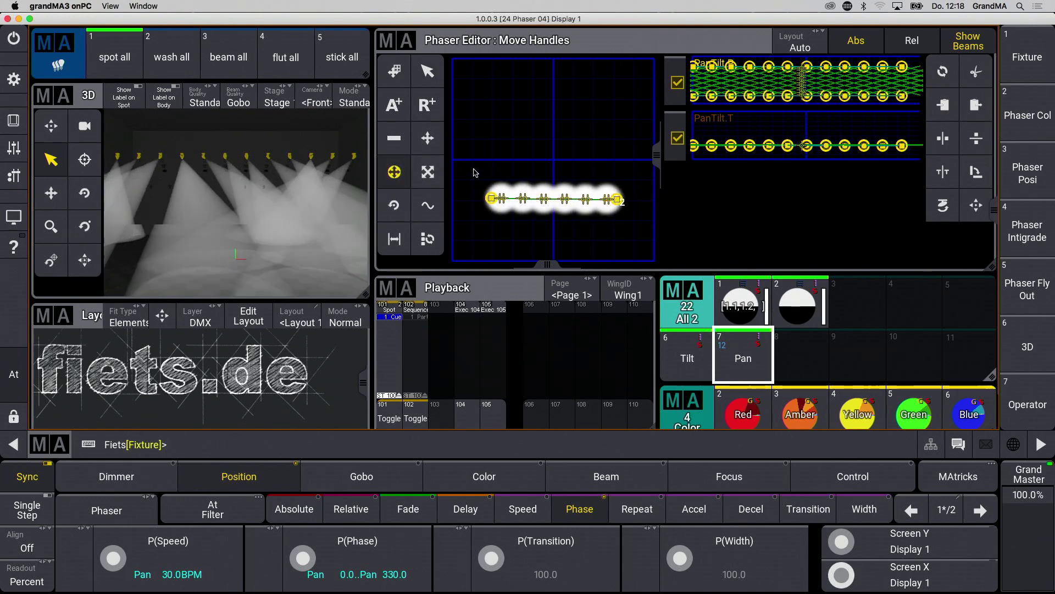
pyautogui.moveTo(615, 202); pyautogui.dragTo(614, 277)
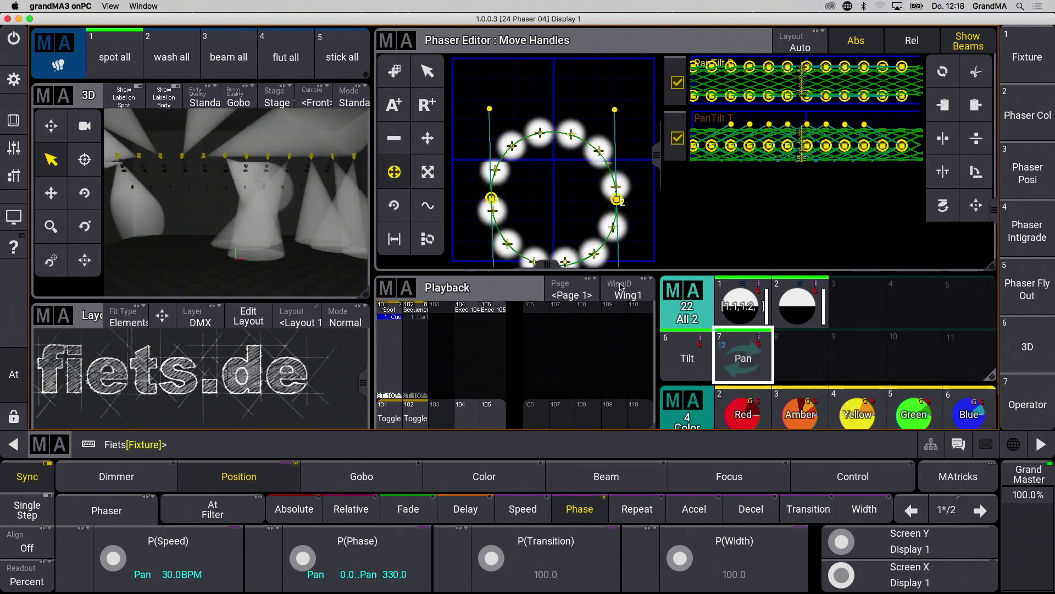
pyautogui.click(428, 172)
pyautogui.moveTo(538, 240); pyautogui.dragTo(504, 214)
pyautogui.click(428, 138)
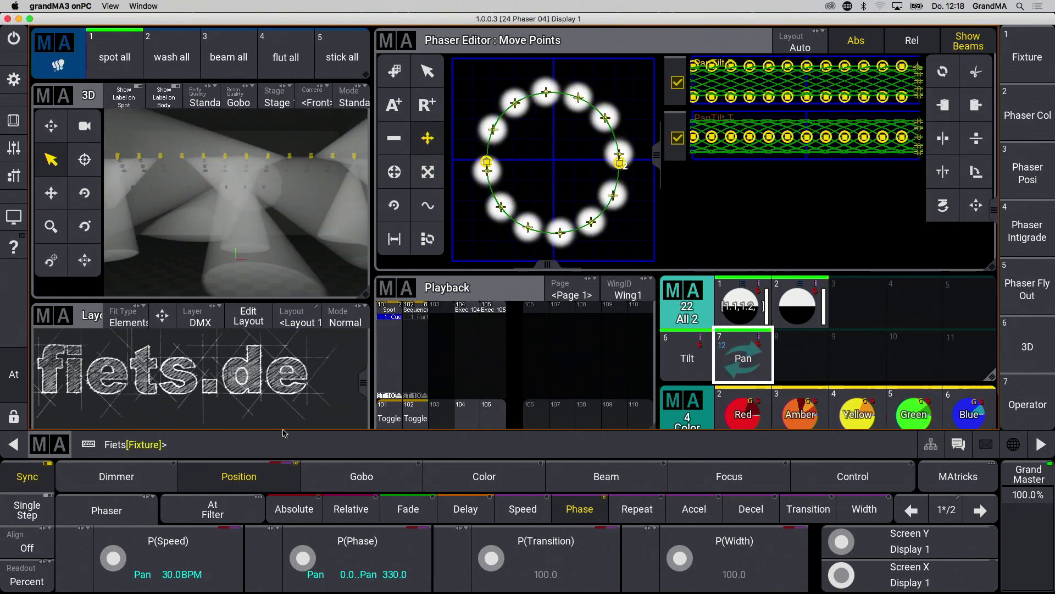
# Set the circle phaser's speed to 15 BPM and store it as preset 8 labelled Circle
pyautogui.click(168, 555)
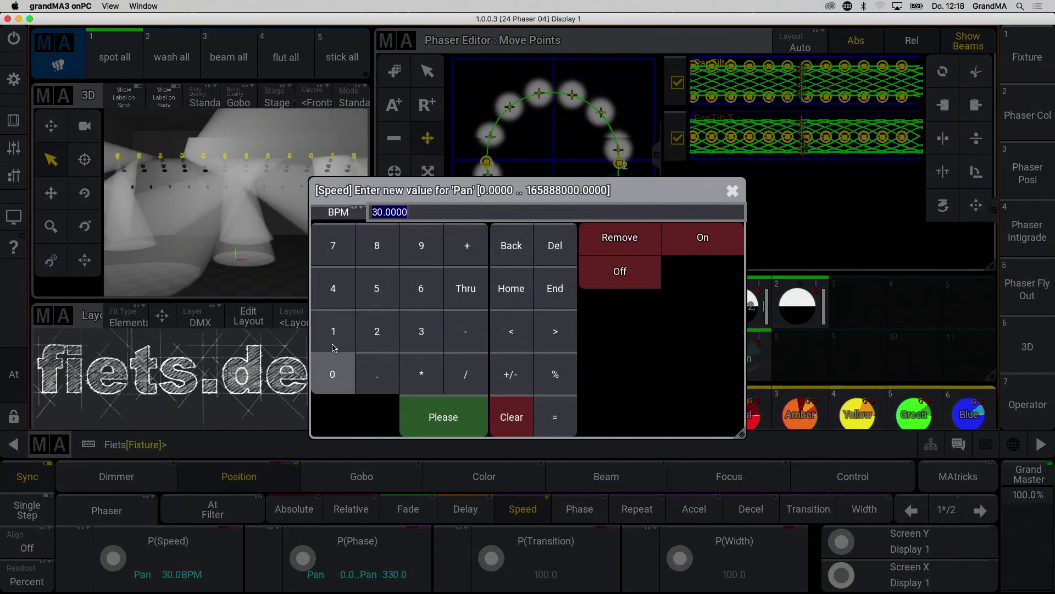
pyautogui.click(333, 345)
pyautogui.click(377, 290)
pyautogui.click(440, 416)
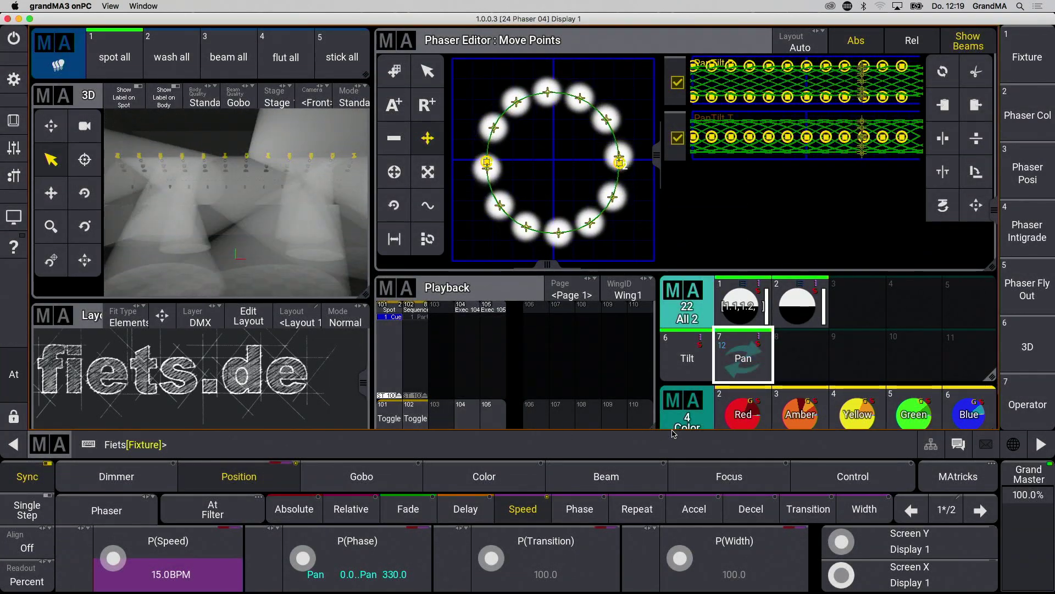
pyautogui.moveTo(794, 363); pyautogui.dragTo(799, 309)
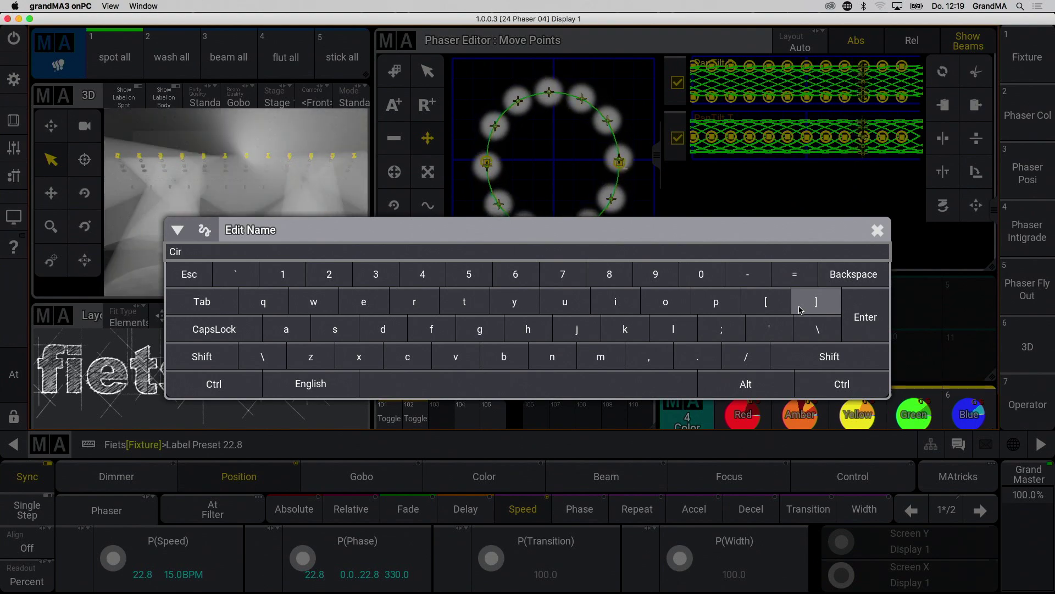
pyautogui.press('Return')
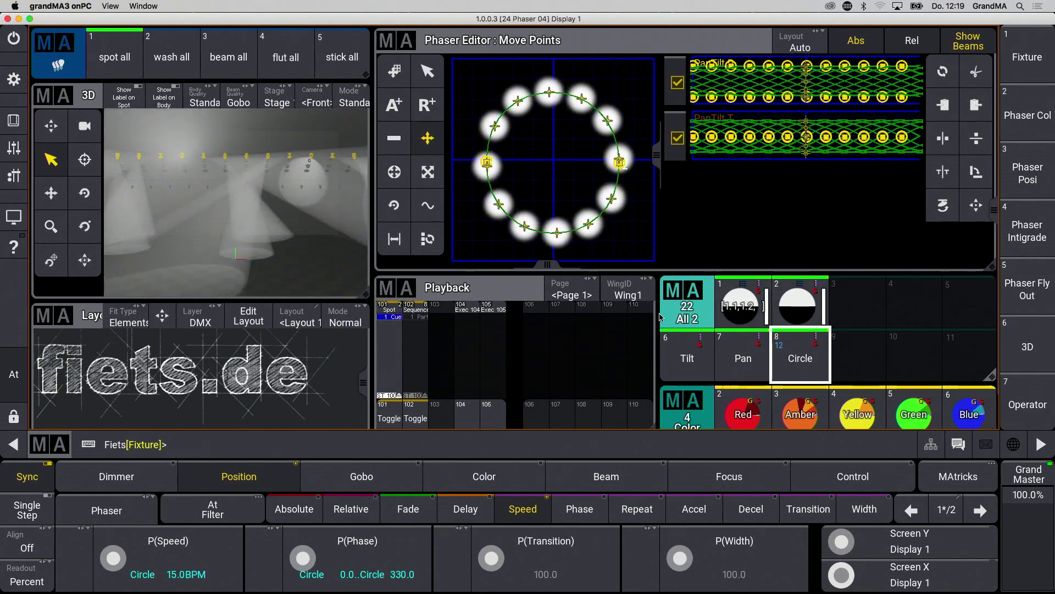
# Clear the programmer and recall the Tilt and Pan presets alternately to compare the switch between them
pyautogui.click(14, 374)
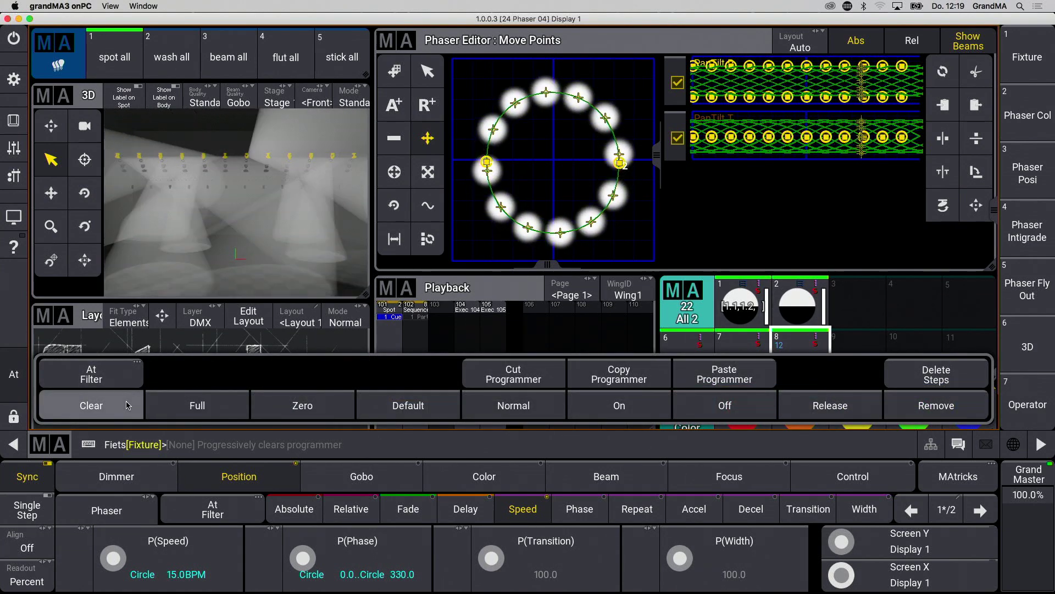
pyautogui.click(91, 405)
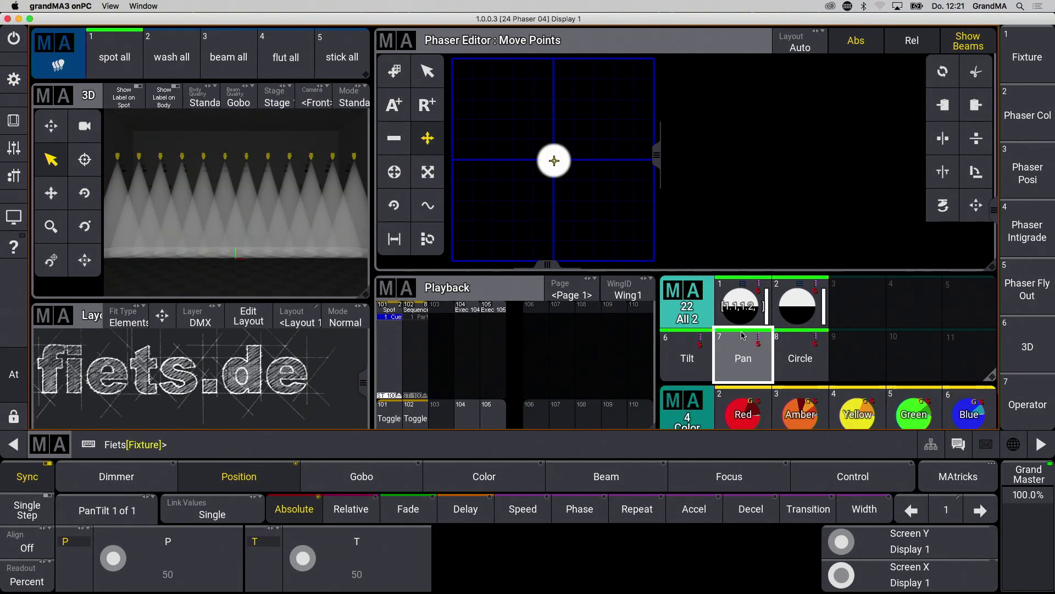
pyautogui.click(688, 354)
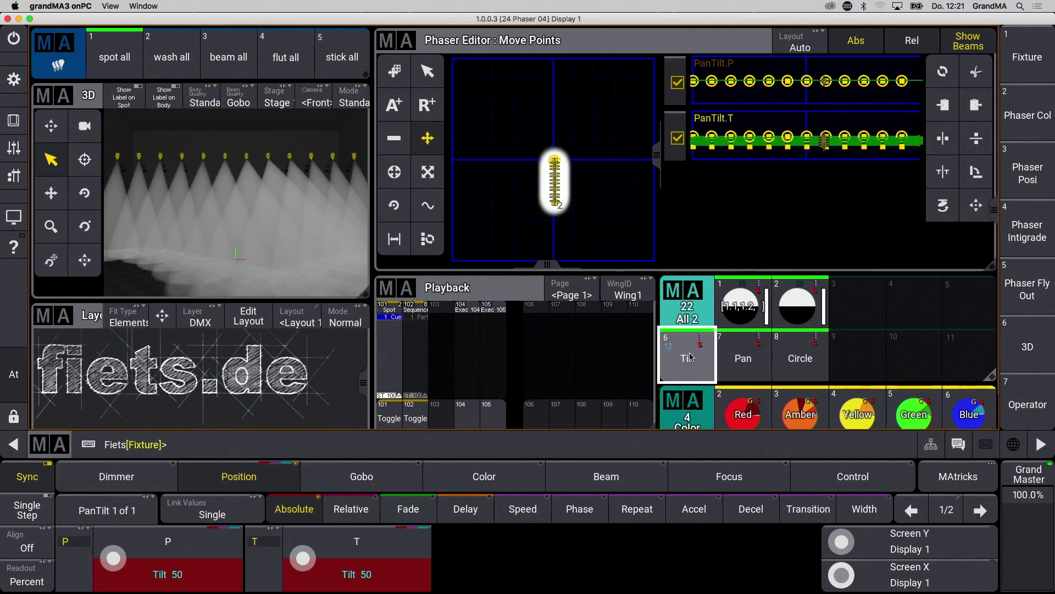
pyautogui.click(718, 358)
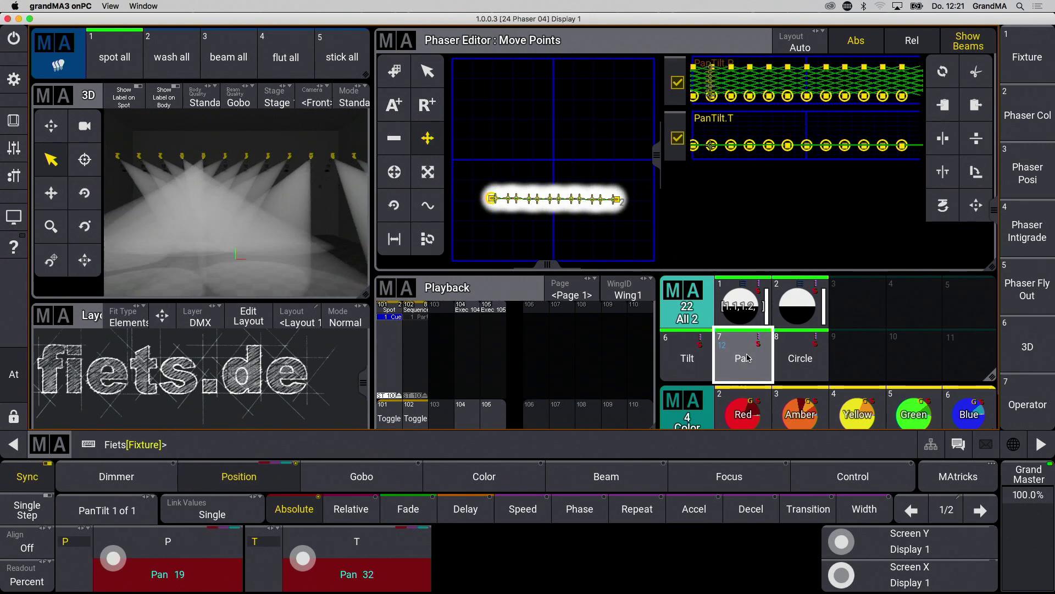
pyautogui.click(695, 367)
pyautogui.click(719, 360)
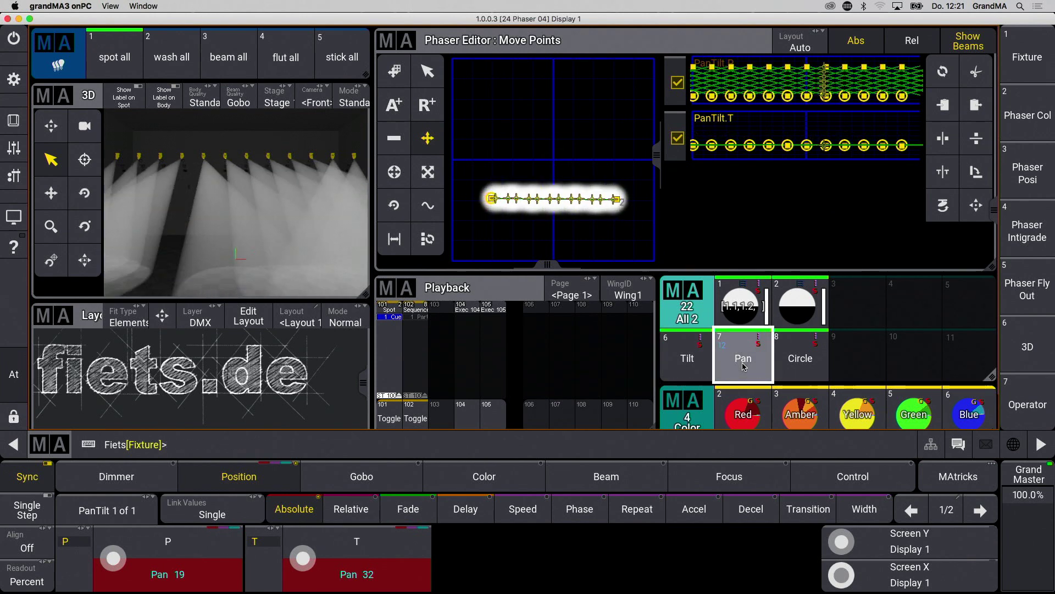
pyautogui.click(694, 367)
# Copy the Tilt preset to slot 10 and the Pan preset to slot 11 of the All 2 pool
pyautogui.rightClick(693, 368)
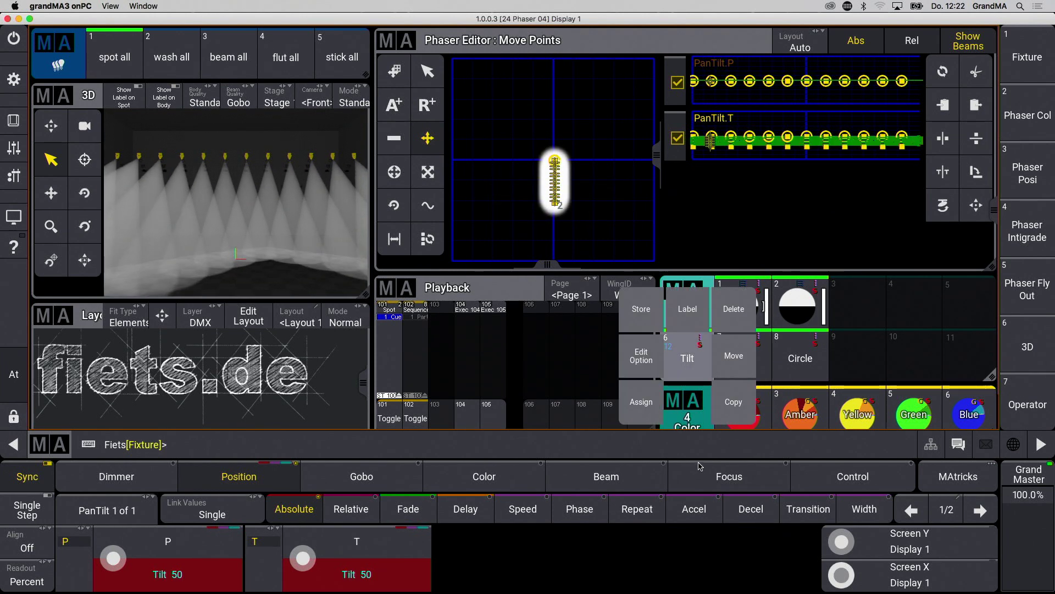
pyautogui.click(734, 402)
pyautogui.click(914, 358)
pyautogui.rightClick(740, 363)
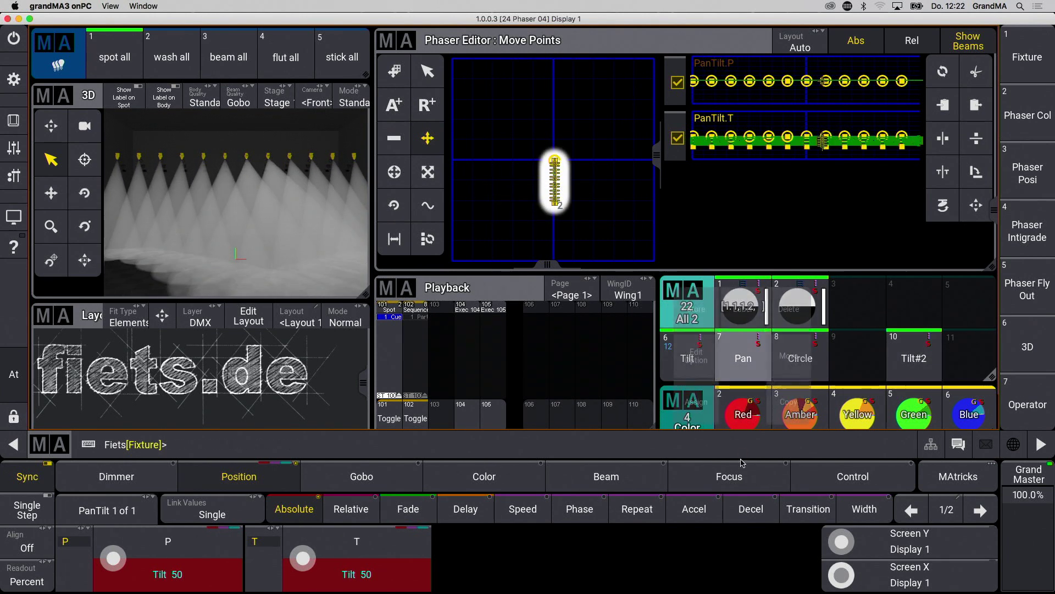
pyautogui.click(788, 409)
pyautogui.click(969, 357)
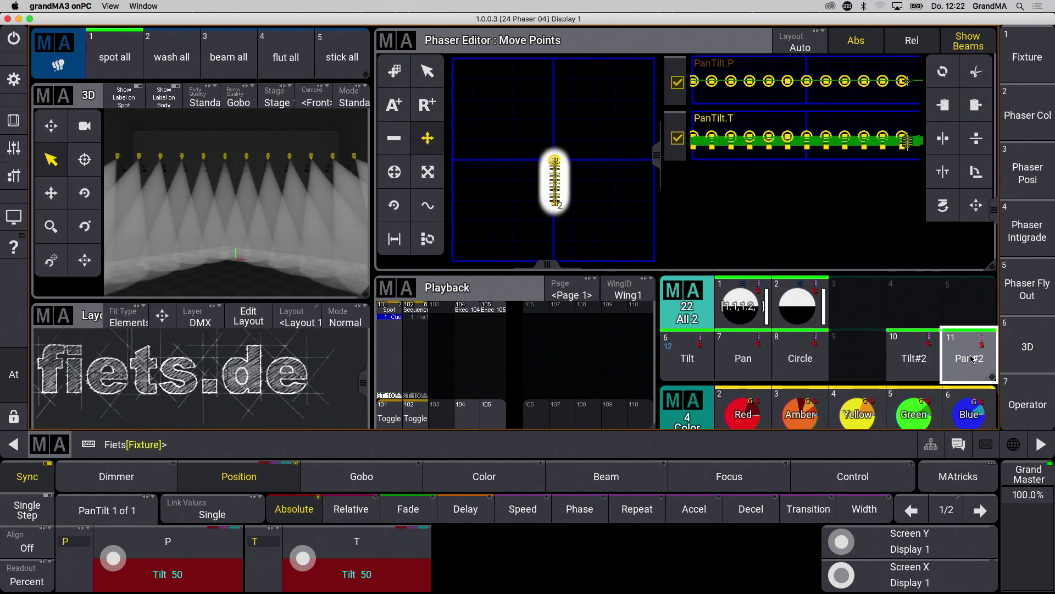
# Recall the Tilt#2 preset, set its pan/tilt fade to 2 seconds and merge the change into the preset
pyautogui.click(901, 366)
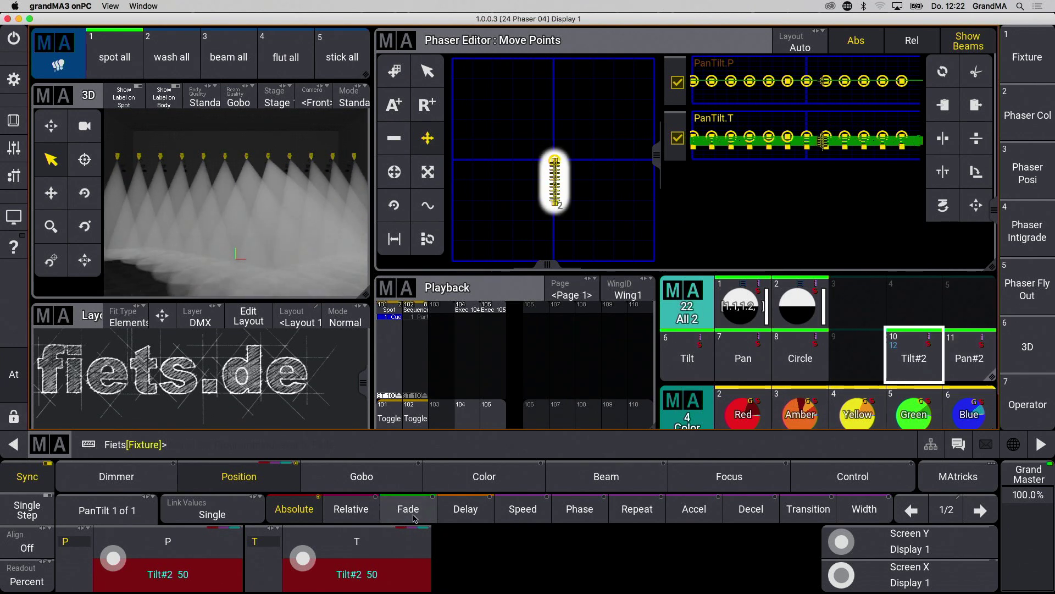
pyautogui.click(424, 514)
pyautogui.click(356, 560)
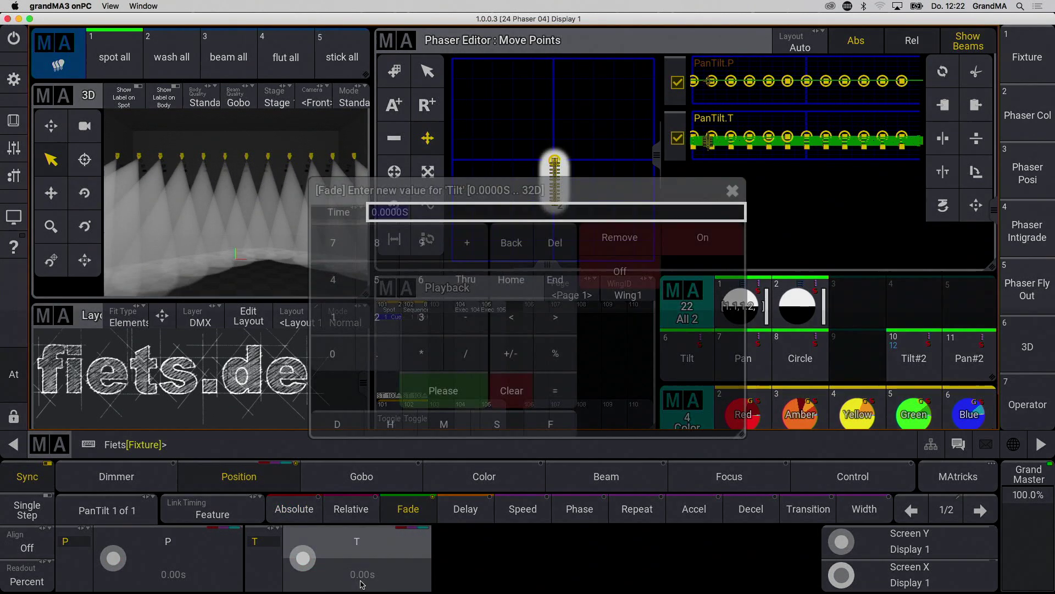
pyautogui.click(415, 376)
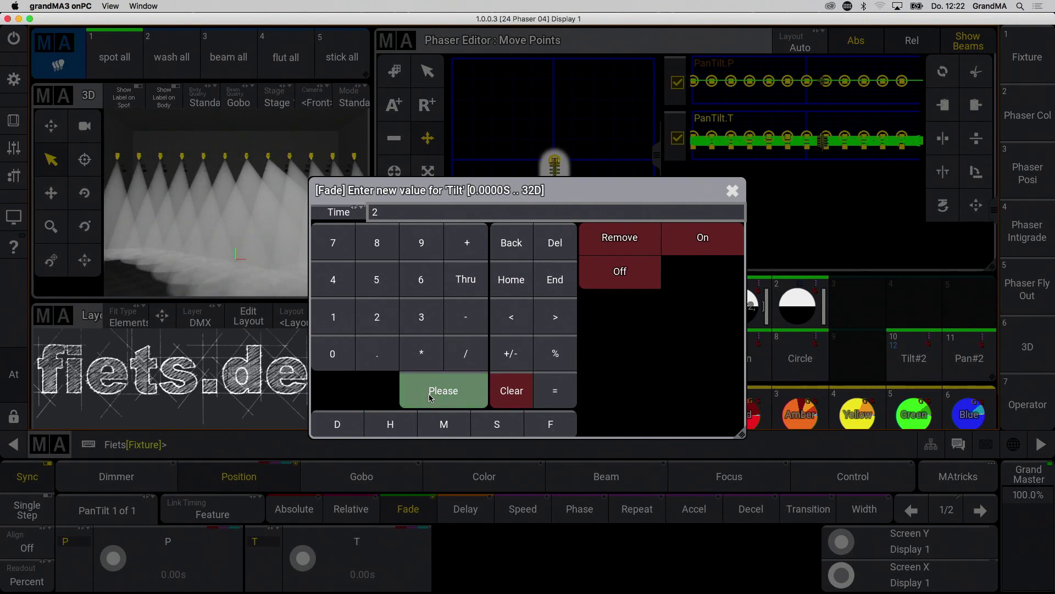
pyautogui.press('s')
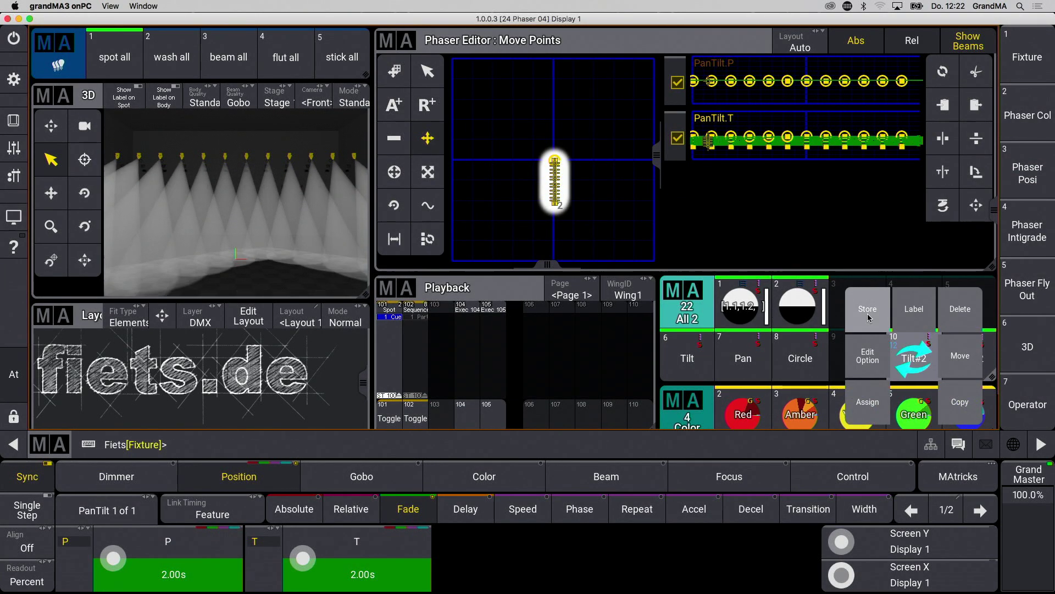
pyautogui.click(915, 370)
pyautogui.click(522, 342)
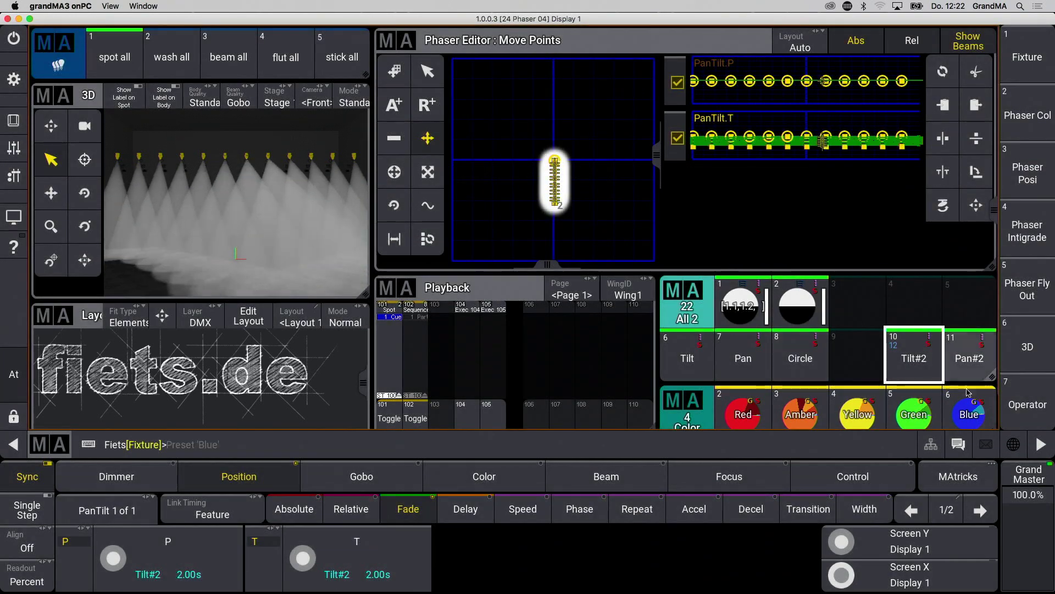
# Recall the Pan#2 preset, set its pan/tilt fade to 2 seconds and merge the change into the preset
pyautogui.click(972, 373)
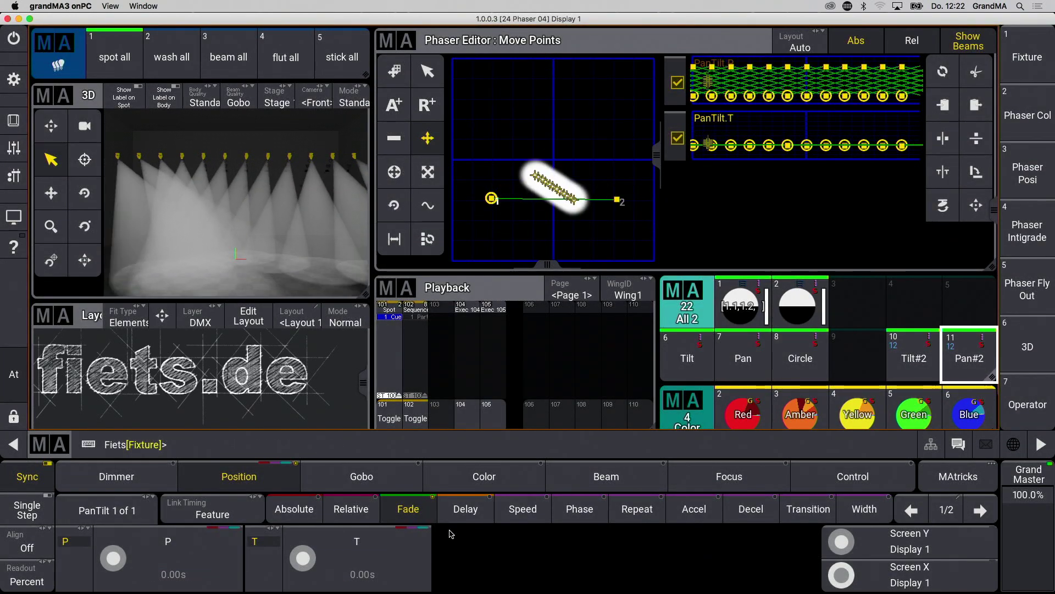
pyautogui.click(356, 566)
pyautogui.click(391, 329)
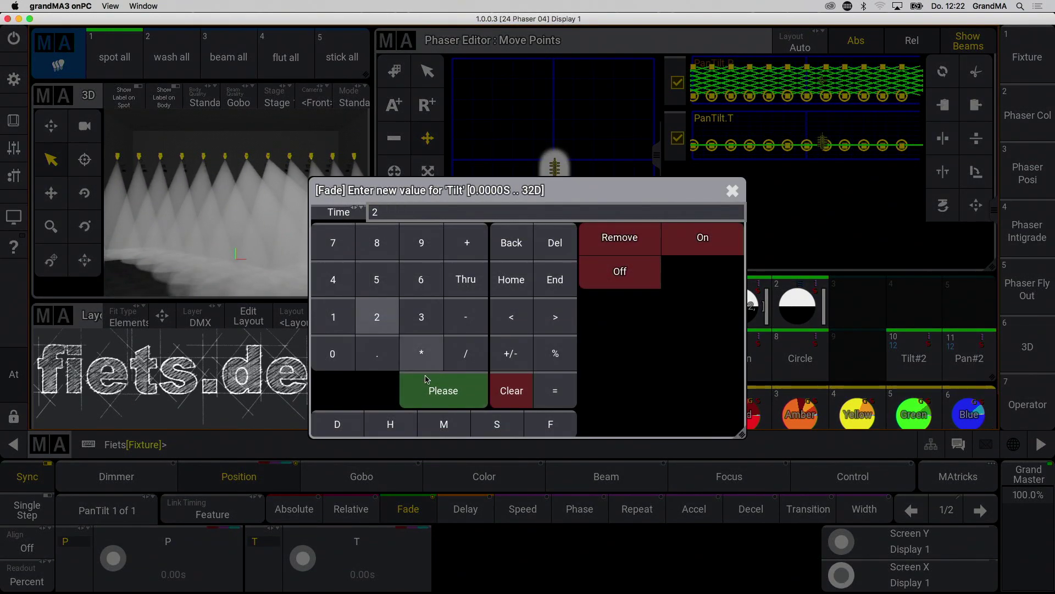
pyautogui.click(443, 390)
pyautogui.moveTo(975, 360); pyautogui.dragTo(923, 309)
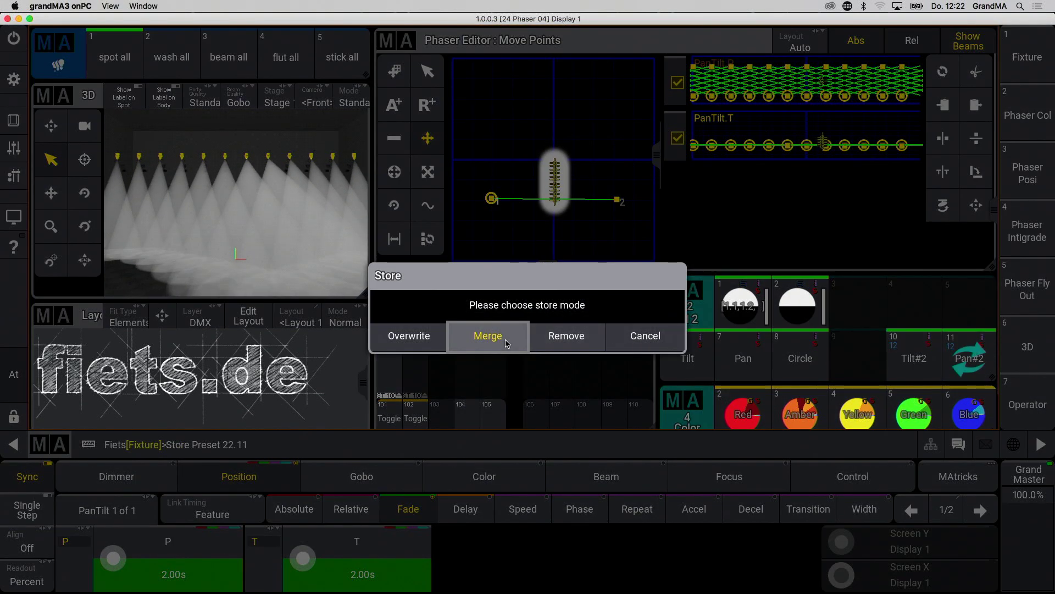
pyautogui.click(567, 339)
# Switch from the Tilt#2 to the Pan#2 preset to check the fade, and clear the programmer
pyautogui.click(915, 360)
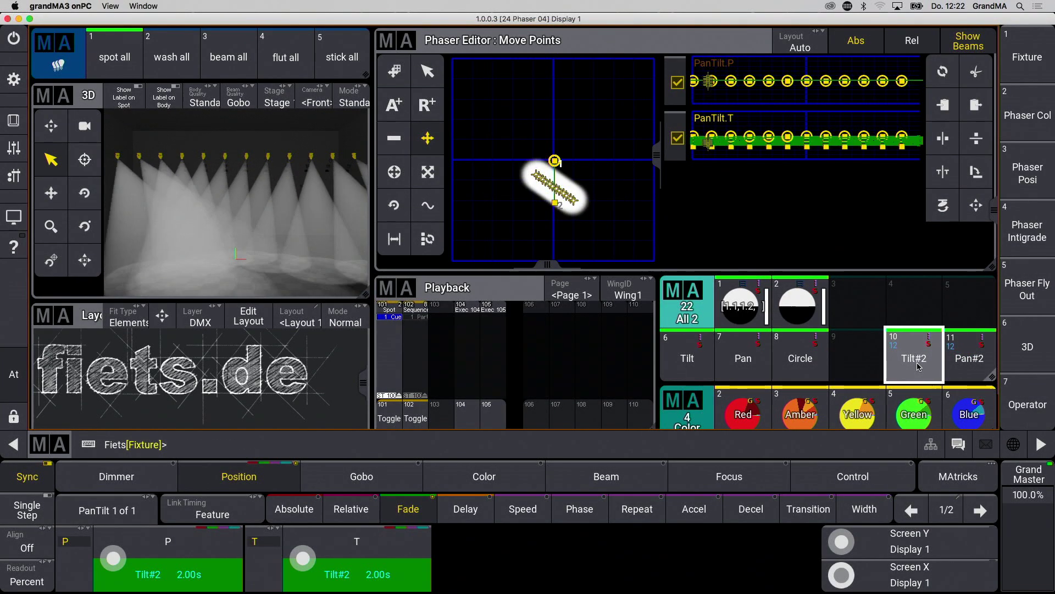
pyautogui.click(971, 360)
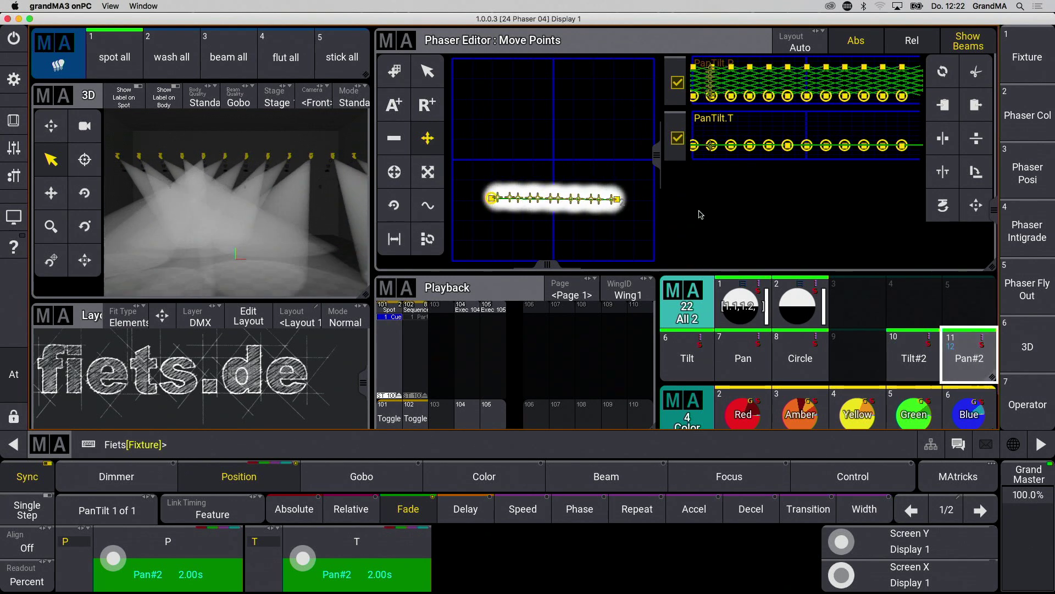
pyautogui.click(14, 380)
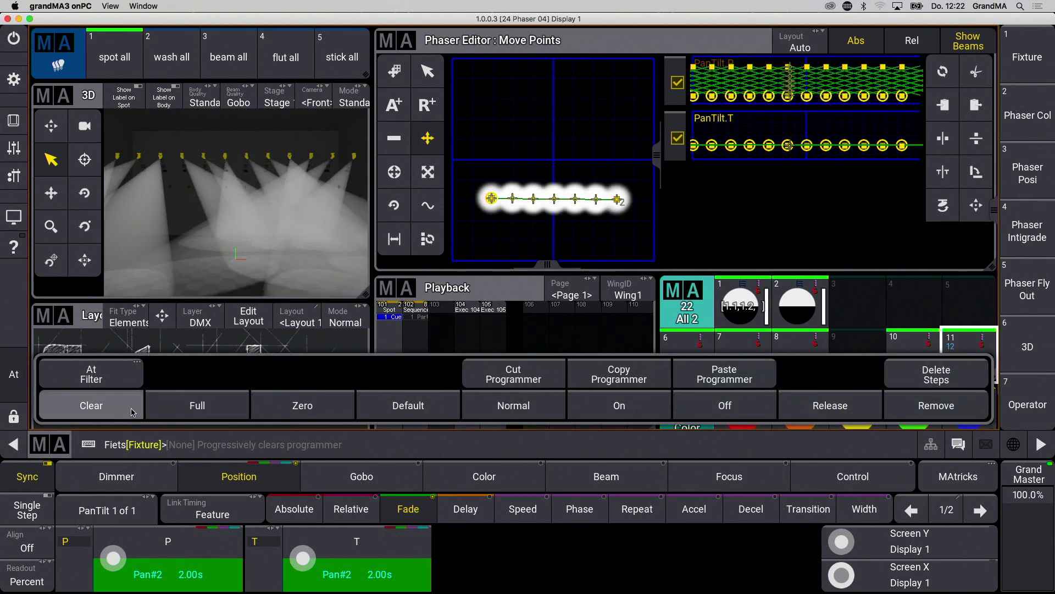
pyautogui.click(92, 405)
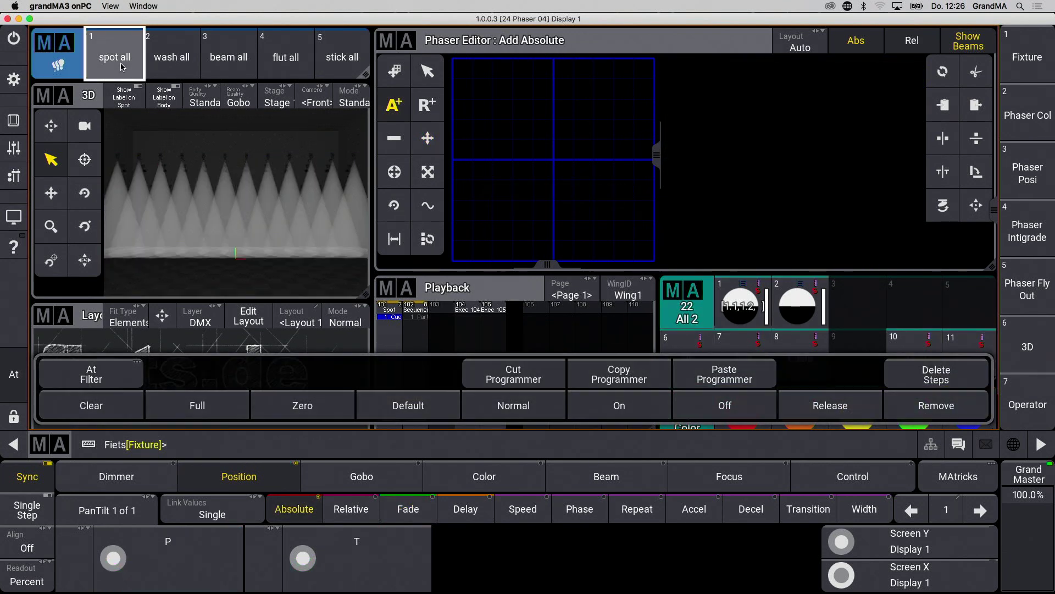
# Select all spots and add four absolute points around the grid centre to form a diamond-shaped position phaser
pyautogui.click(122, 67)
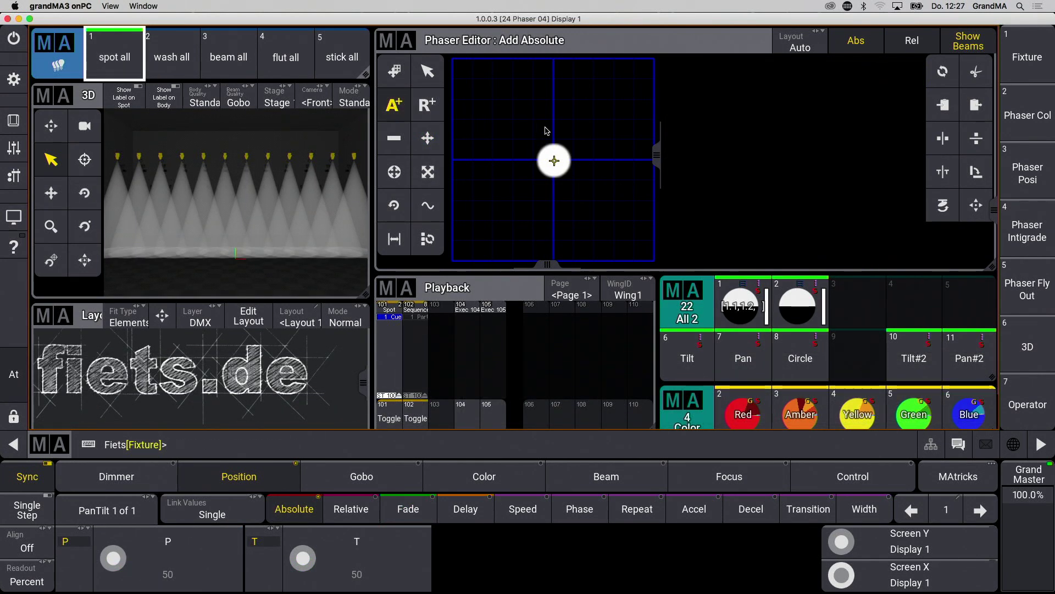
pyautogui.click(553, 101)
pyautogui.click(492, 160)
pyautogui.click(554, 223)
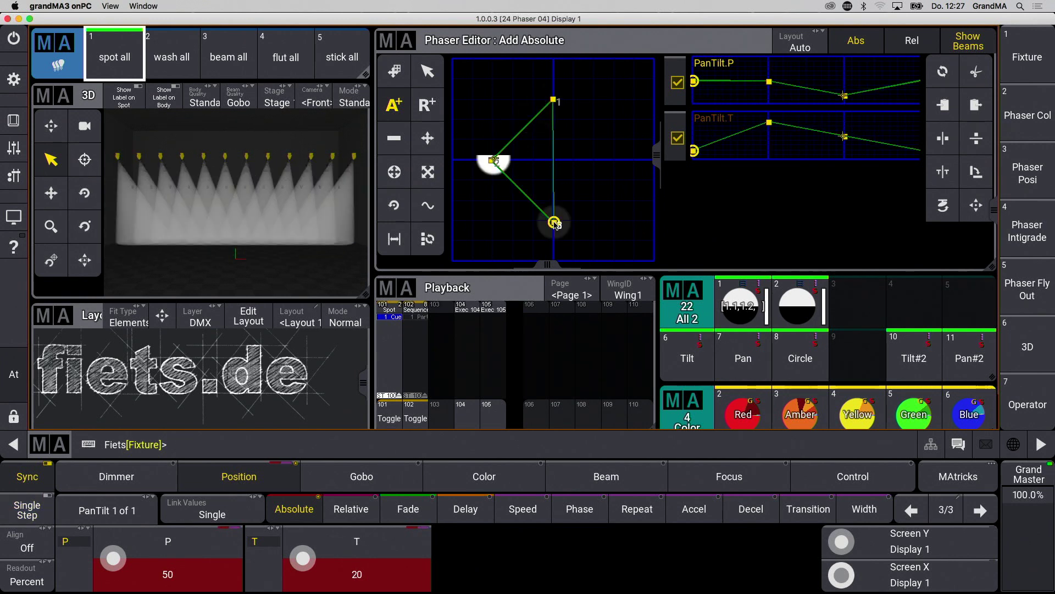
pyautogui.click(615, 164)
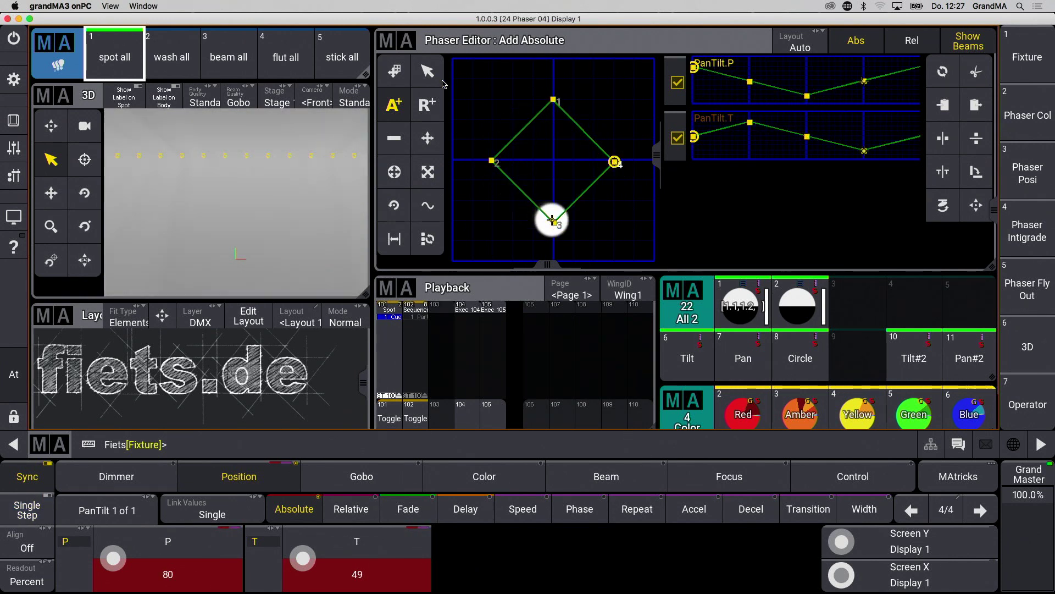
# Try to round the diamond shape by pulling out the handle of point 2 with Move Handles
pyautogui.click(427, 71)
pyautogui.click(394, 172)
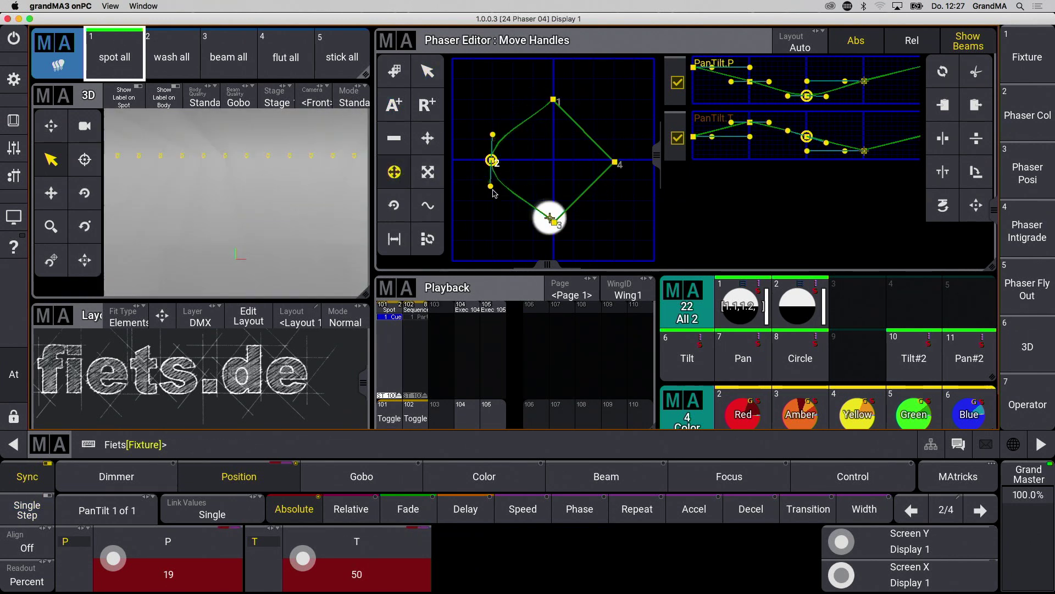
pyautogui.moveTo(492, 188); pyautogui.dragTo(491, 276)
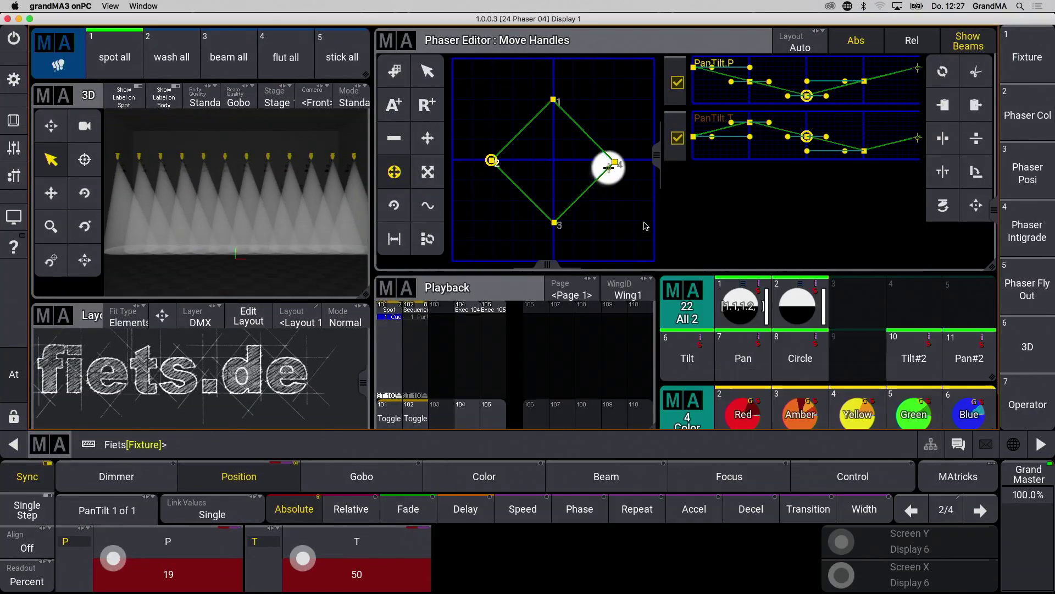
# Select all four points of the diamond-shaped phaser and pull their handles outward with Move Handles to form a rounded square
pyautogui.click(645, 226)
pyautogui.press('s')
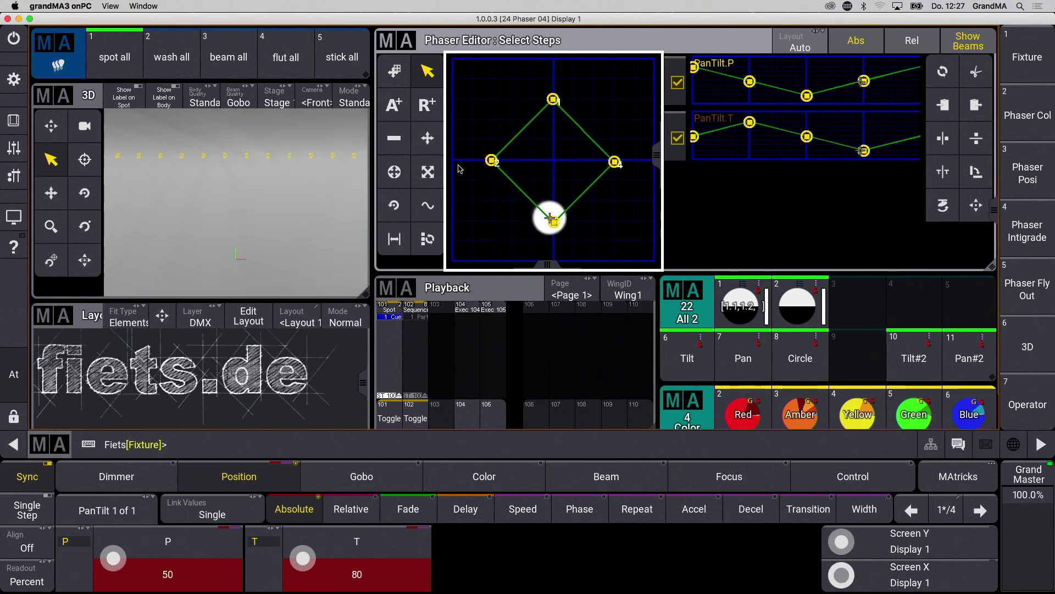
pyautogui.click(393, 172)
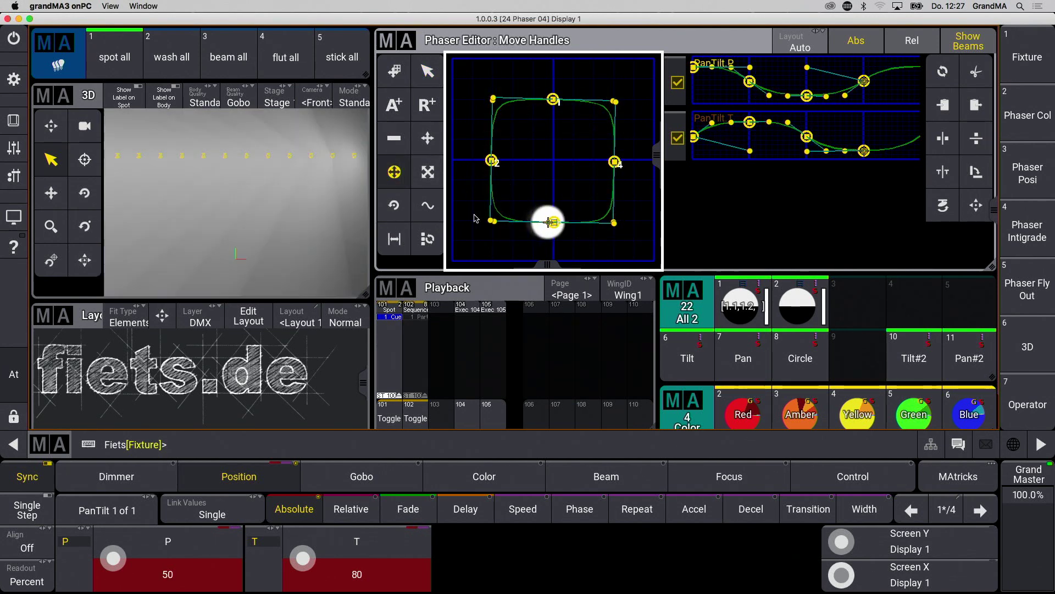
# Spread the phase from 0 to 90 across the spots and pull the point handles past one another to form a looped shape
pyautogui.press('s')
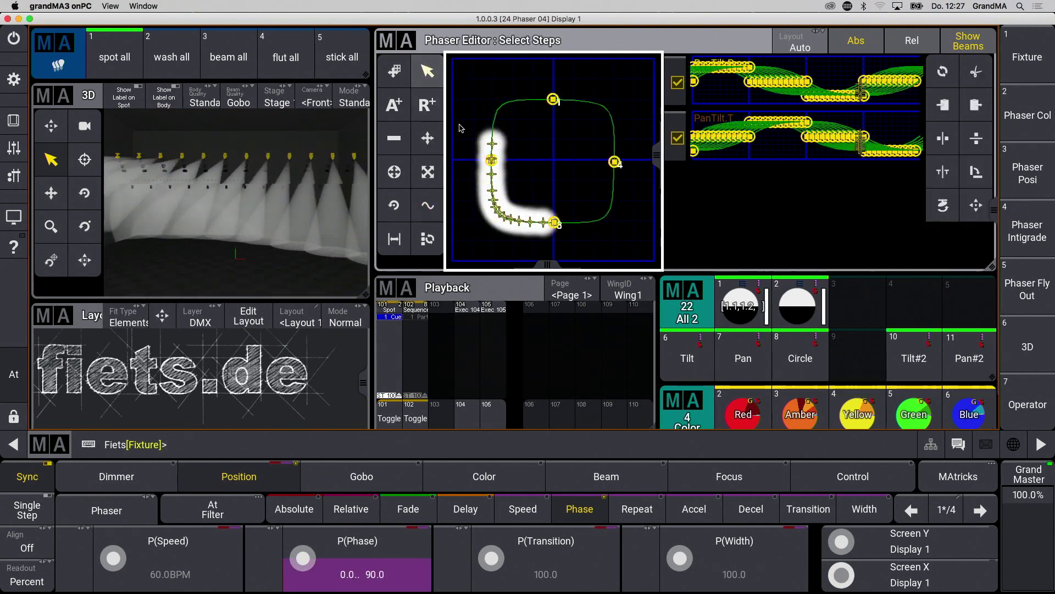
pyautogui.press('h')
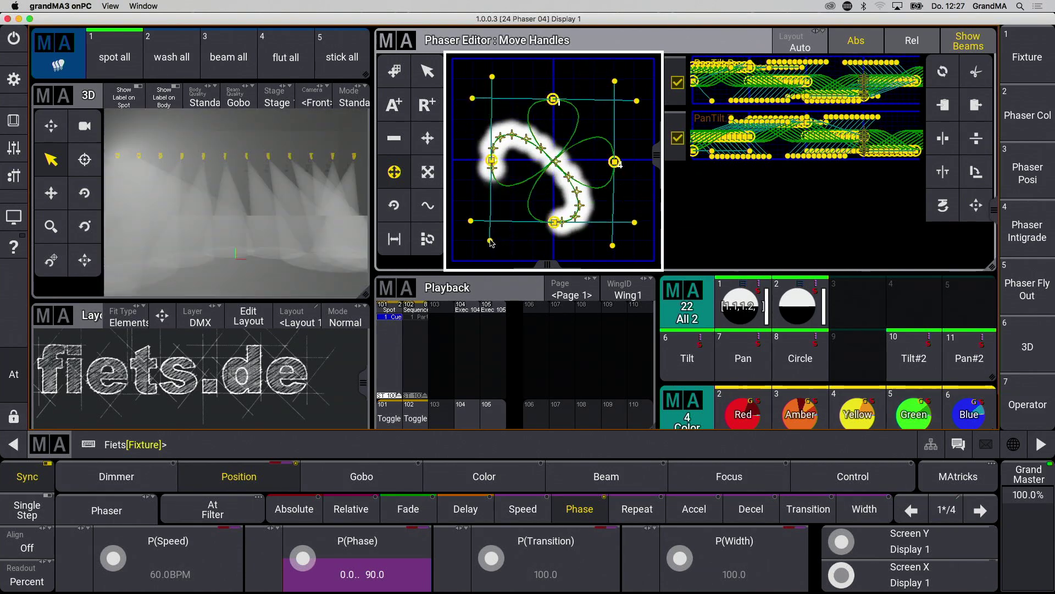
pyautogui.moveTo(493, 80); pyautogui.dragTo(491, 117)
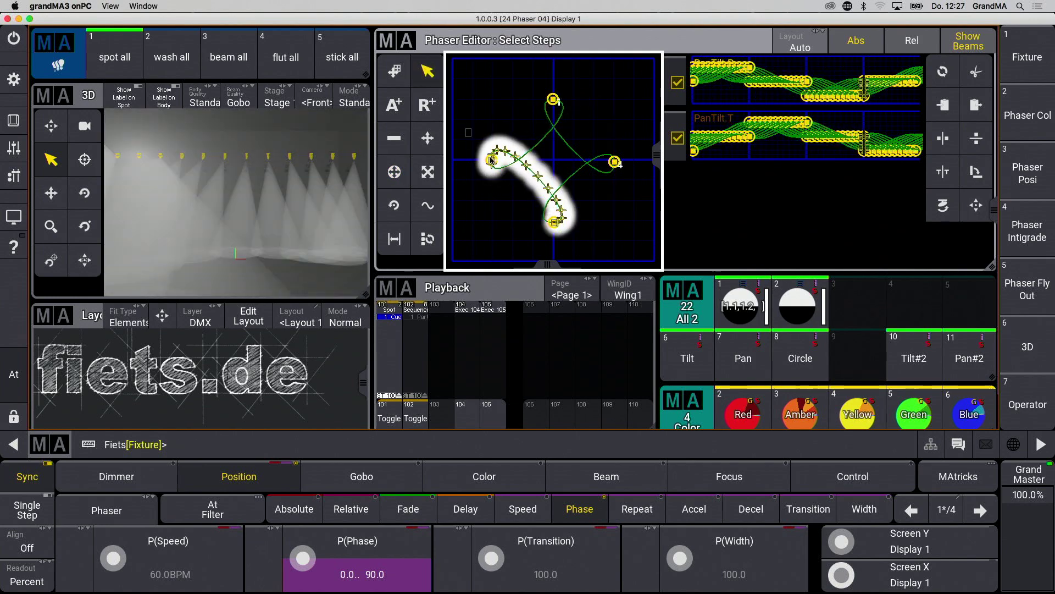
# Narrow the looped shape by moving points 2 and 4 inward with Change Size, and delete point 1 at its upper end
pyautogui.click(427, 171)
pyautogui.moveTo(511, 163); pyautogui.dragTo(468, 158)
pyautogui.click(427, 71)
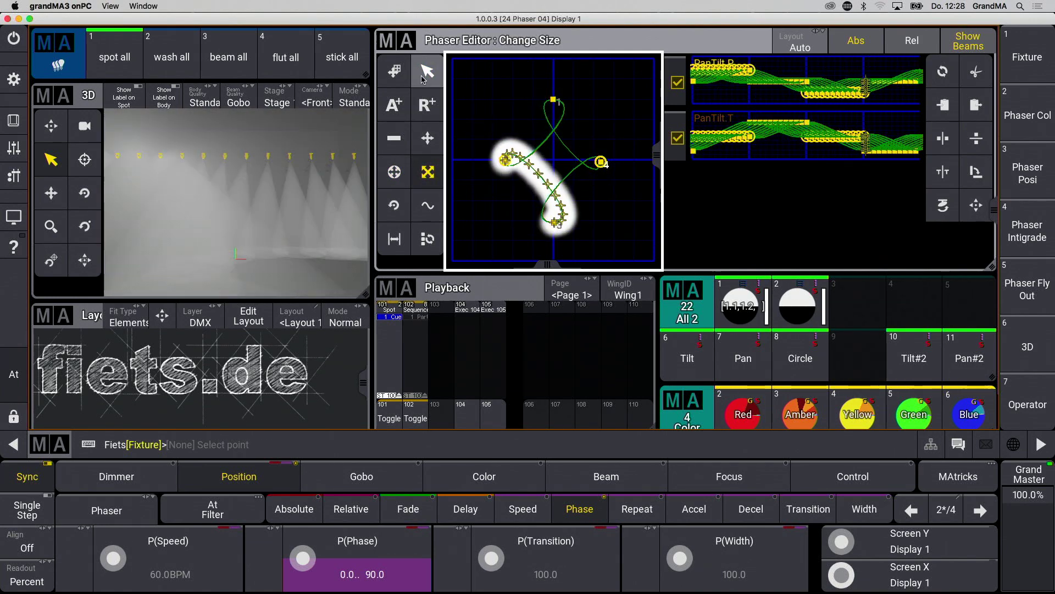
pyautogui.click(977, 74)
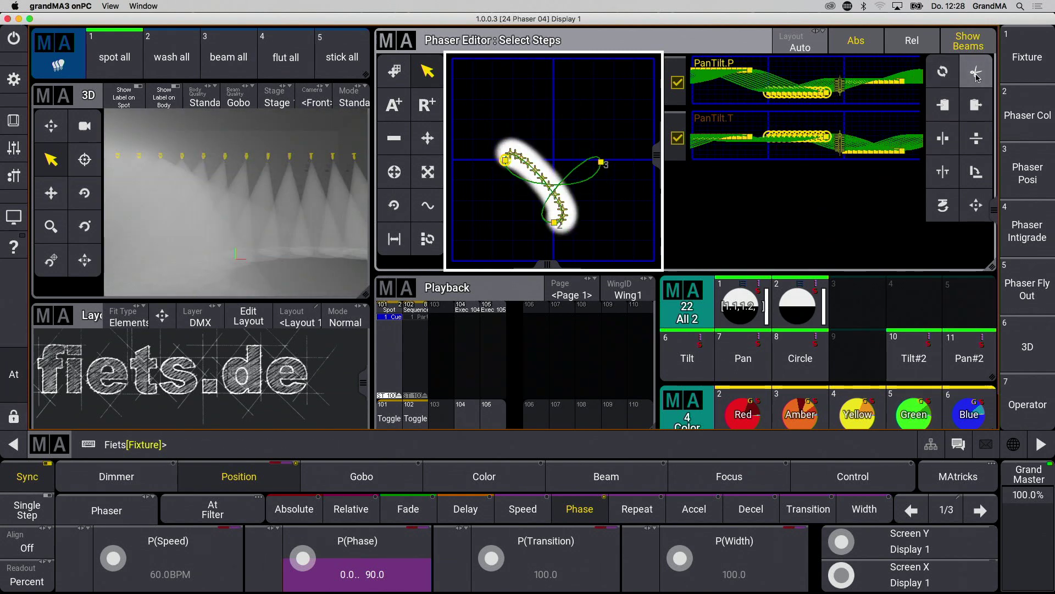
# Clear the programmer and select all spots again
pyautogui.click(13, 374)
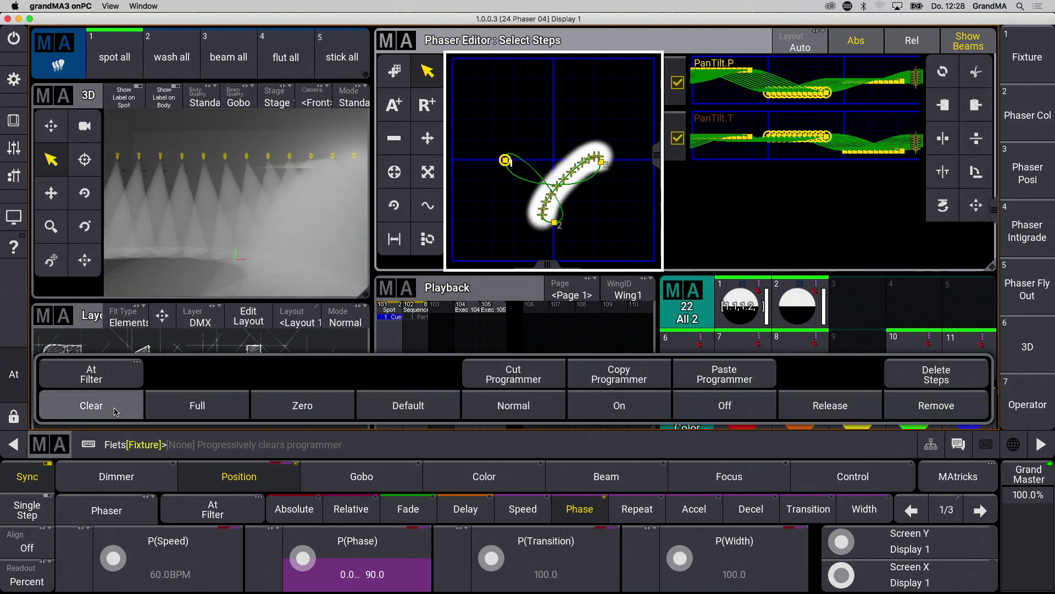
pyautogui.click(91, 406)
pyautogui.click(117, 54)
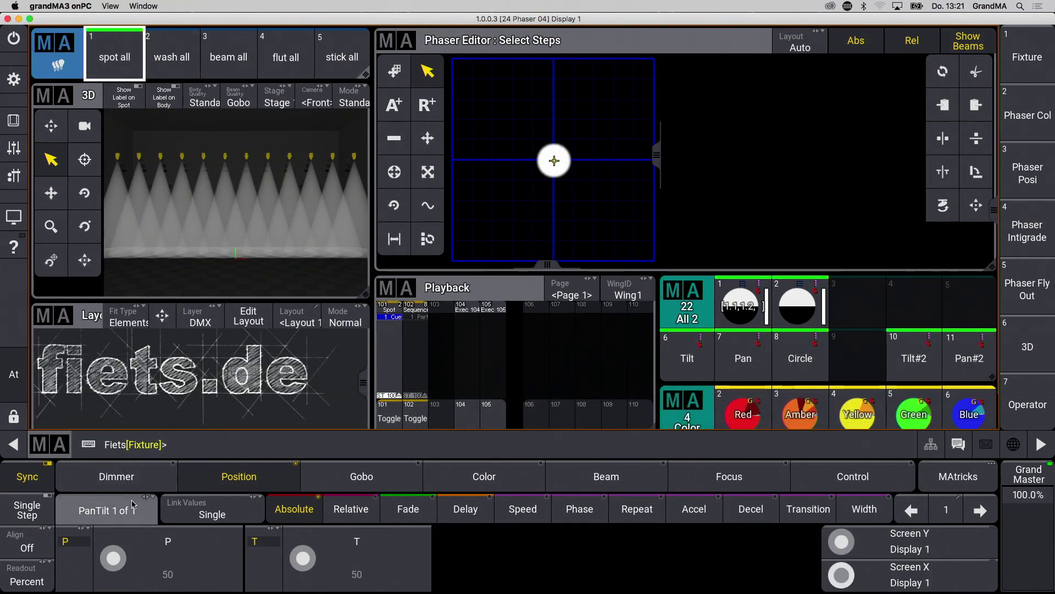
# Set the absolute dimmer value of the selected spots to 0 percent in step 1
pyautogui.click(116, 476)
pyautogui.click(184, 588)
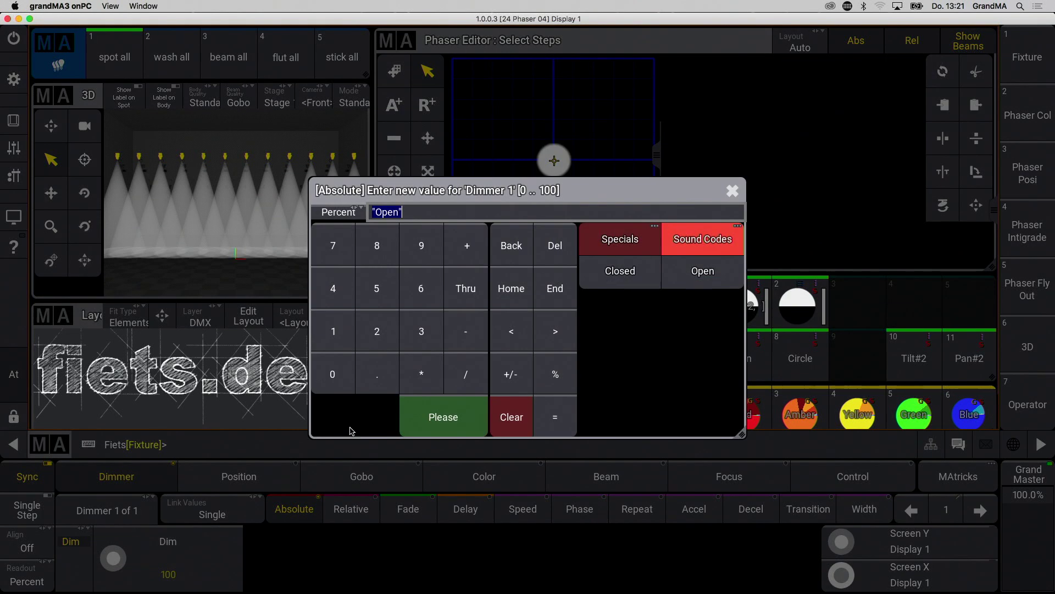
pyautogui.click(332, 374)
pyautogui.click(434, 416)
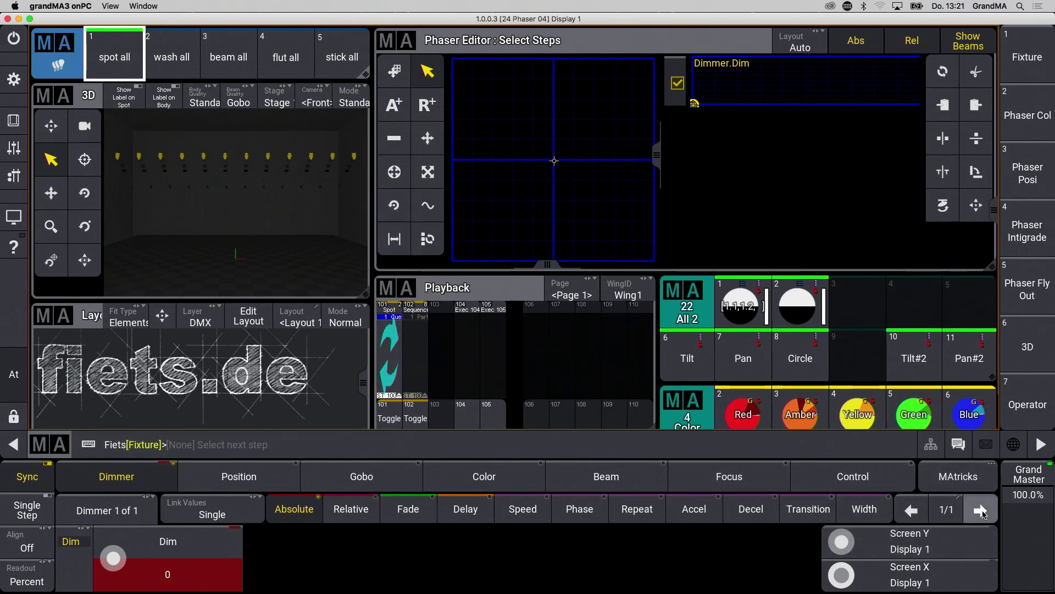
# Add step 2 to the dimmer phaser with an absolute value of 100 percent
pyautogui.click(158, 573)
pyautogui.click(330, 336)
pyautogui.click(332, 373)
pyautogui.click(333, 374)
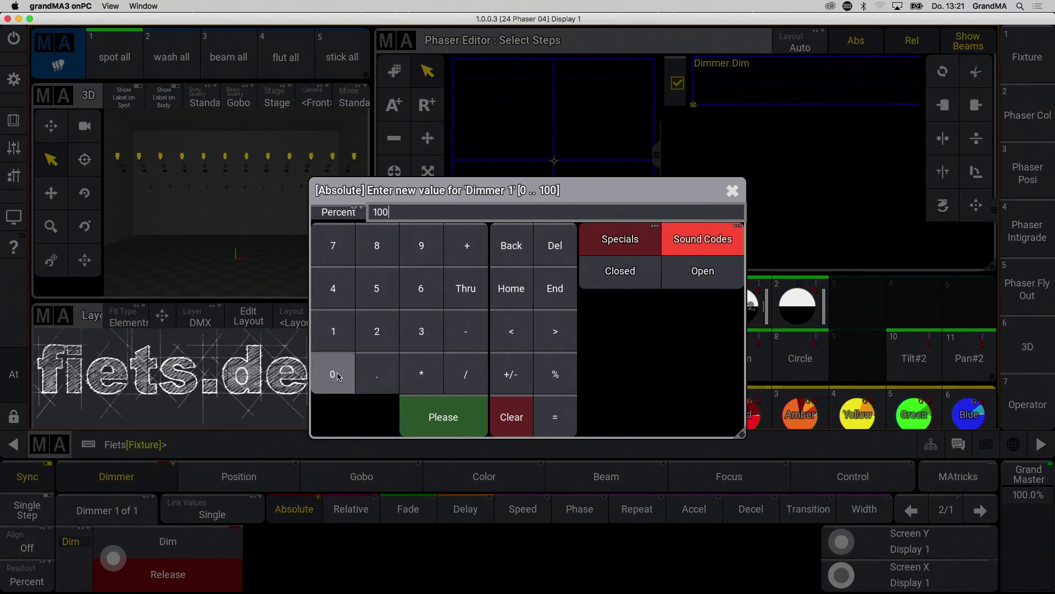
pyautogui.click(442, 417)
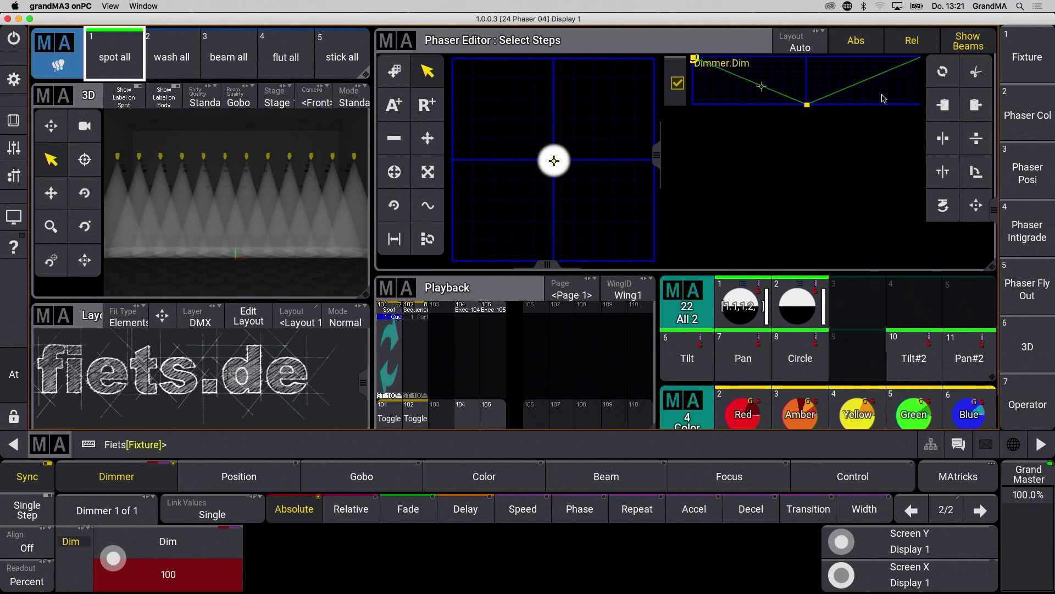
# Distribute the dimmer phaser's phase evenly over 360 degrees across the selected spots with Change Phase
pyautogui.click(428, 205)
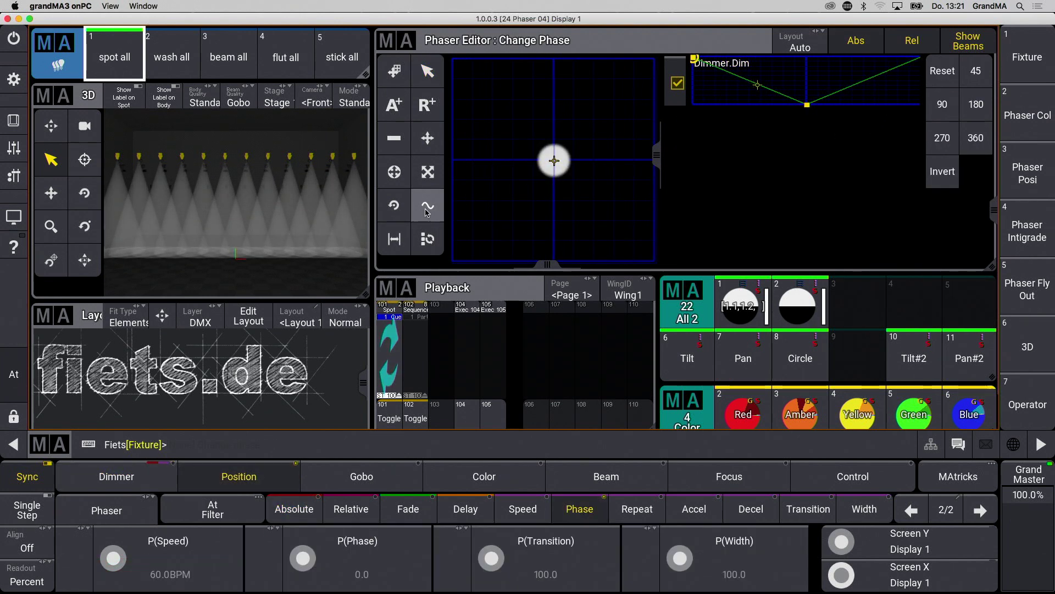
pyautogui.click(974, 139)
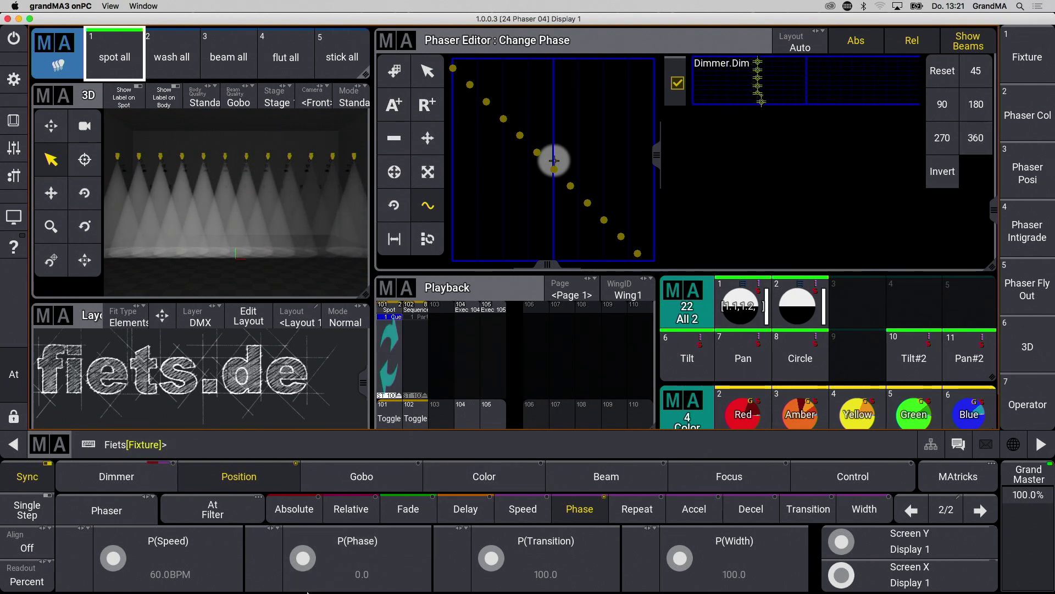
# Try a phase spread of 0 Thru 720 on the dimmer phaser and return to the 360-degree distribution
pyautogui.click(354, 570)
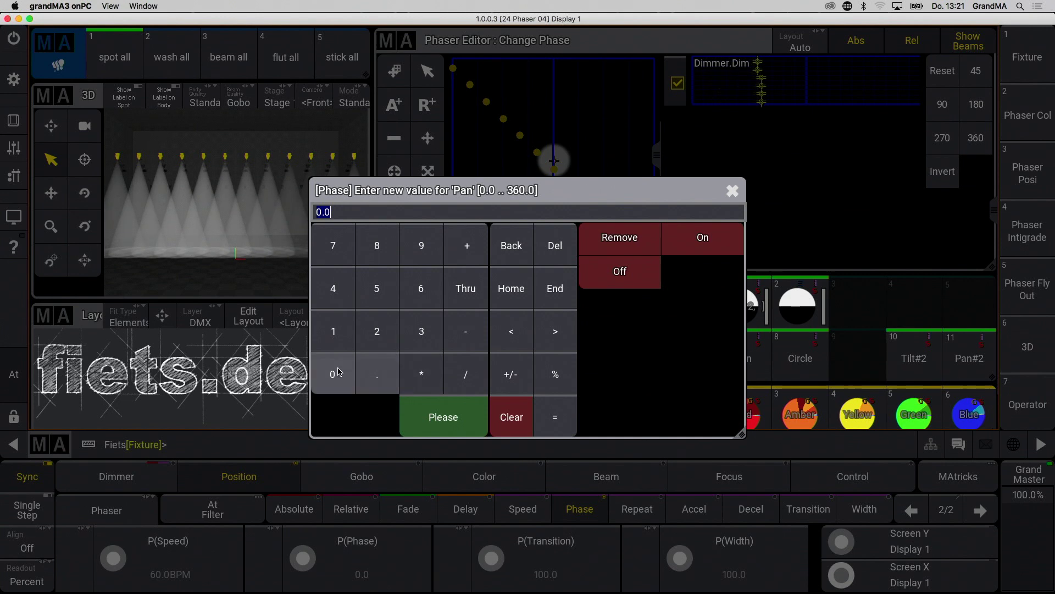
pyautogui.click(332, 374)
pyautogui.click(465, 295)
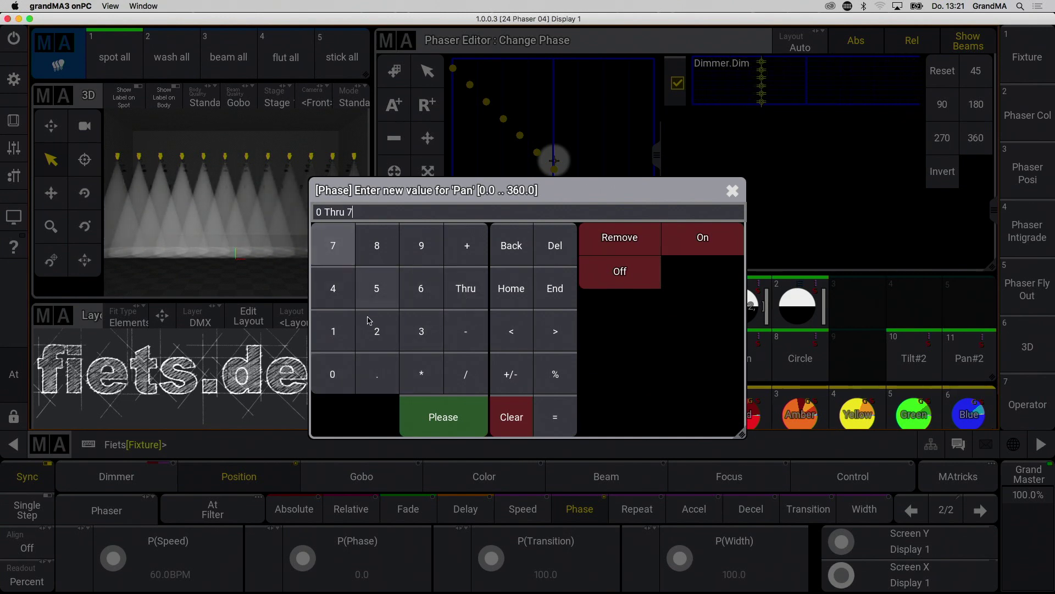
pyautogui.click(377, 331)
pyautogui.click(332, 374)
pyautogui.click(443, 416)
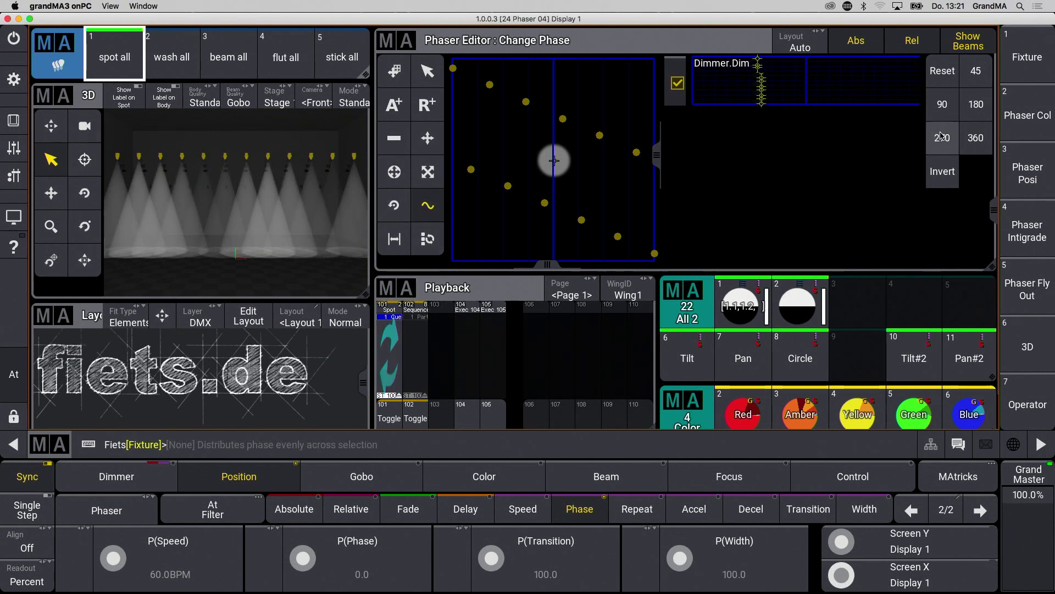
pyautogui.click(976, 137)
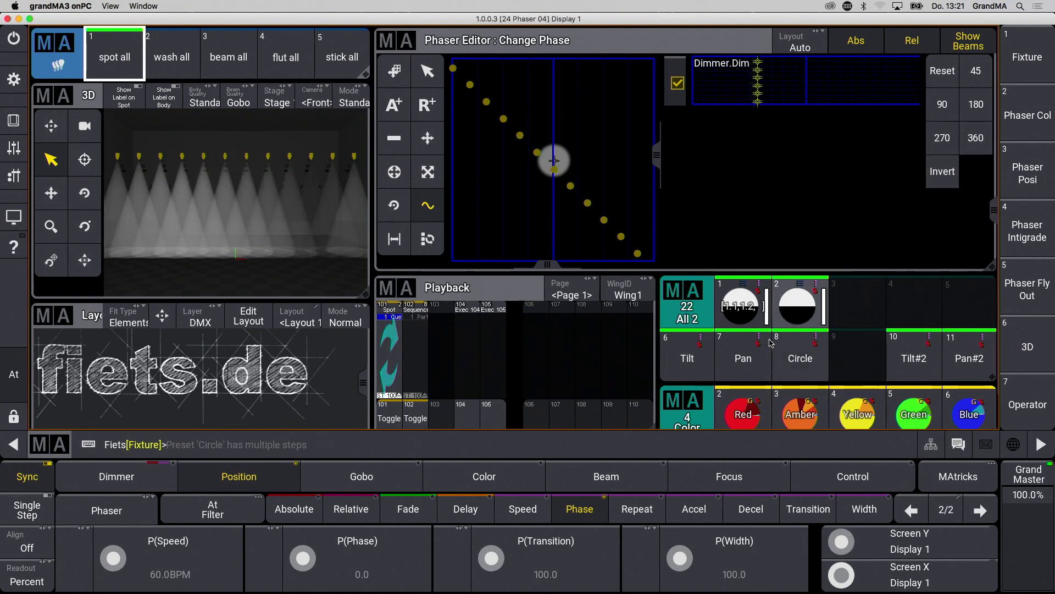
# Set the transition of the dimmer phaser's step 2 to 0 percent
pyautogui.click(553, 577)
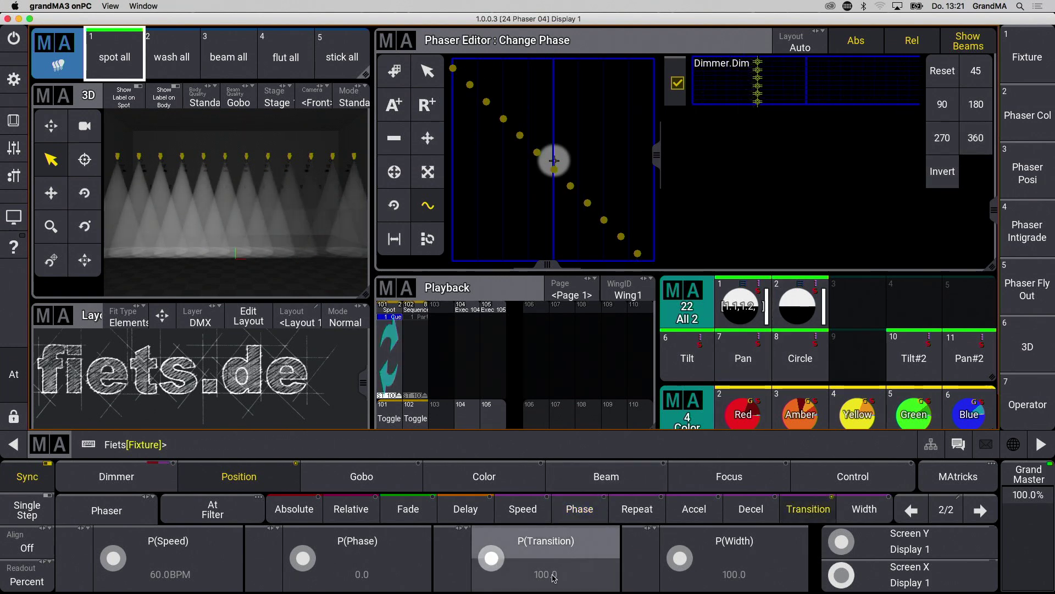
pyautogui.click(332, 373)
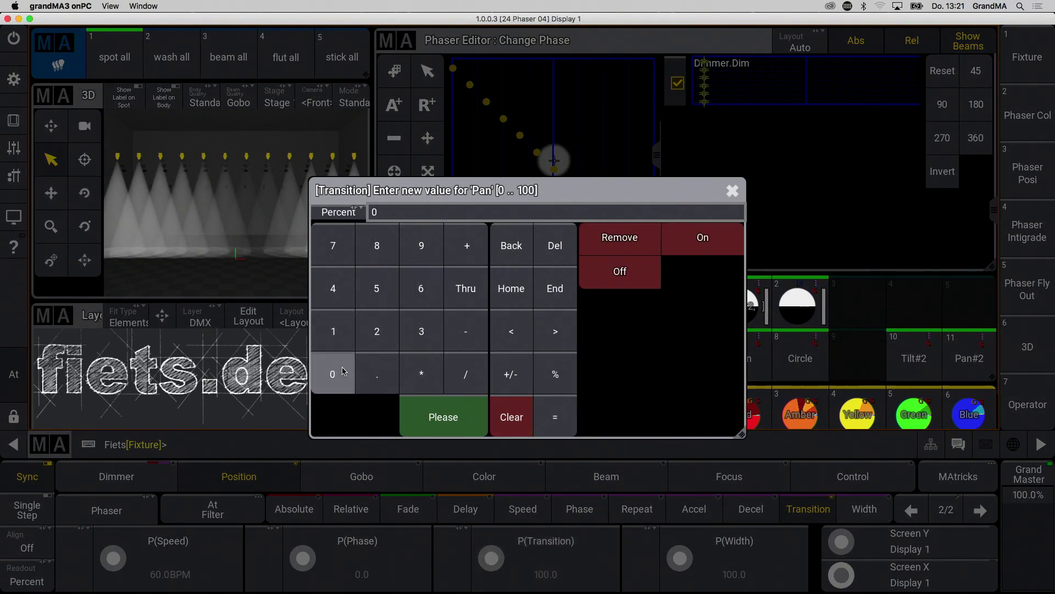
pyautogui.click(444, 418)
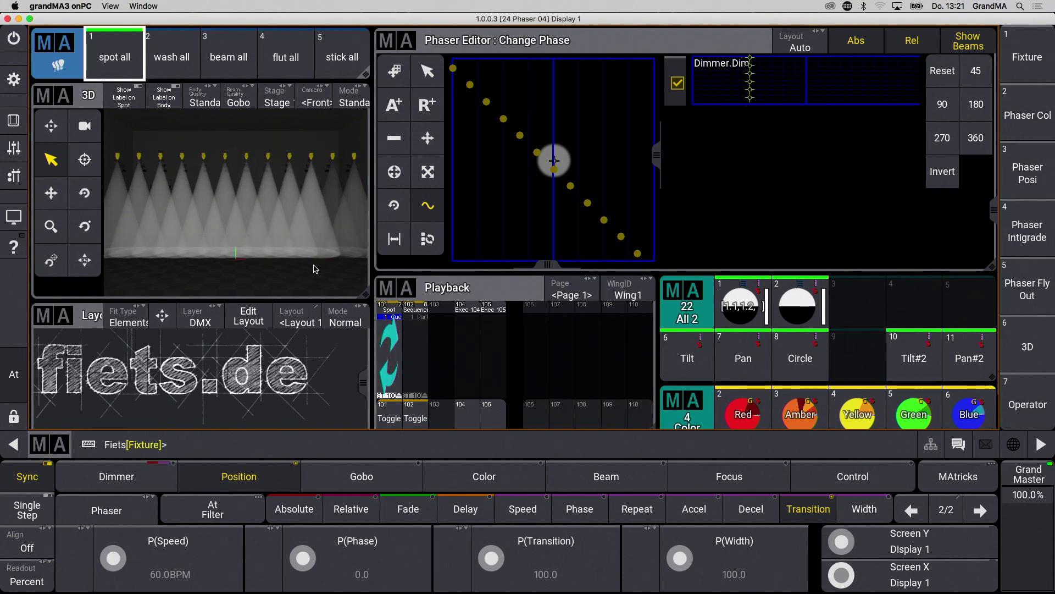
# Reduce the height of the Phaser Editor window and add a Step Bar window in the freed space below it
pyautogui.moveTo(991, 266); pyautogui.dragTo(993, 253)
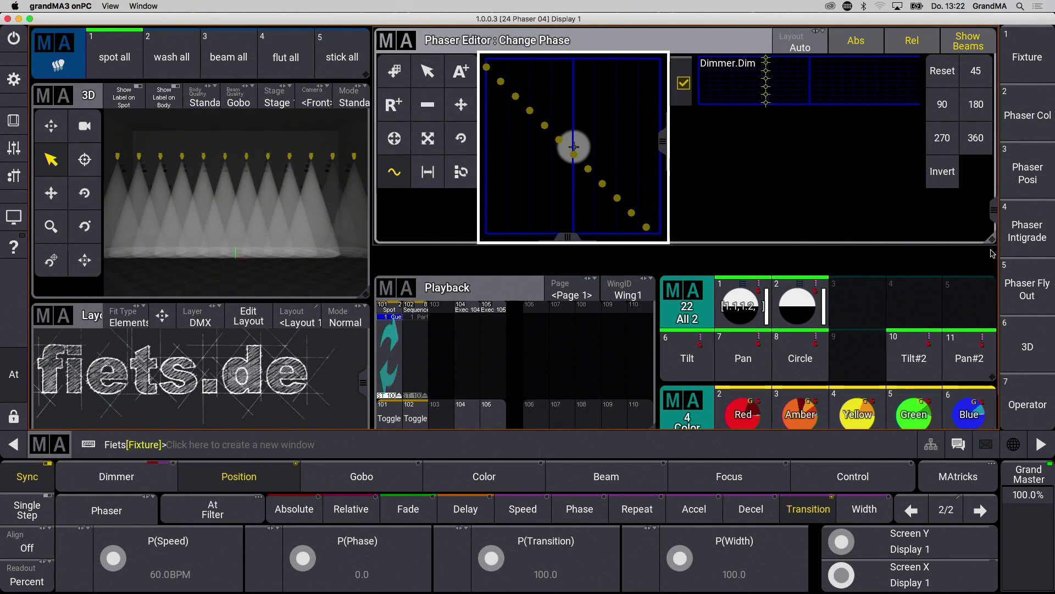
pyautogui.click(992, 254)
pyautogui.click(635, 201)
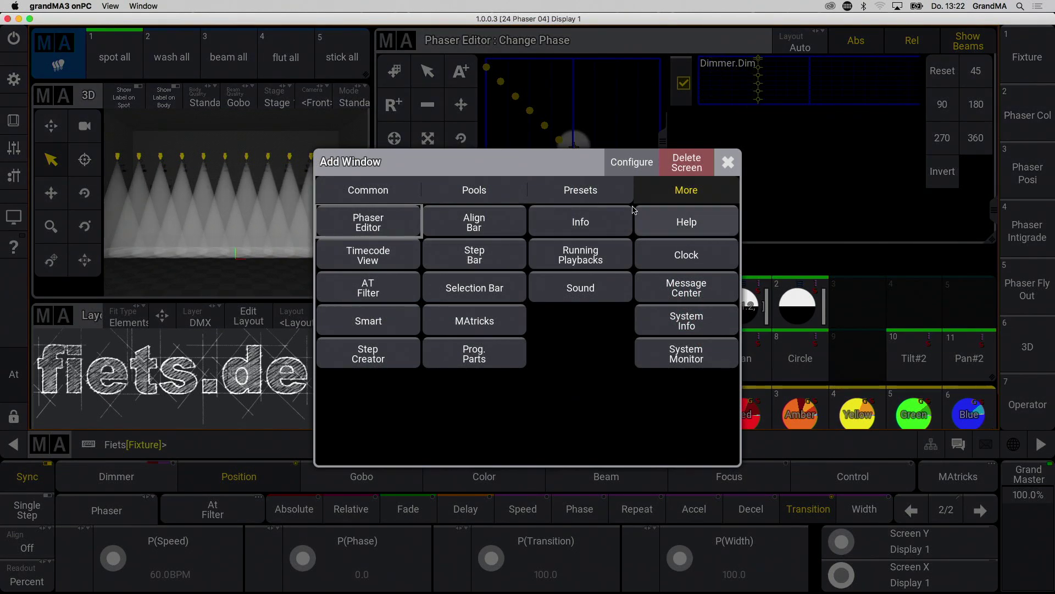
pyautogui.click(472, 258)
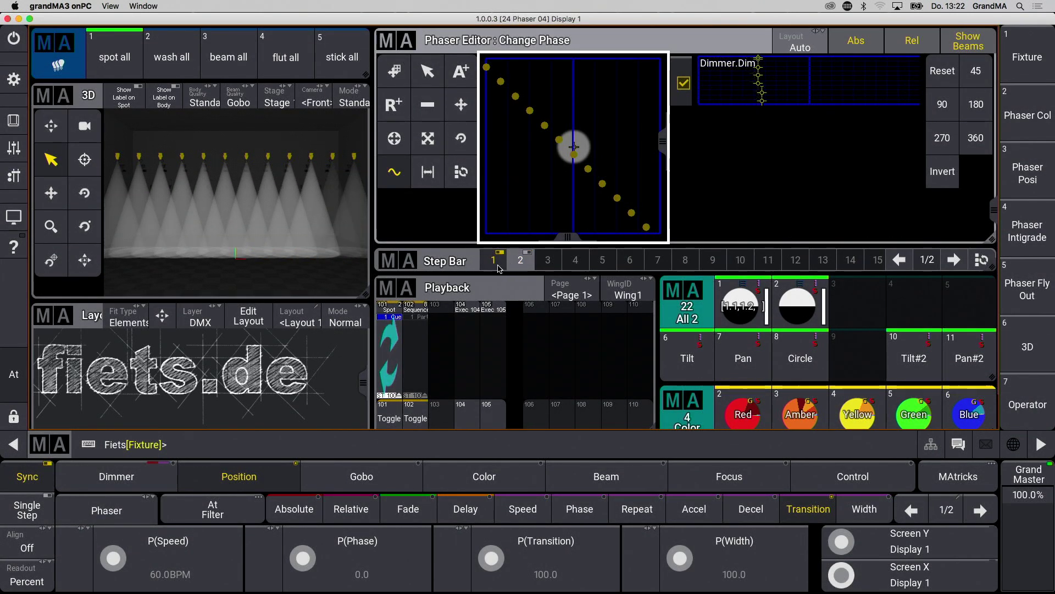
# Select both steps 1 and 2 in the Step Bar and set their transition to 0 percent
pyautogui.click(519, 265)
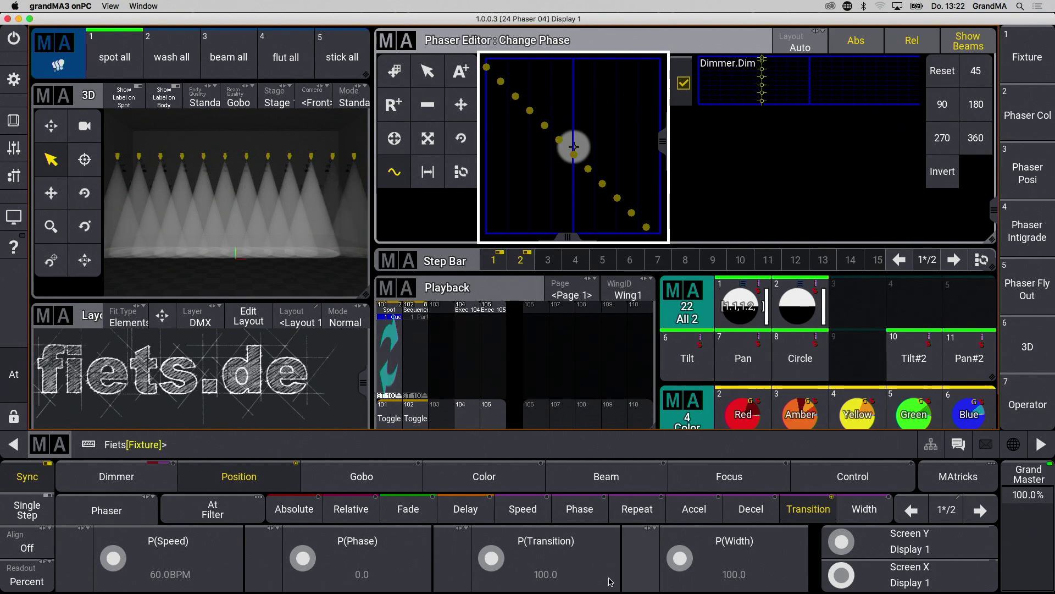
pyautogui.click(560, 568)
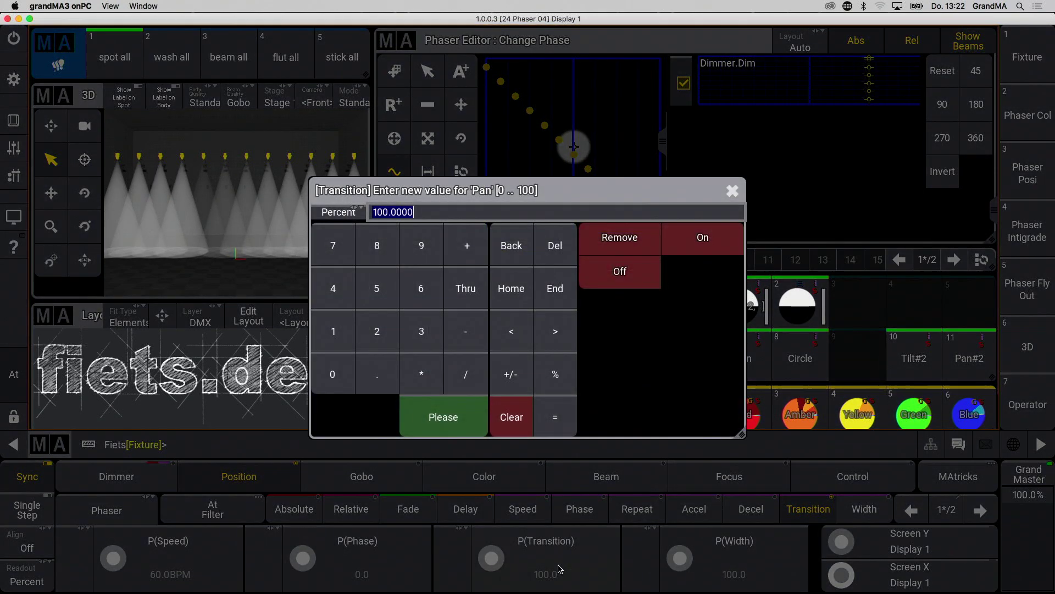
pyautogui.click(332, 374)
pyautogui.click(447, 413)
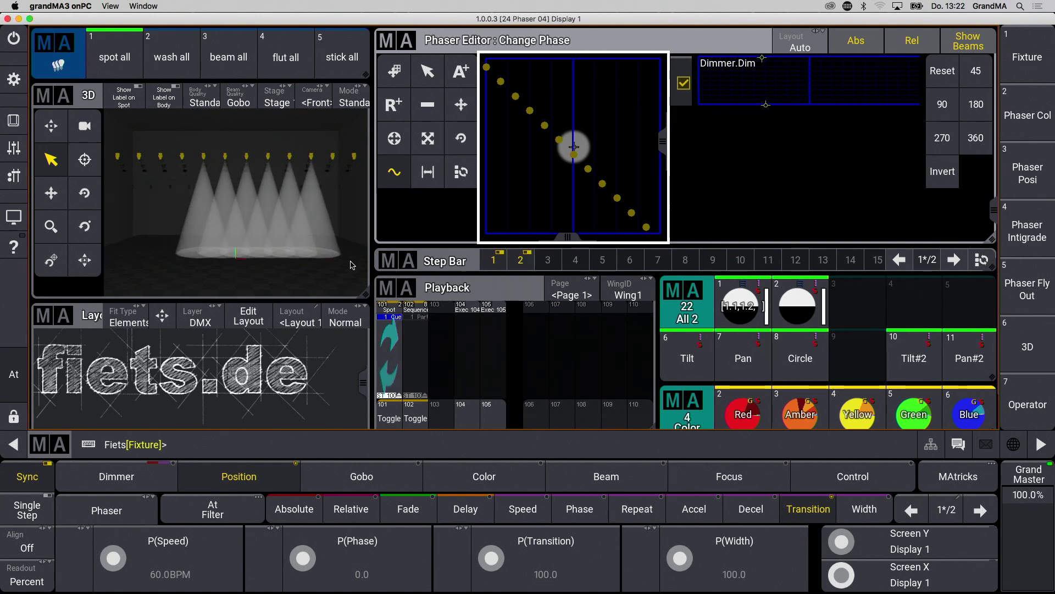
# Clear the programmer and switch to the Phaser Intigrade view
pyautogui.click(13, 374)
pyautogui.click(112, 416)
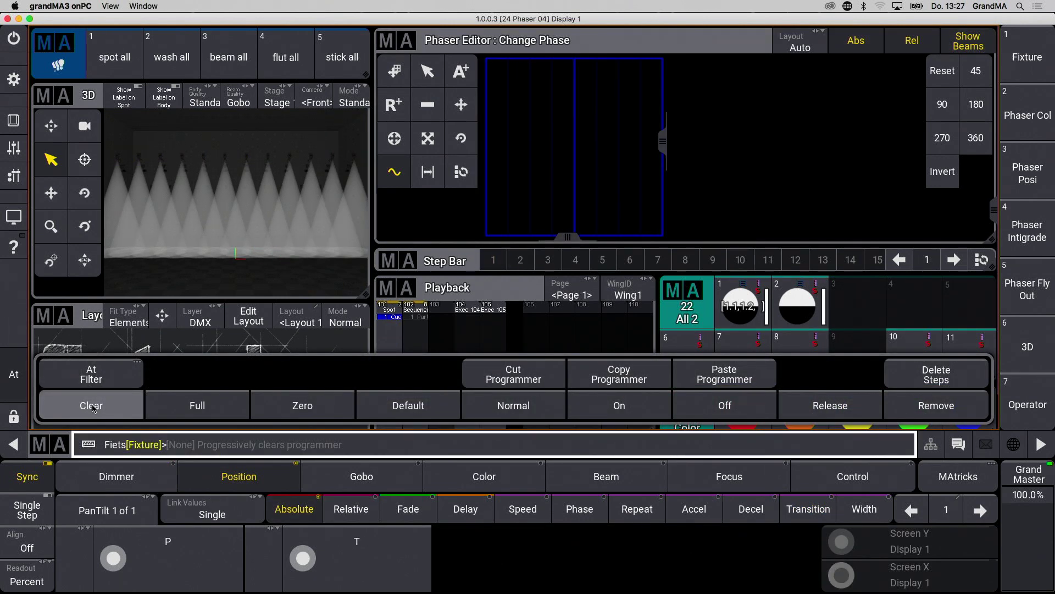
pyautogui.click(1008, 254)
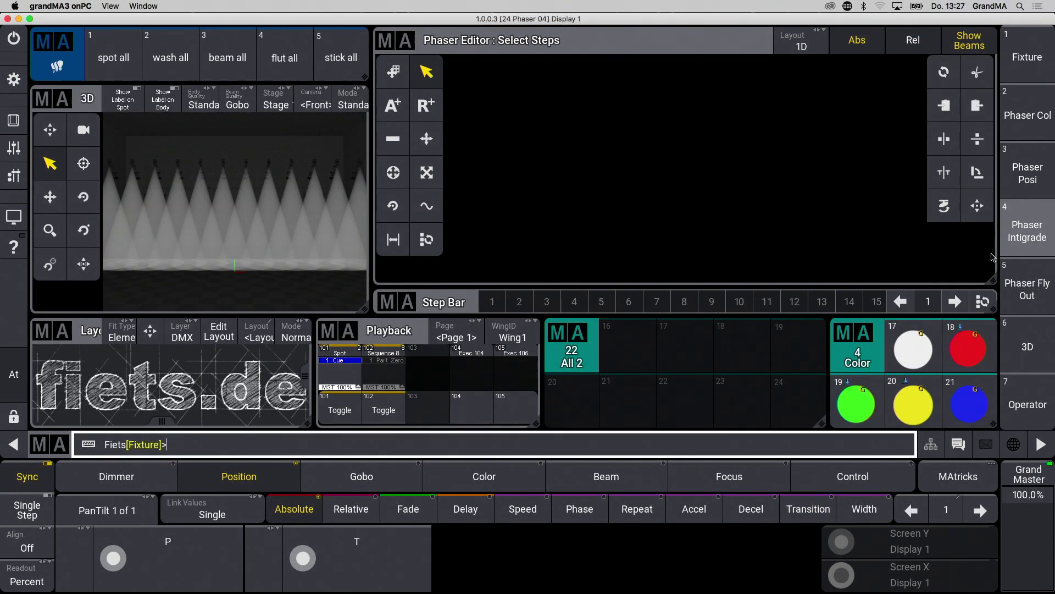
# Apply the red colour preset 18 to all spots as step 1 and advance to step 2
pyautogui.click(112, 55)
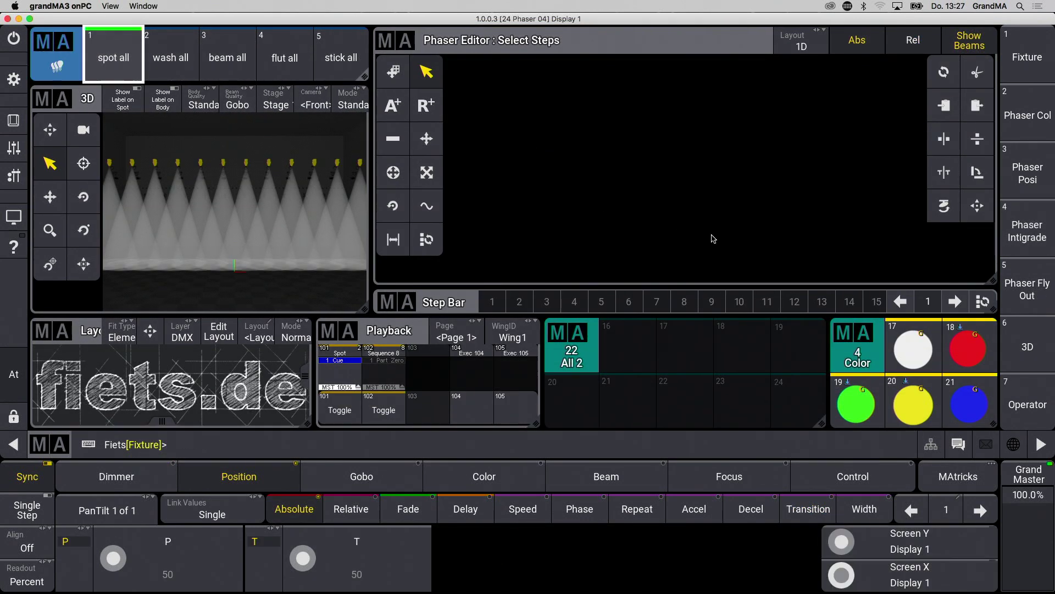
pyautogui.click(963, 360)
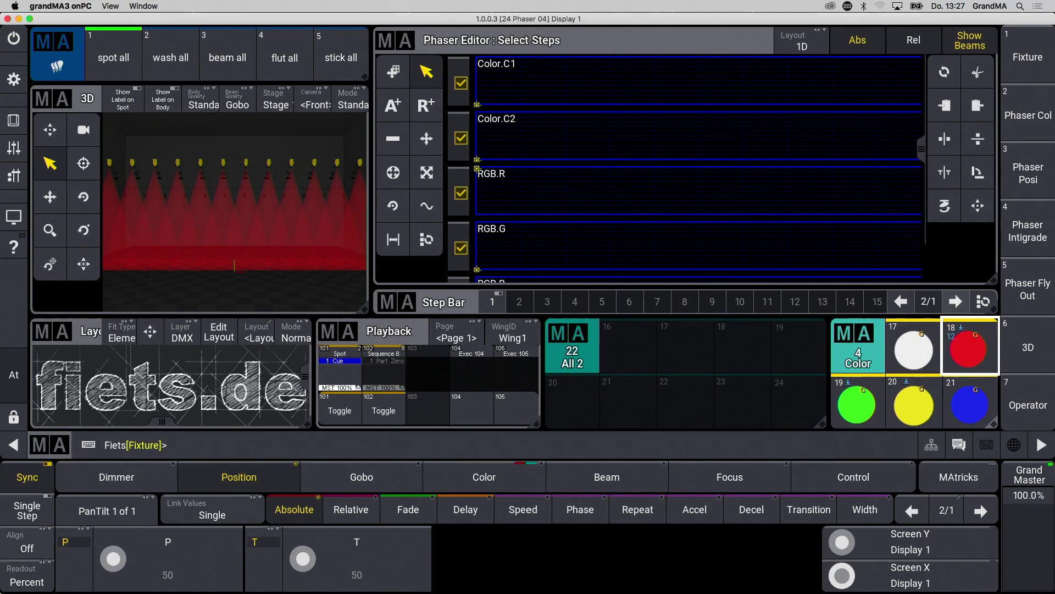
# Integrate the green colour preset 19 into step 2 of the spots' colour phaser
pyautogui.hotkey('ctrl', 'Up')
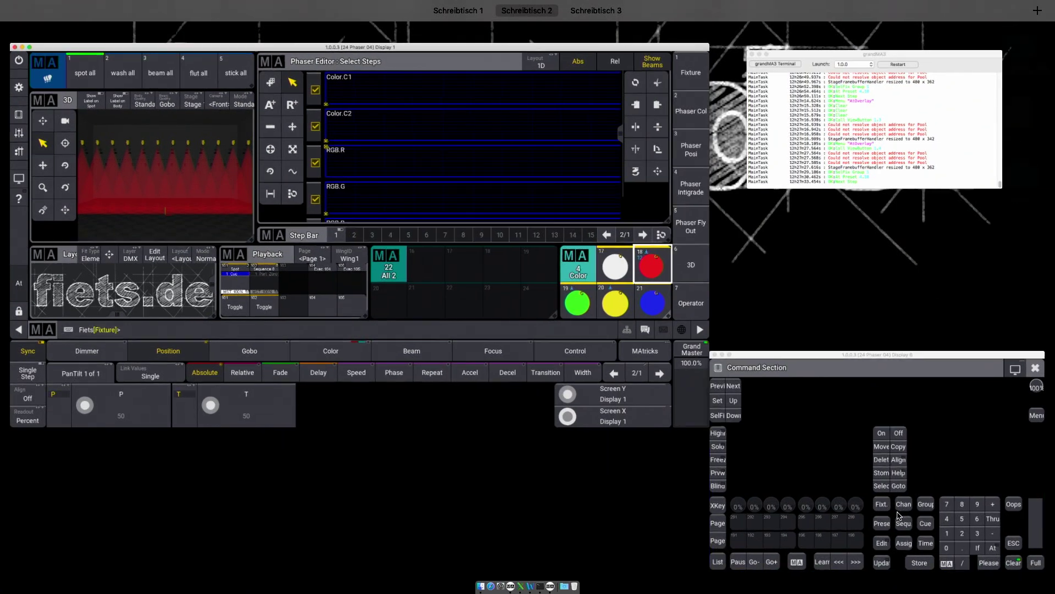
pyautogui.click(900, 515)
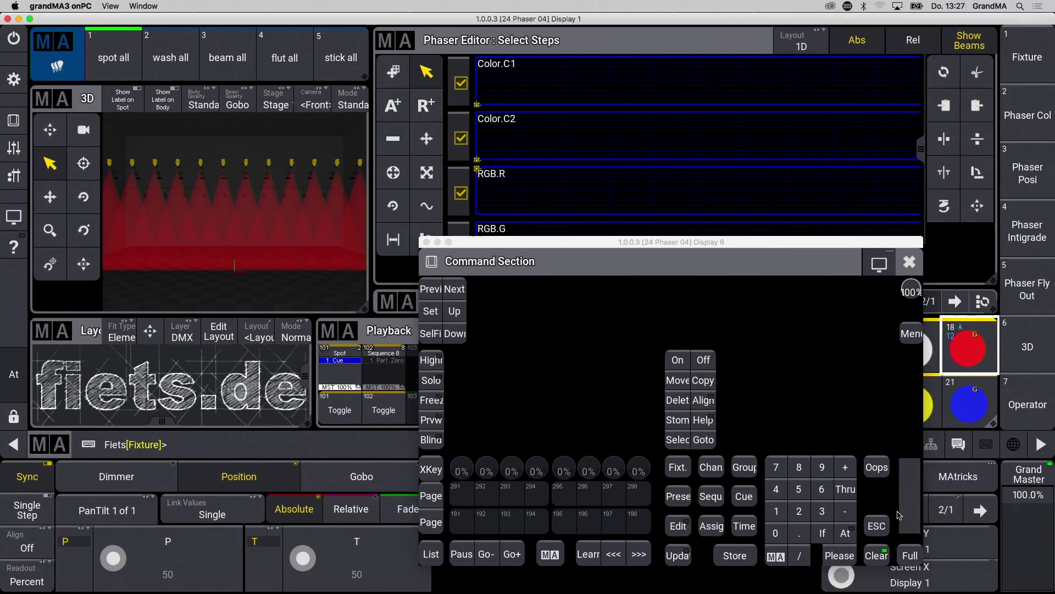
pyautogui.click(775, 558)
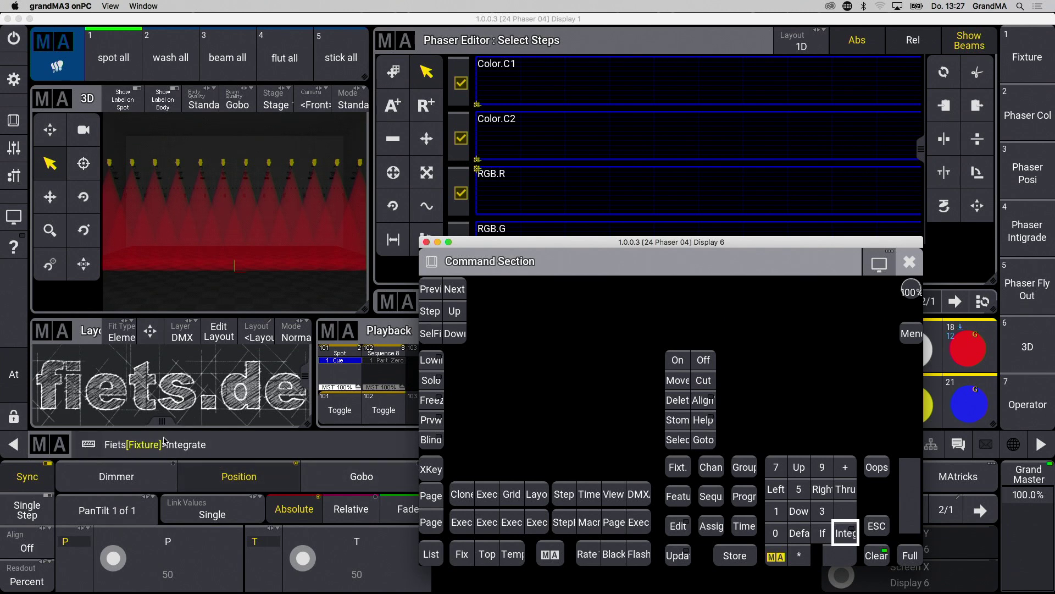
pyautogui.click(722, 203)
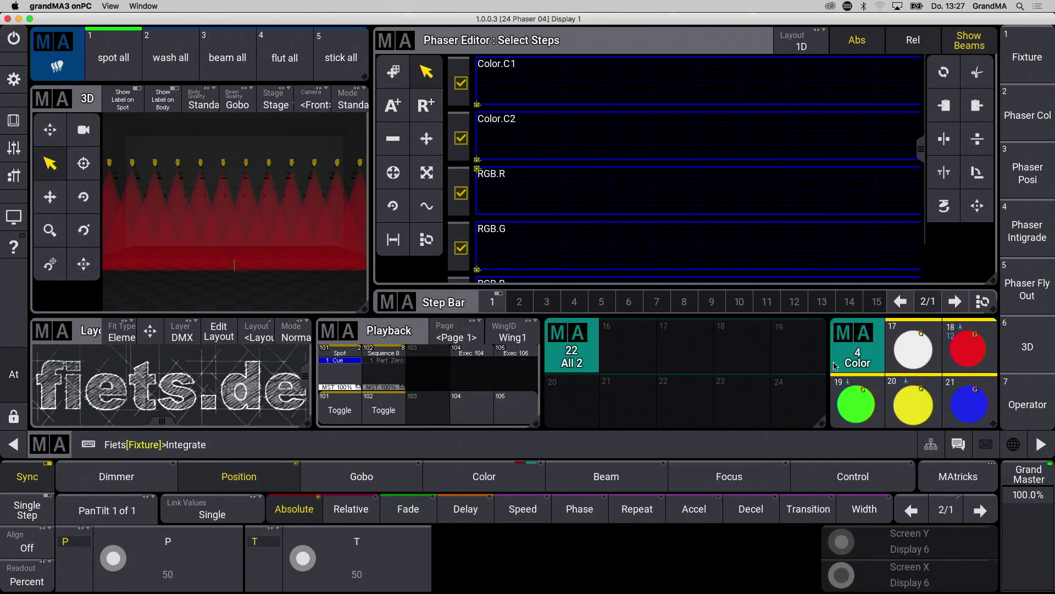
pyautogui.click(861, 410)
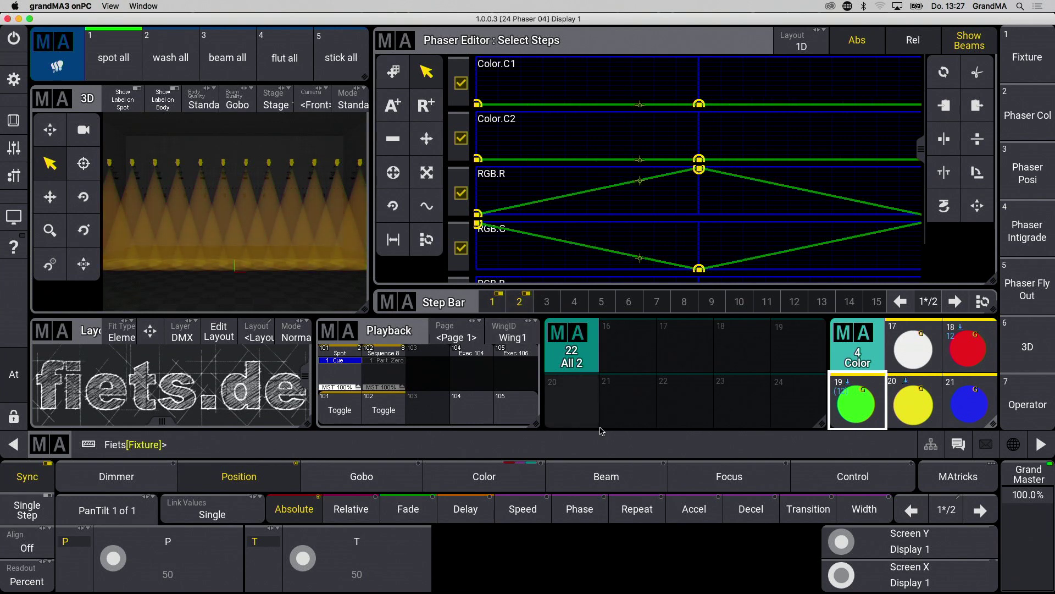
# Set the transition of steps 1 and 2 of the red and green phaser to 0 percent
pyautogui.click(808, 508)
pyautogui.click(527, 558)
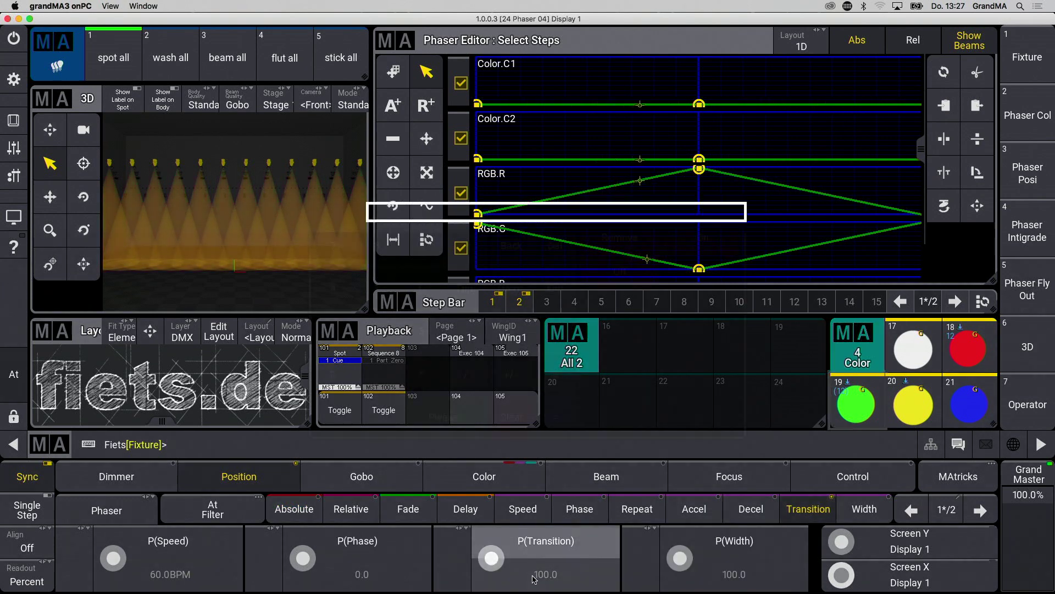
pyautogui.click(334, 373)
pyautogui.click(444, 426)
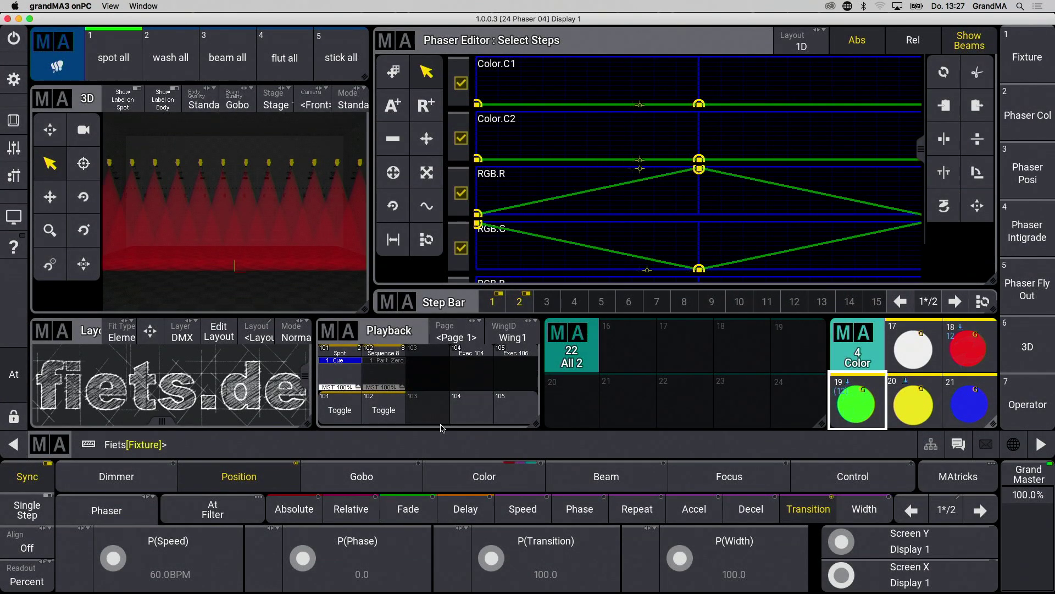
# Store the red and green phaser as preset 16 in the All 2 pool and clear the programmer
pyautogui.moveTo(615, 374); pyautogui.dragTo(632, 355)
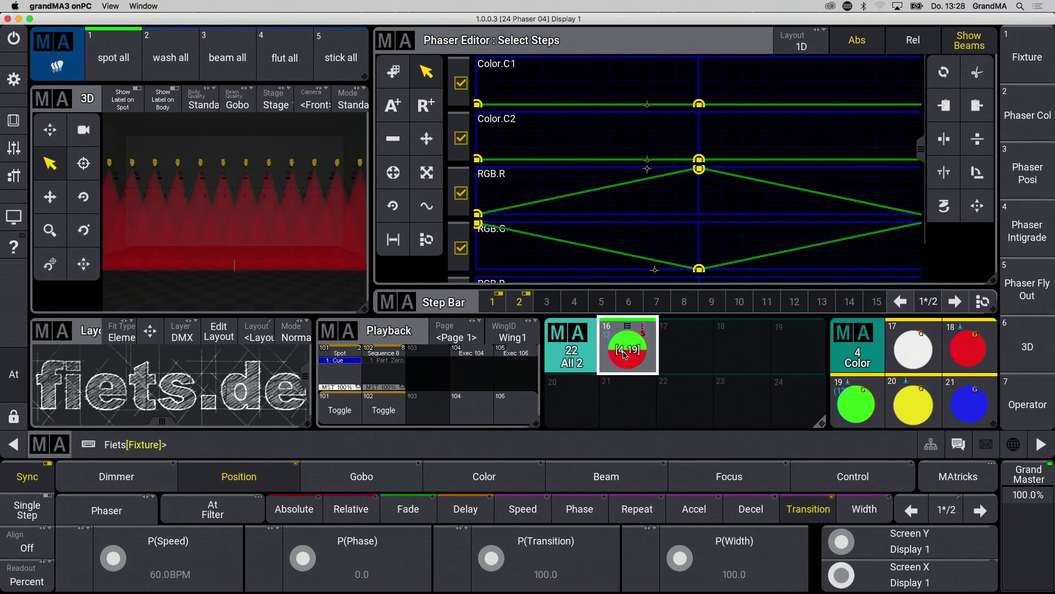
pyautogui.click(14, 374)
pyautogui.click(83, 404)
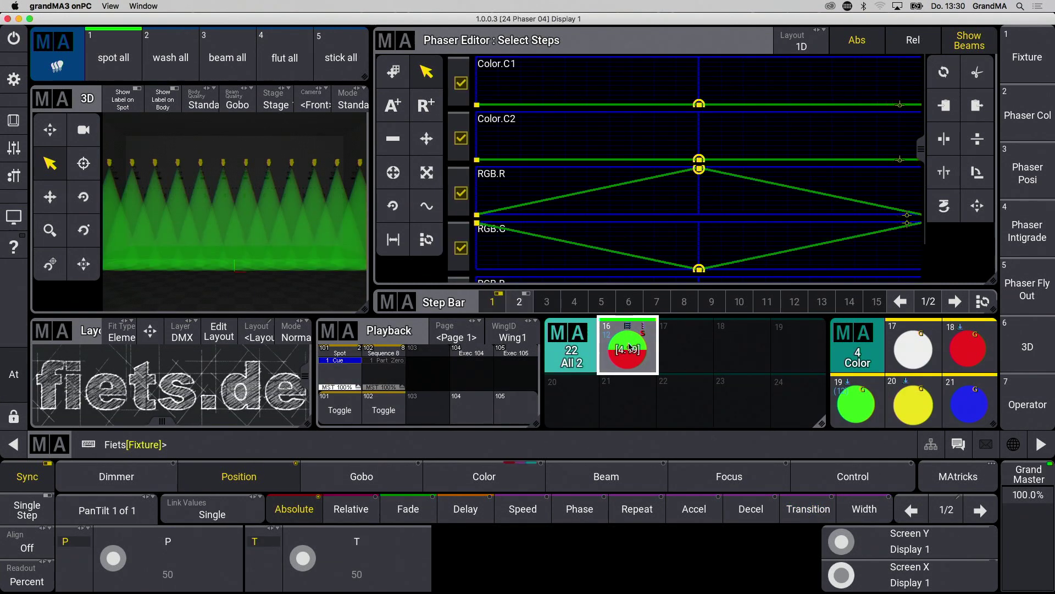
# Store the spots' red and green phaser, recalled from All 2 preset 16, on executor 103
pyautogui.hotkey('ctrl', 'Up')
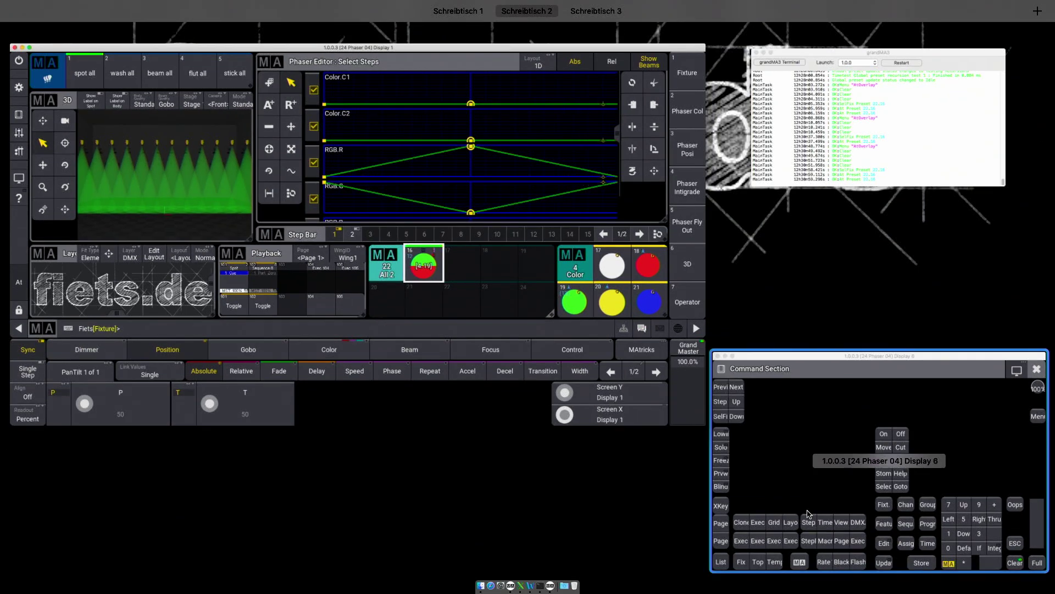
pyautogui.click(808, 514)
pyautogui.click(735, 556)
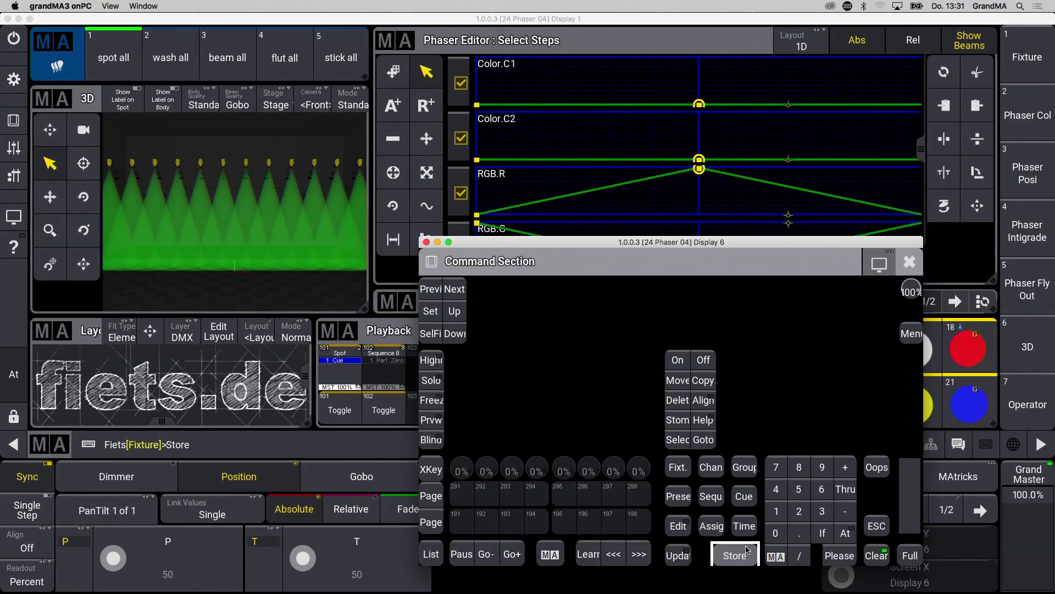
pyautogui.click(404, 410)
pyautogui.click(431, 412)
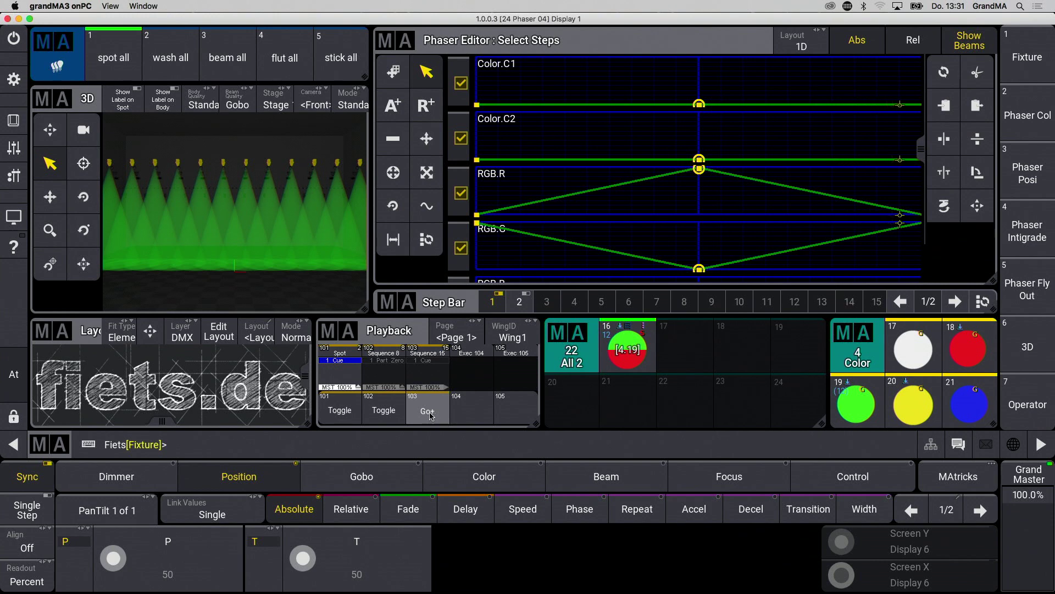
# Clear the programmer and start the colour phaser sequence on executor 103
pyautogui.click(13, 374)
pyautogui.click(91, 405)
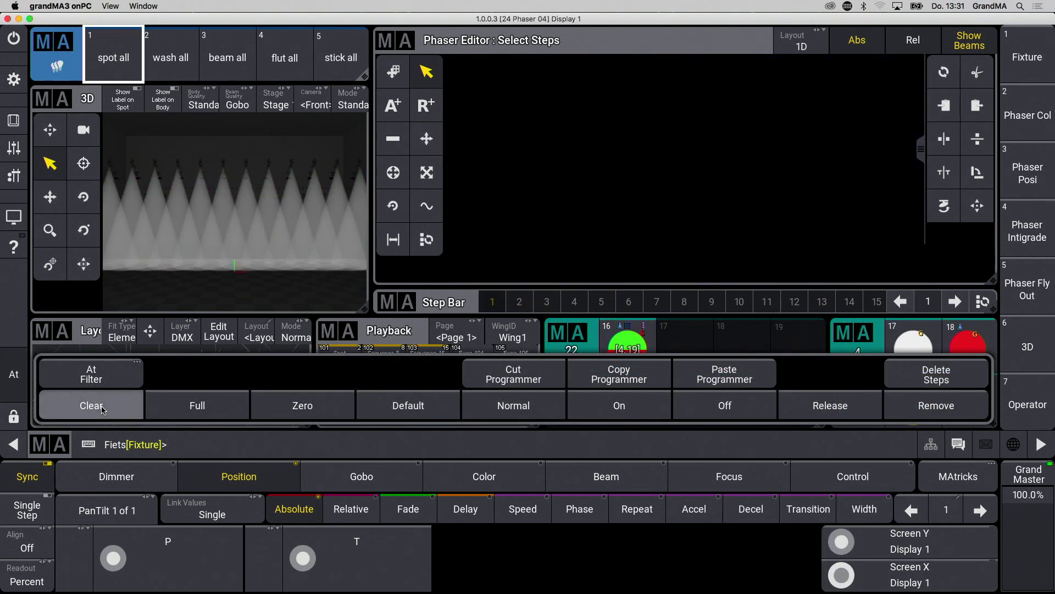
pyautogui.click(431, 411)
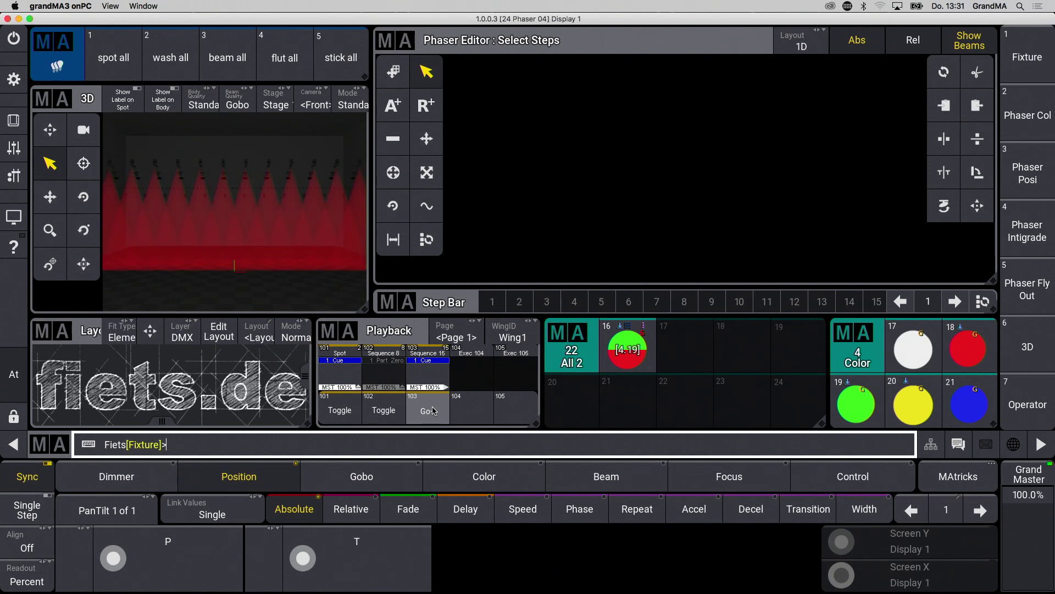
# Apply the blue colour preset 21 to all spots and store it into the green colour preset 19 using Merge
pyautogui.click(134, 74)
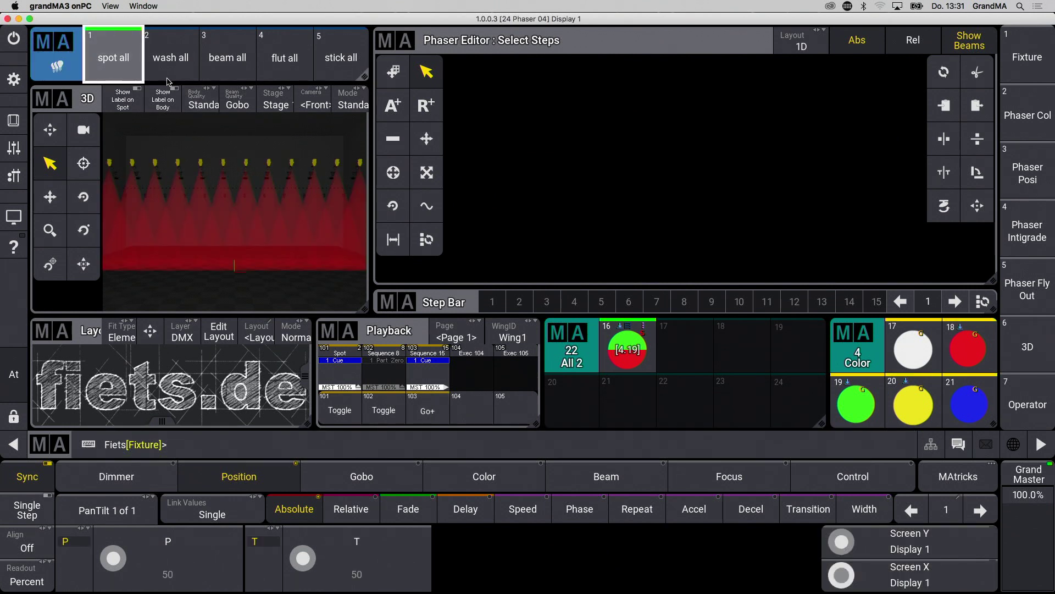
pyautogui.click(984, 404)
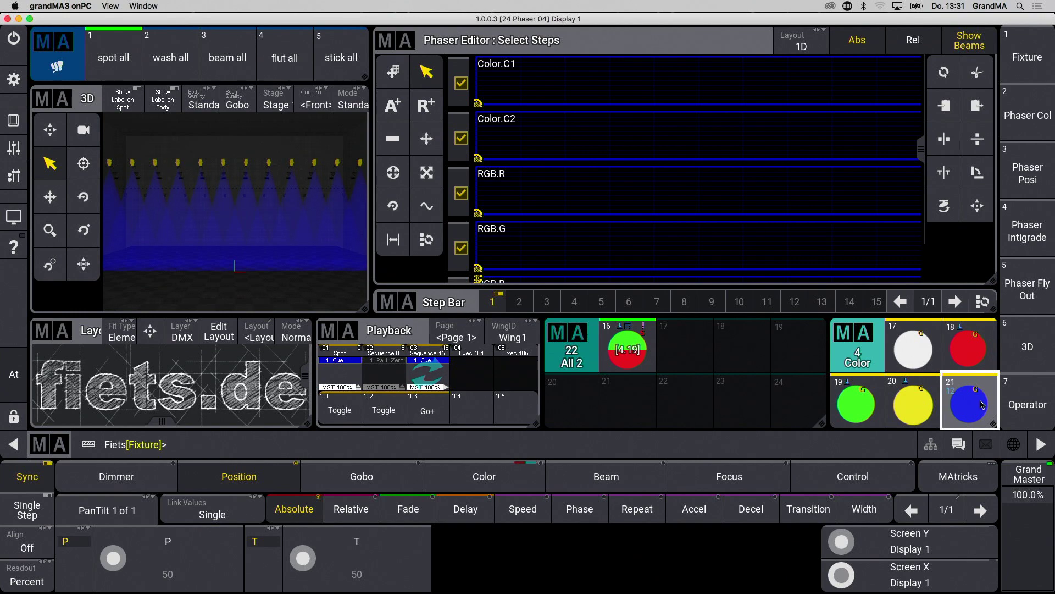
pyautogui.hotkey('ctrl', 'Up')
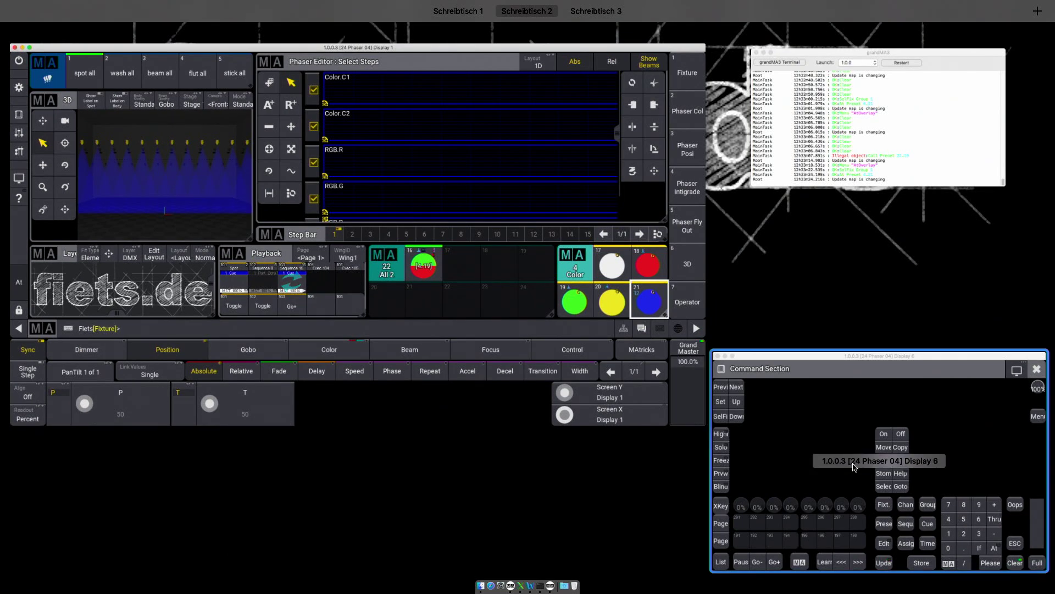
pyautogui.click(743, 549)
pyautogui.click(723, 559)
pyautogui.click(803, 75)
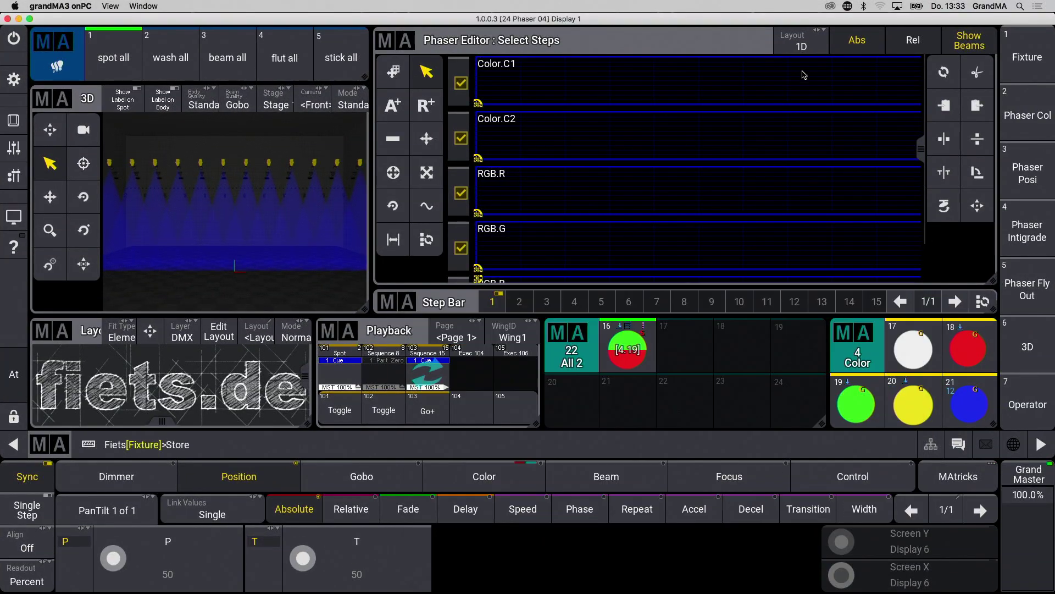
pyautogui.click(843, 378)
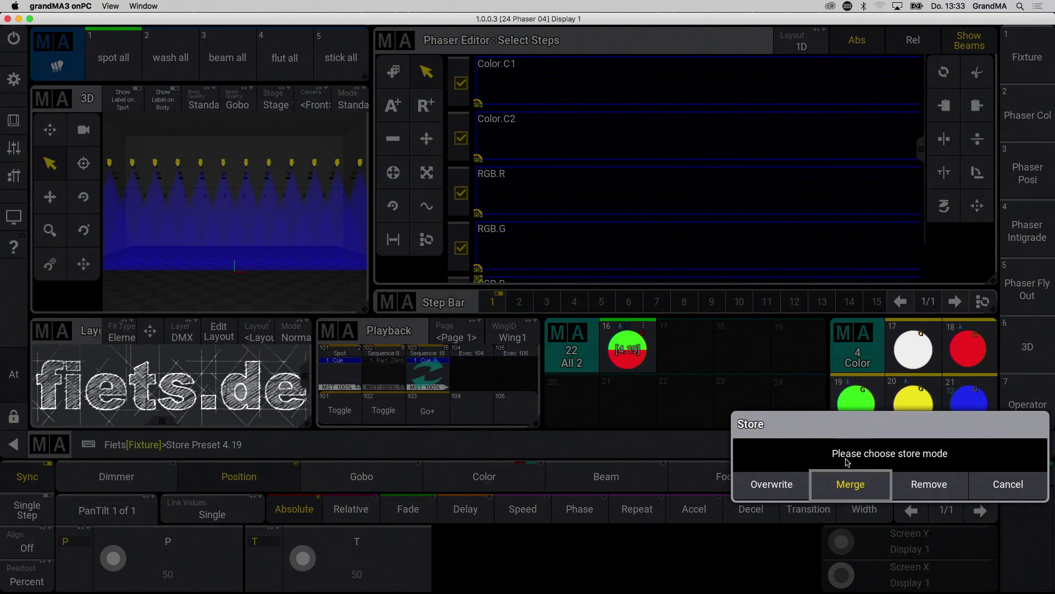
pyautogui.click(853, 548)
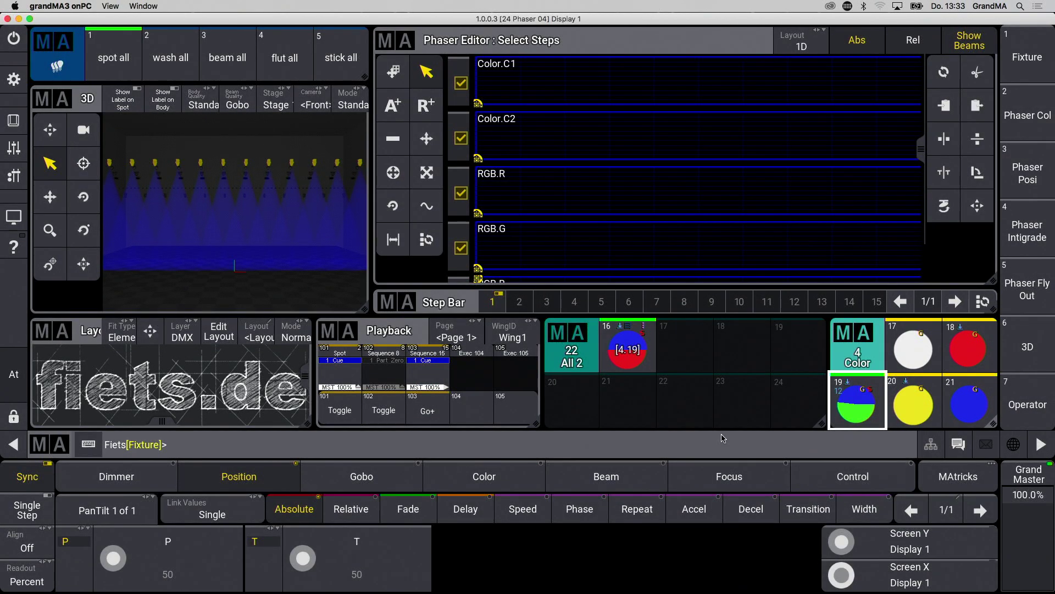
# Clear the programmer and switch off the sequence on executor 103
pyautogui.click(14, 373)
pyautogui.click(91, 405)
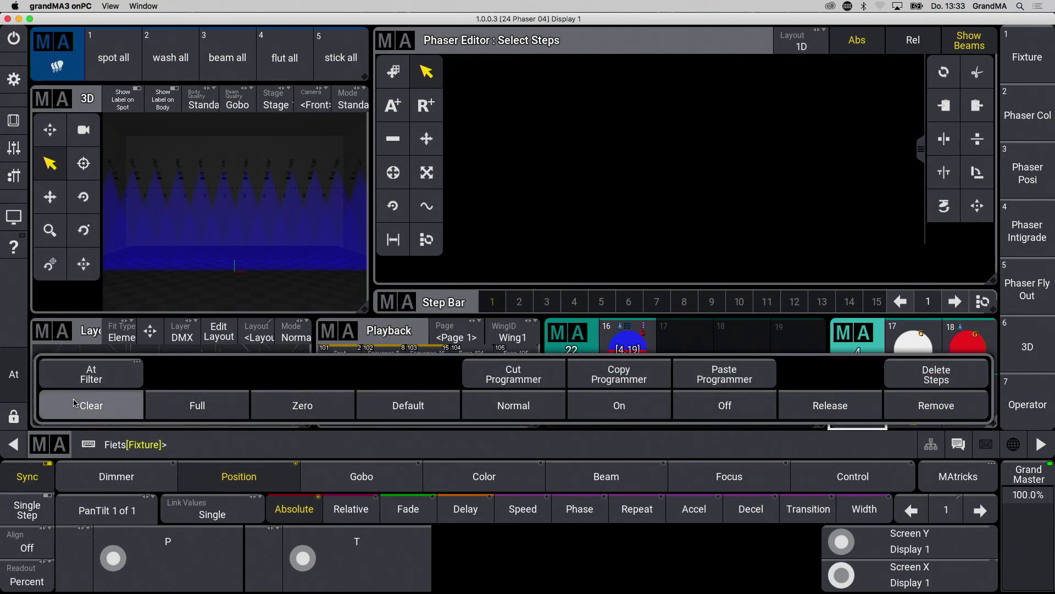
pyautogui.click(696, 342)
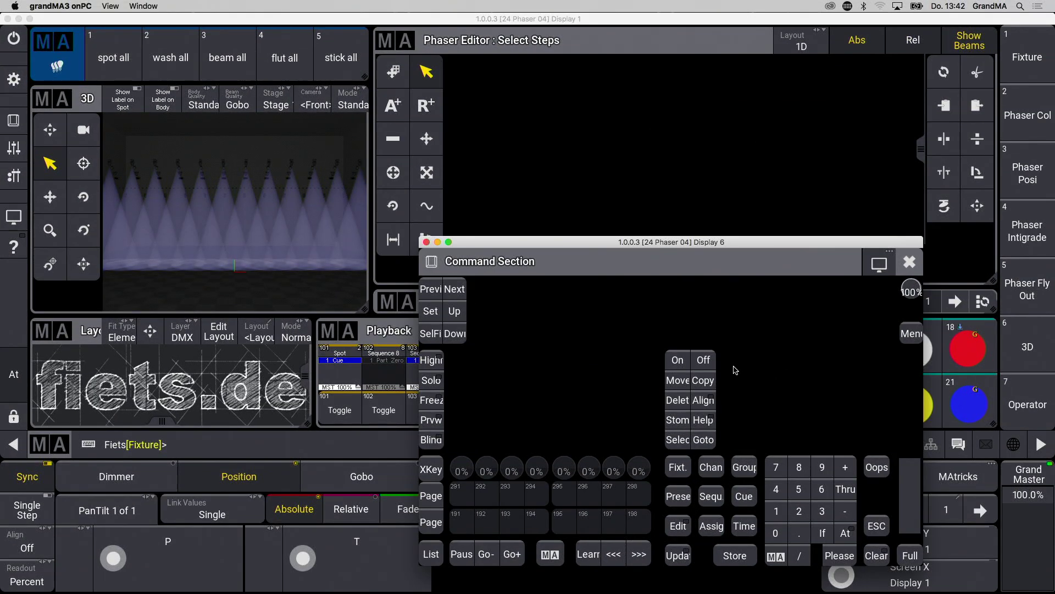
pyautogui.click(703, 360)
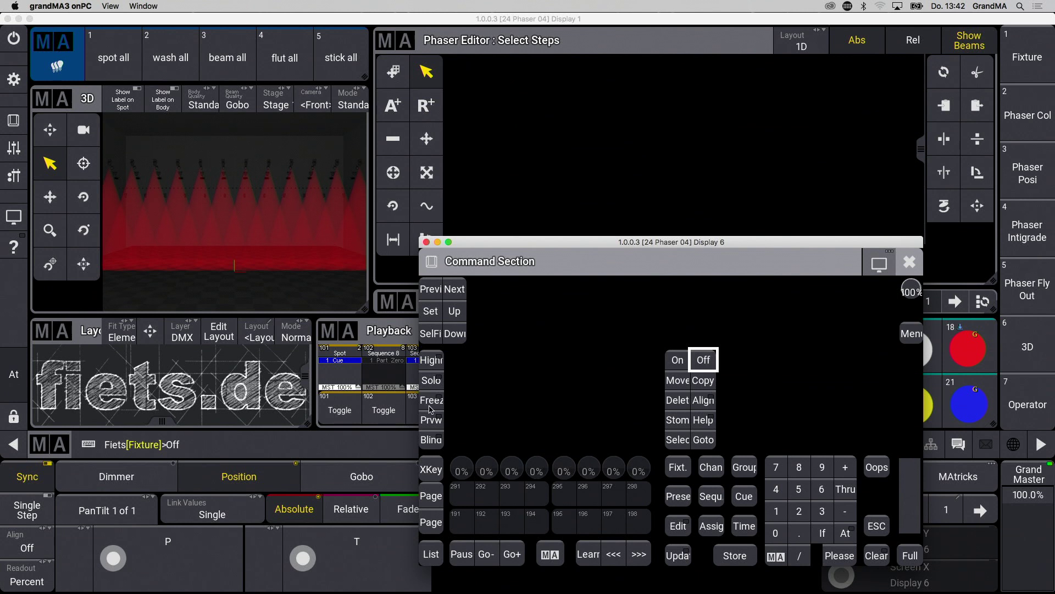
pyautogui.click(398, 407)
pyautogui.click(423, 409)
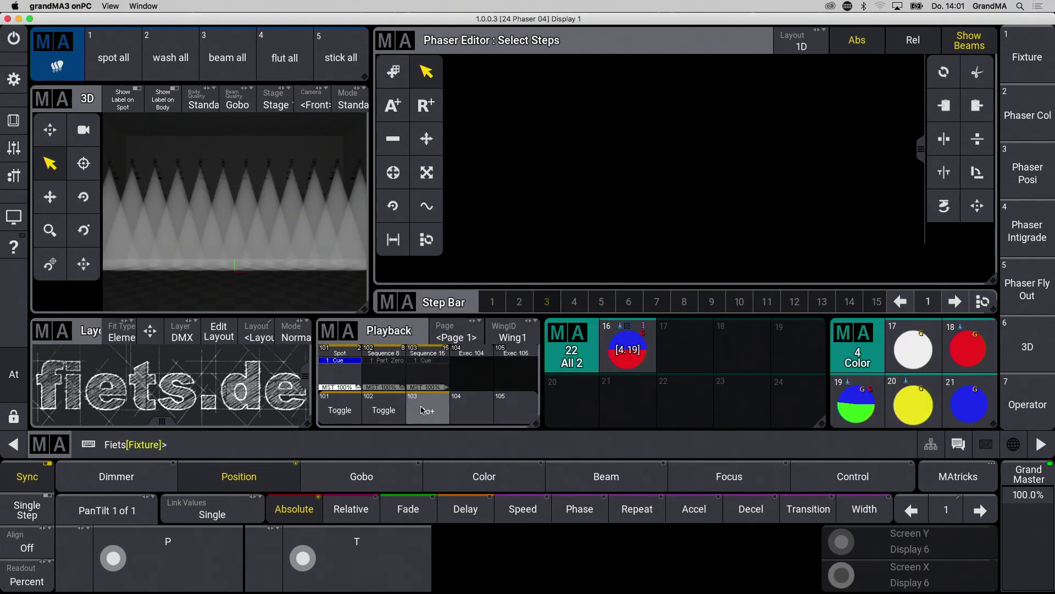
# Select all spots and apply the integrated phaser preset 16 from the All 2 pool
pyautogui.click(114, 55)
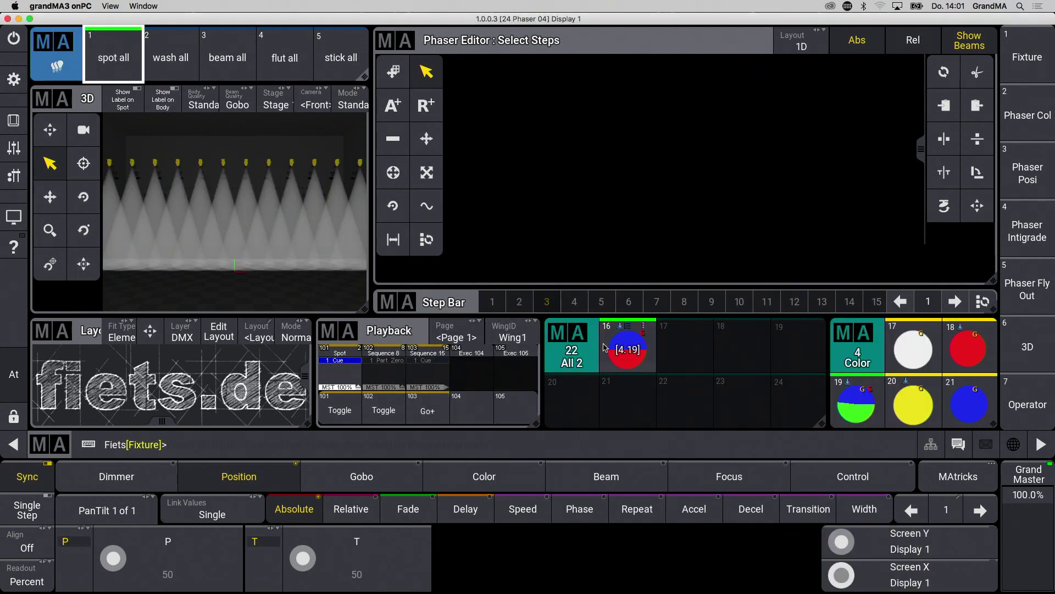
pyautogui.click(628, 354)
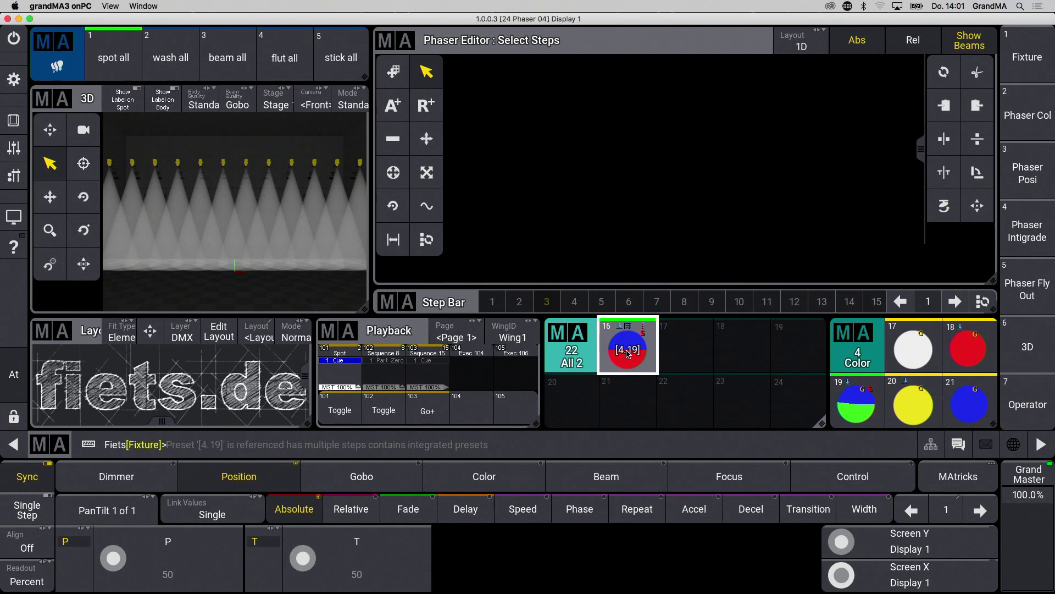
pyautogui.click(628, 354)
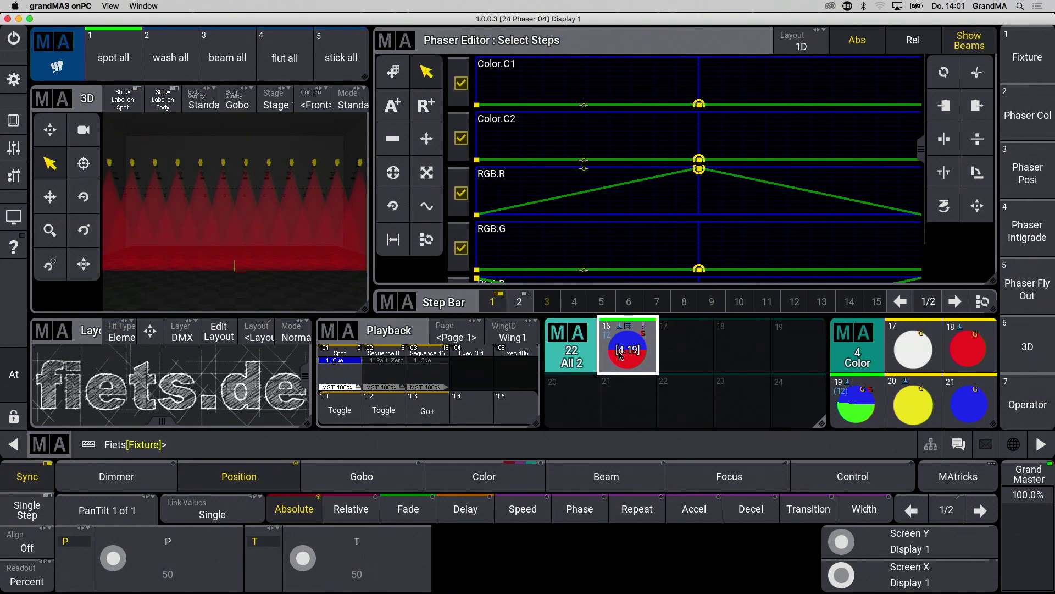
# Advance to step 3 and integrate the yellow colour preset 20 into it
pyautogui.click(955, 302)
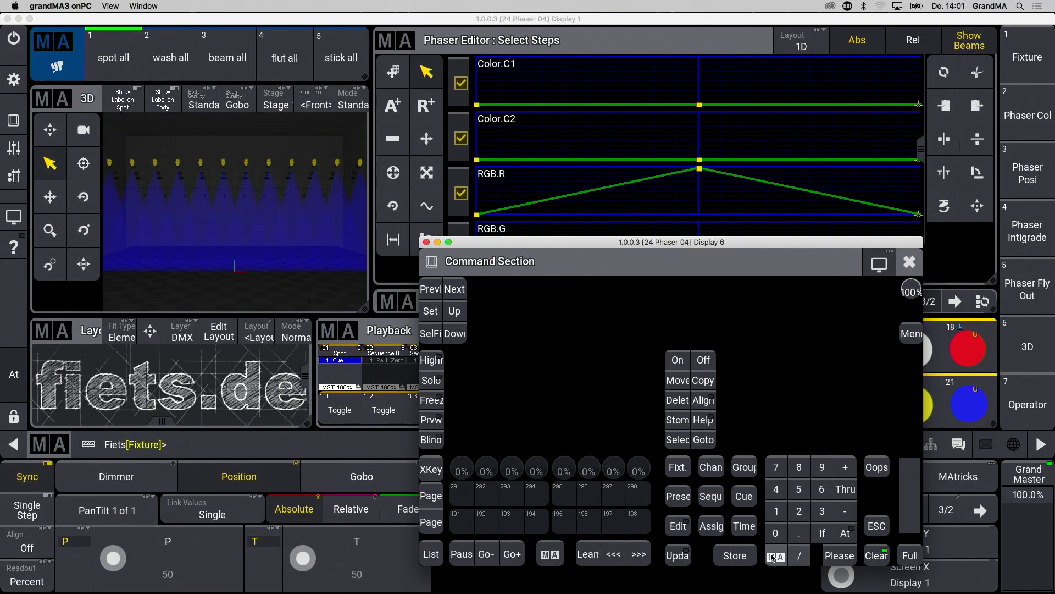
pyautogui.click(773, 558)
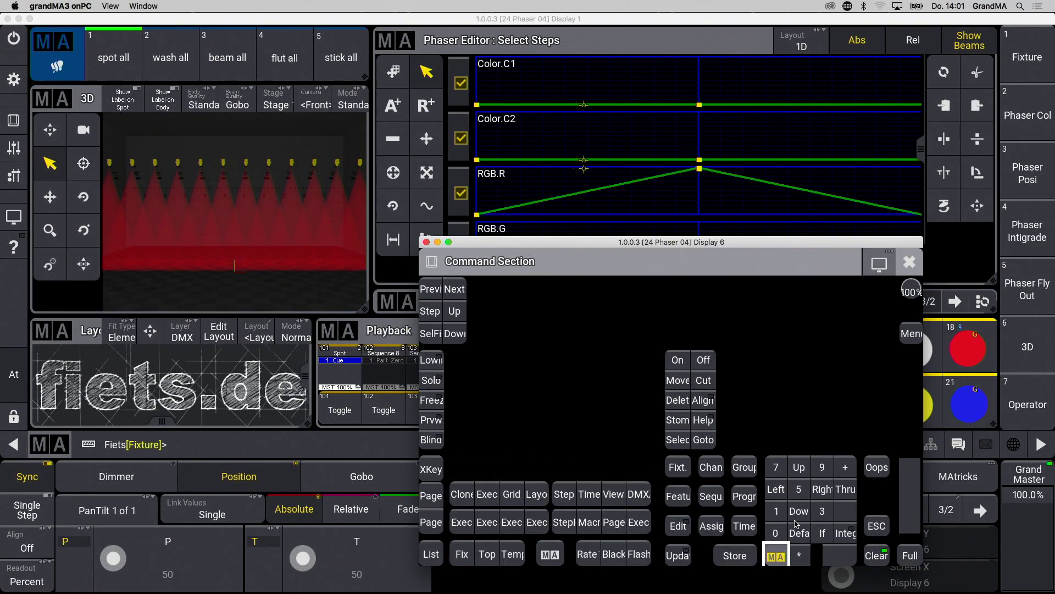
pyautogui.click(842, 534)
pyautogui.click(928, 416)
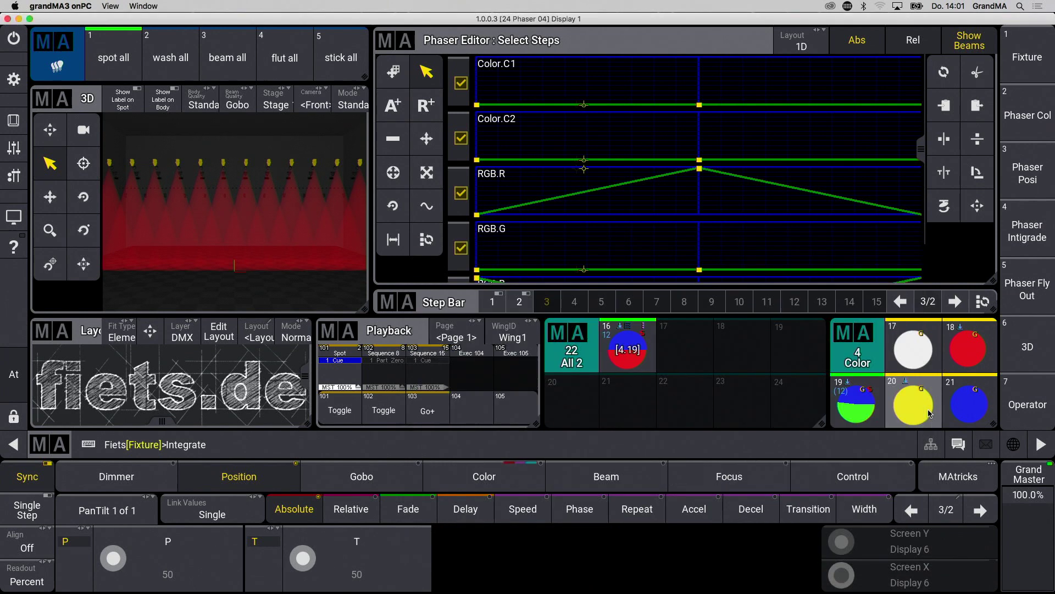
pyautogui.click(924, 413)
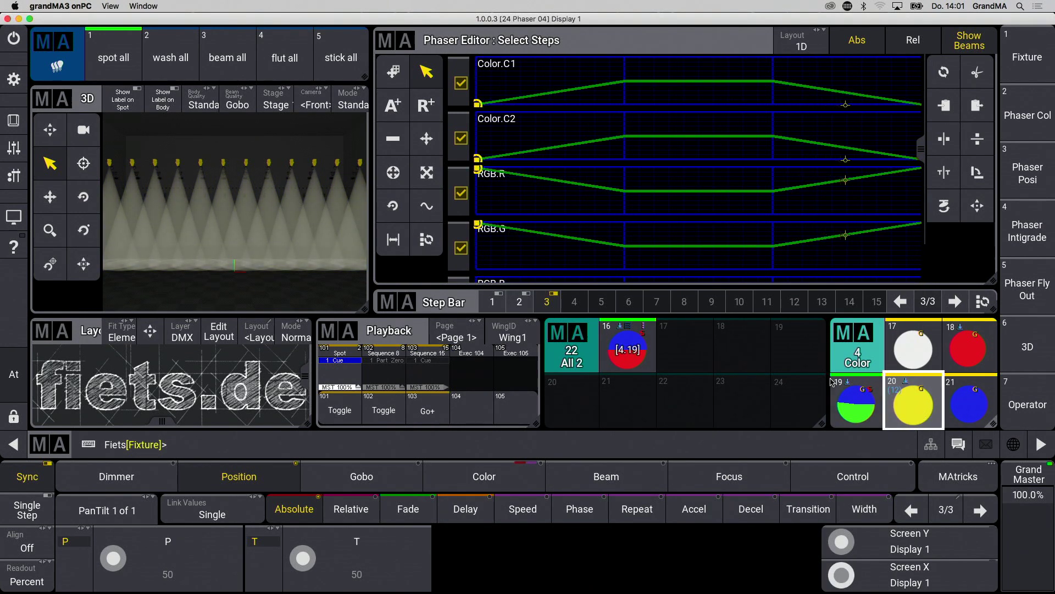
# Set step 3's transition to 0 percent and store the three-step phaser into preset 16 of the All 2 pool
pyautogui.click(808, 509)
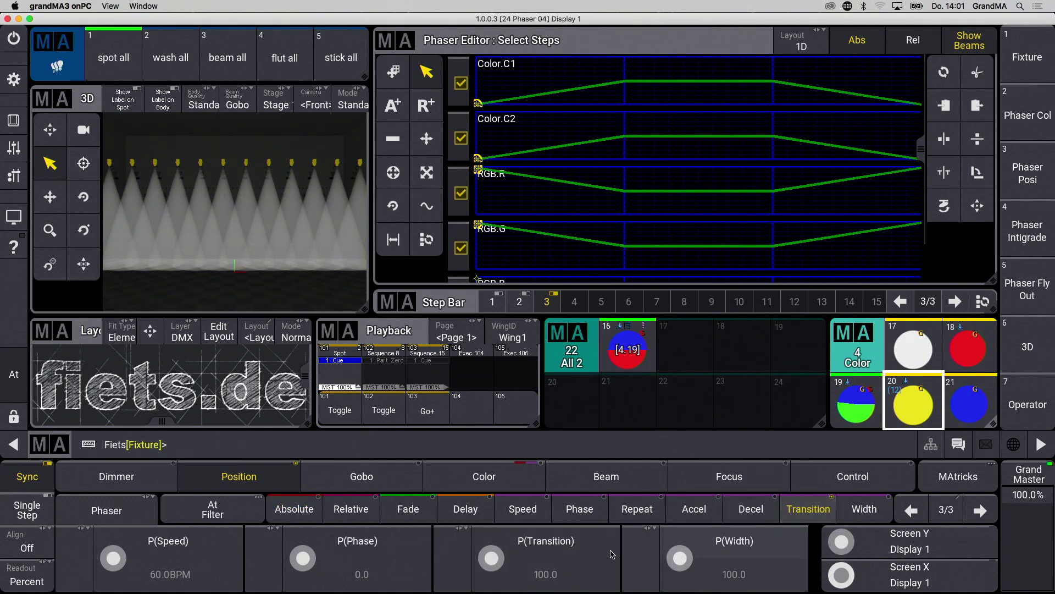
pyautogui.click(551, 544)
pyautogui.click(332, 374)
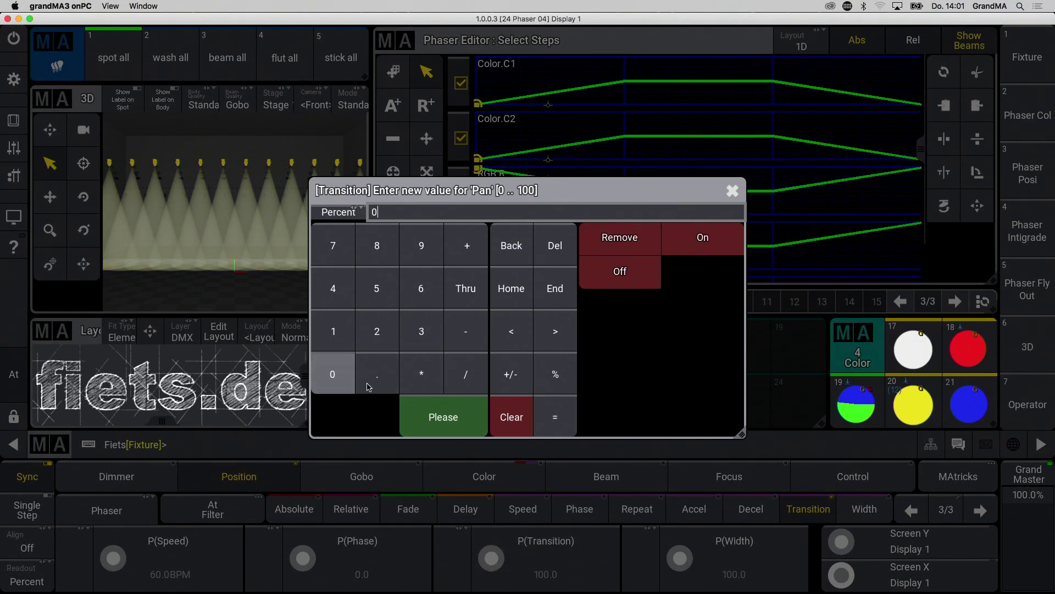
pyautogui.click(443, 417)
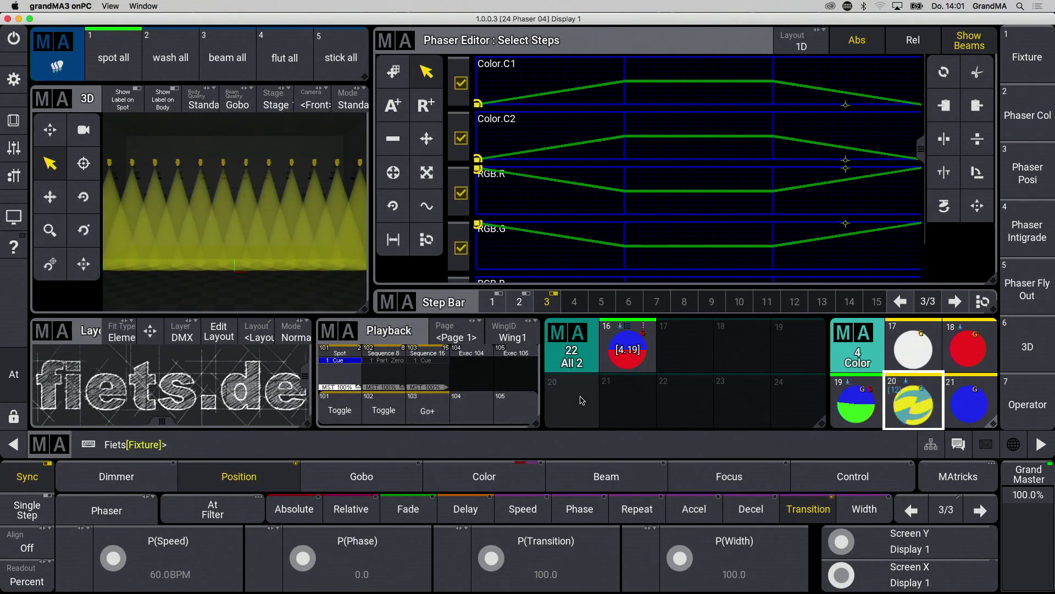
pyautogui.moveTo(609, 364); pyautogui.dragTo(578, 306)
pyautogui.click(511, 336)
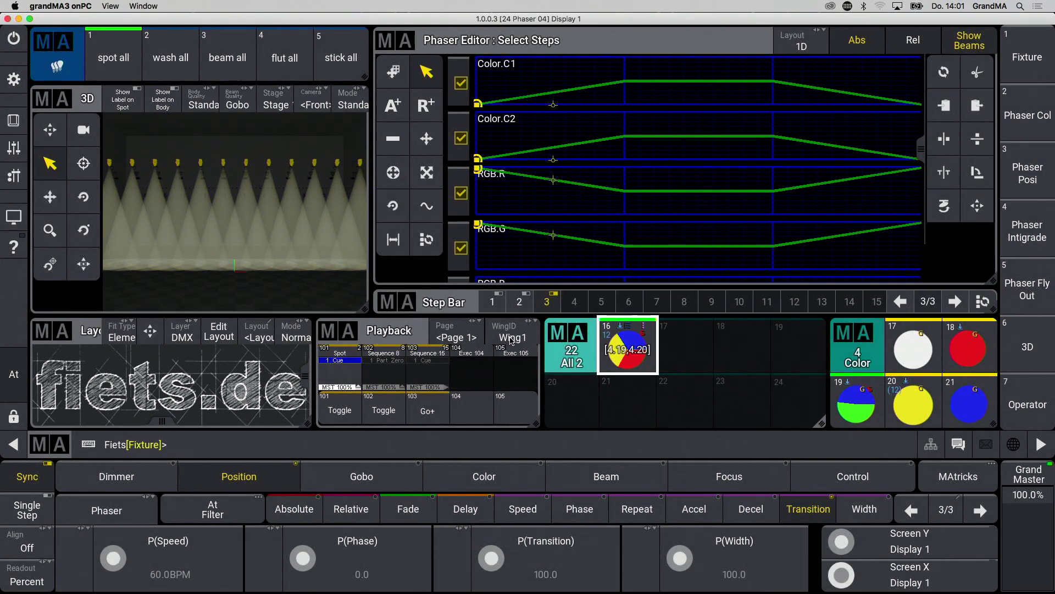
# Apply preset 16 from the All 2 pool to the selected spots and clear the programmer
pyautogui.click(647, 354)
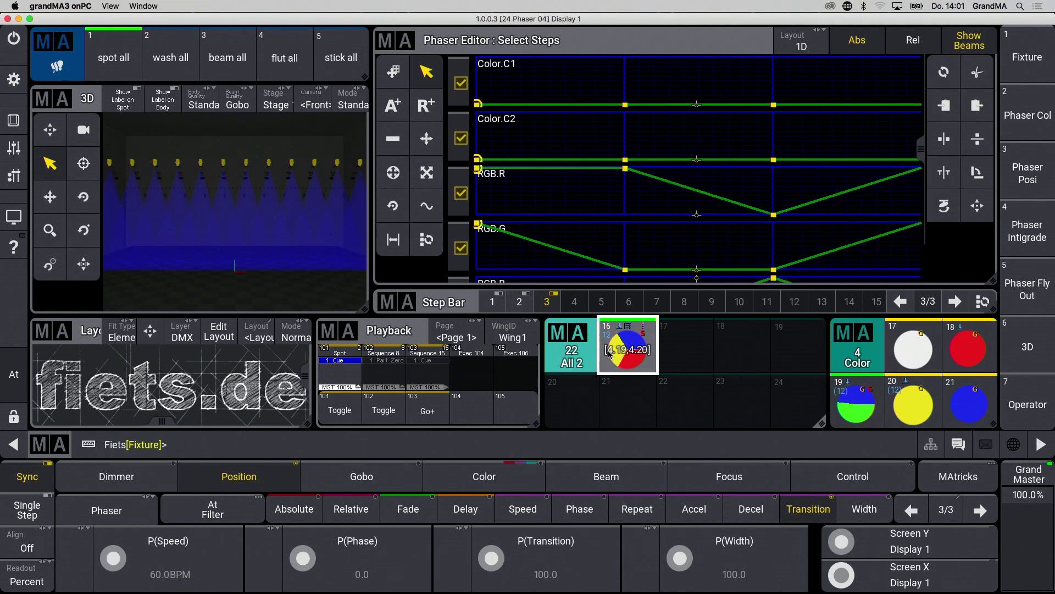
pyautogui.click(8, 380)
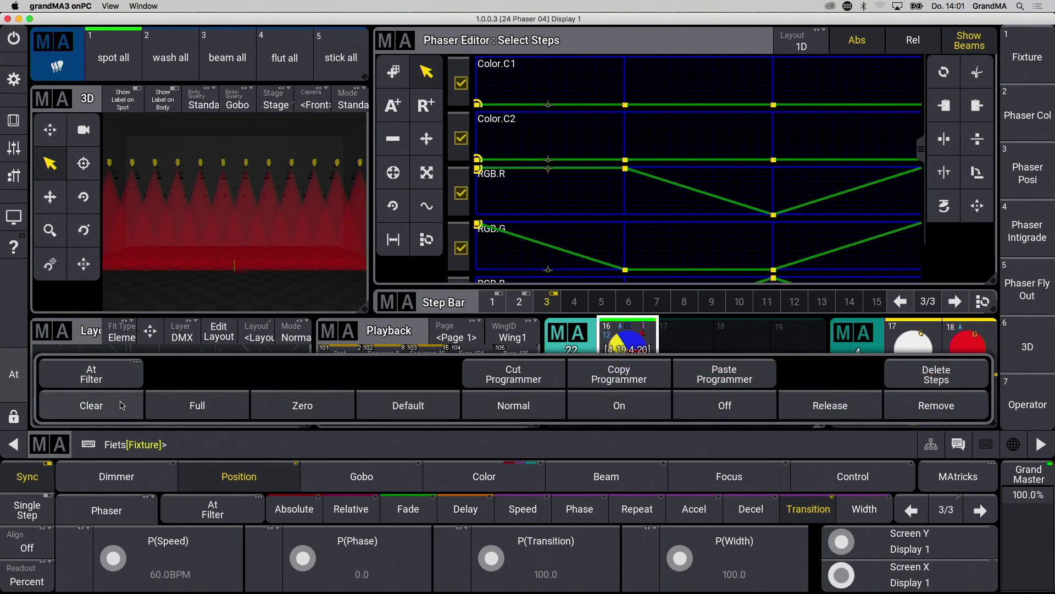
pyautogui.click(125, 411)
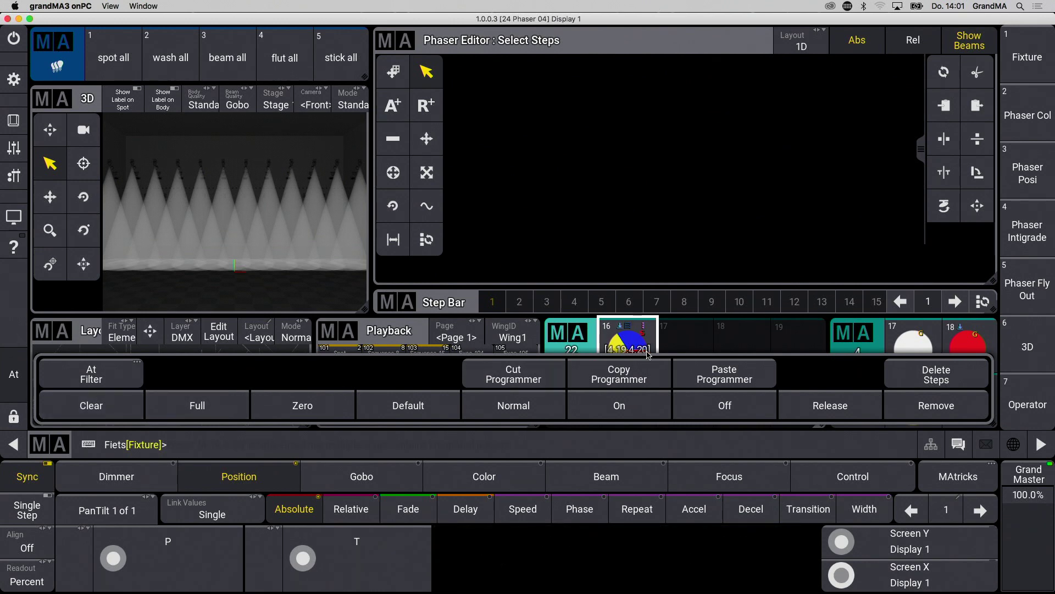
pyautogui.click(682, 342)
# Start the sequence on executor 103 and stomp the Color feature group of all spots
pyautogui.click(428, 410)
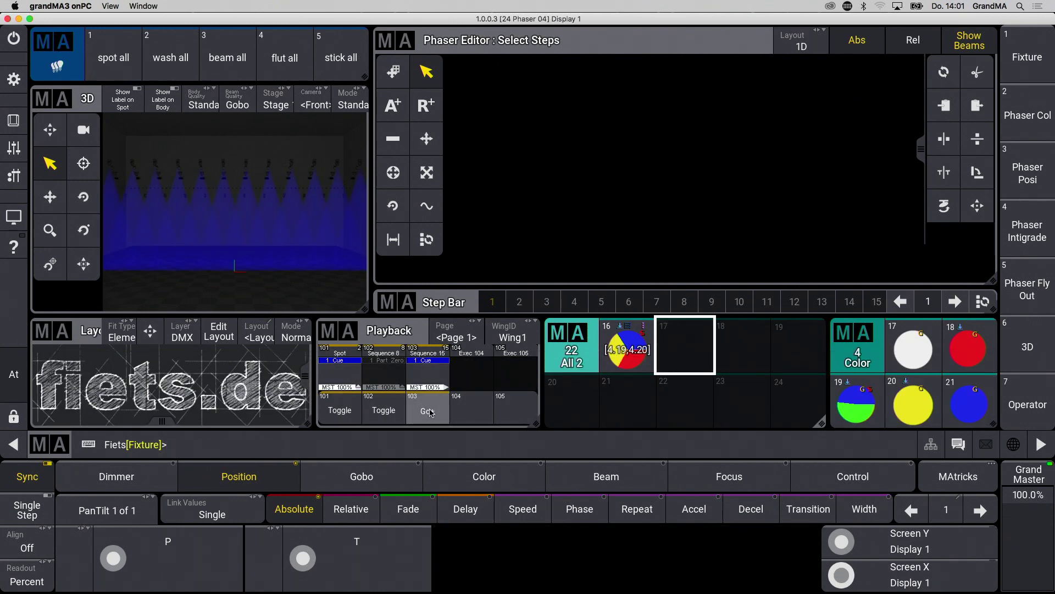
pyautogui.click(113, 58)
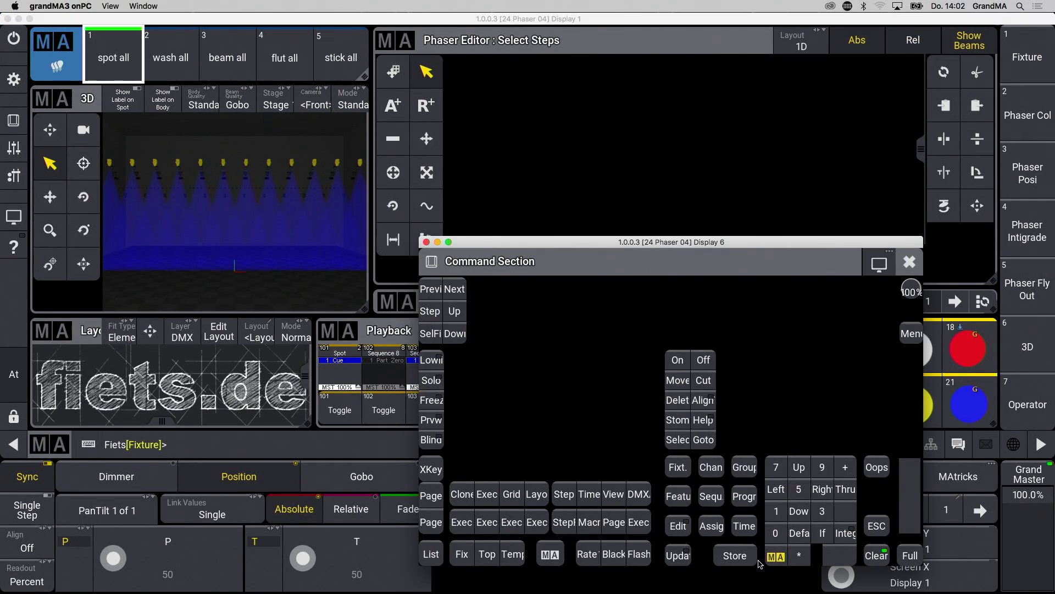
pyautogui.click(681, 422)
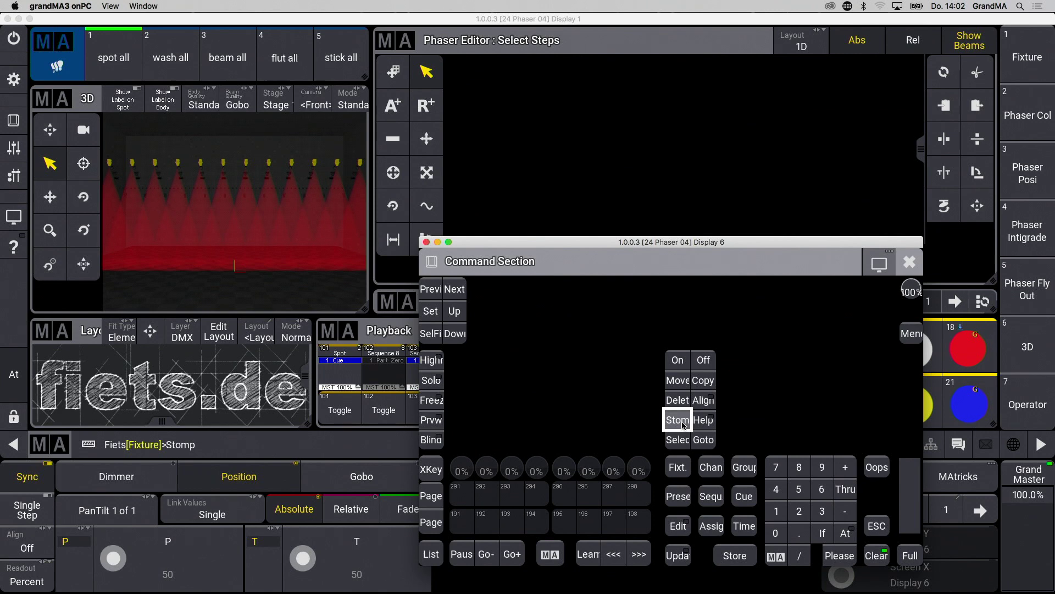
pyautogui.click(395, 433)
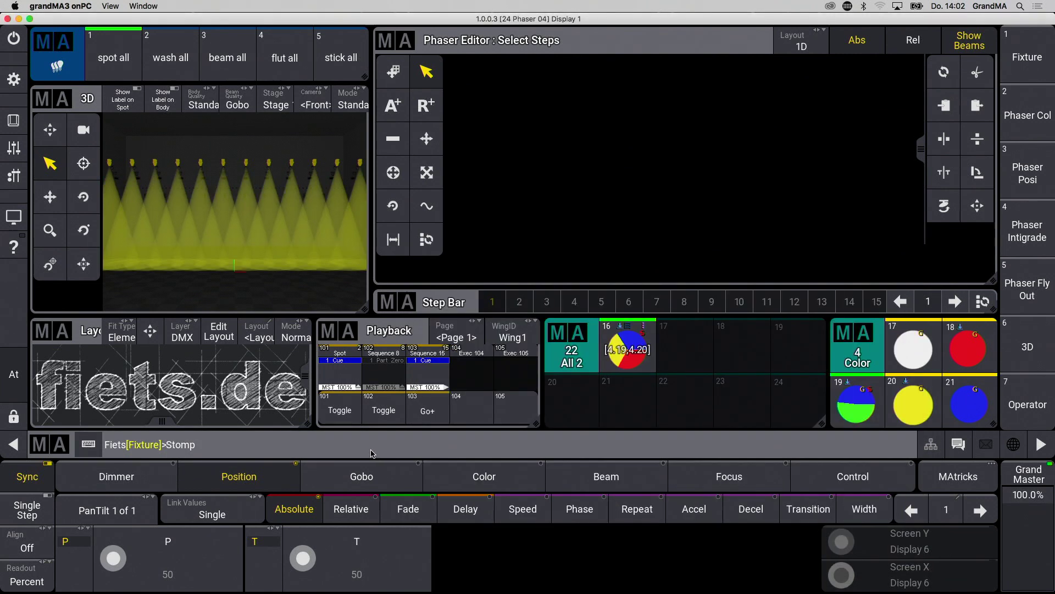
pyautogui.click(440, 484)
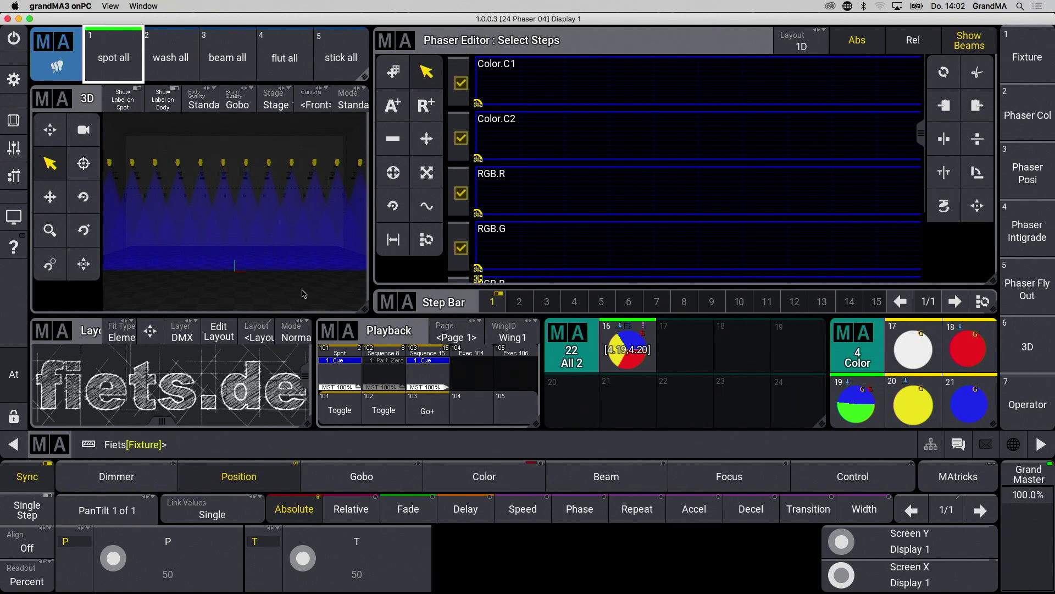
# Clear the stomped colour values from the programmer
pyautogui.click(14, 374)
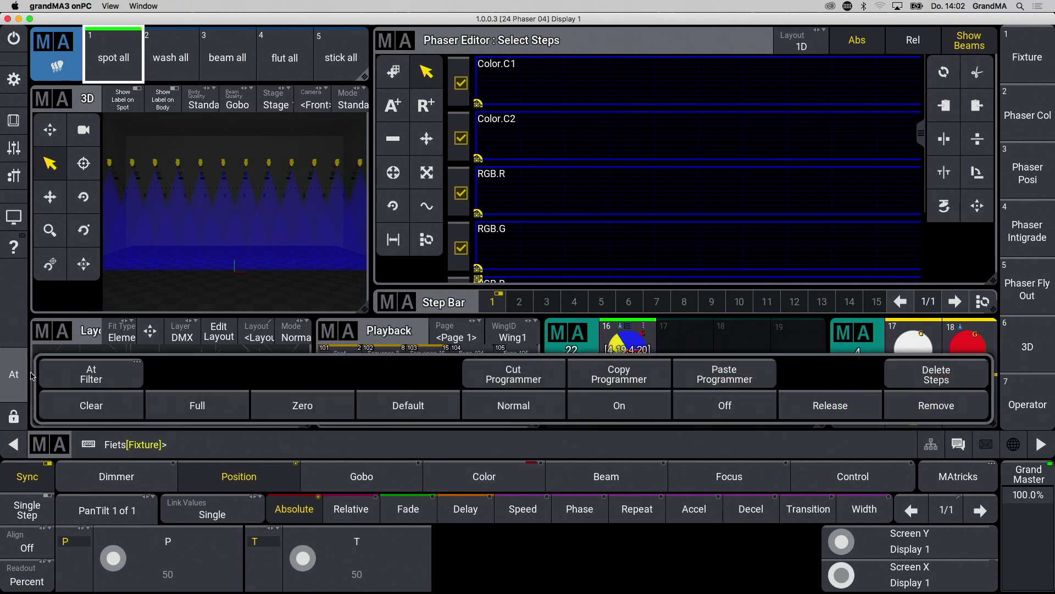
pyautogui.click(101, 407)
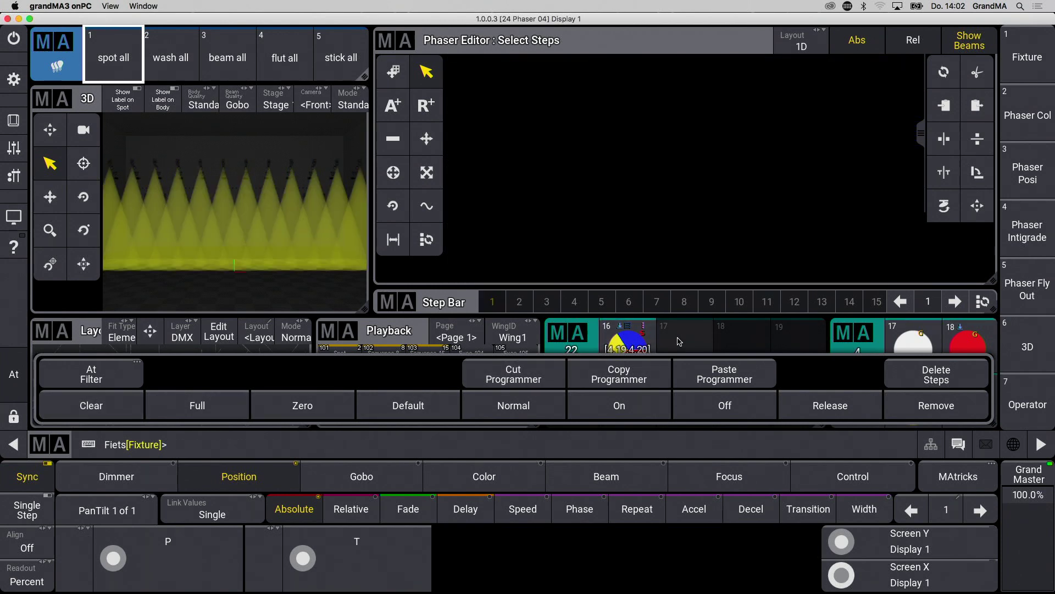
pyautogui.click(712, 345)
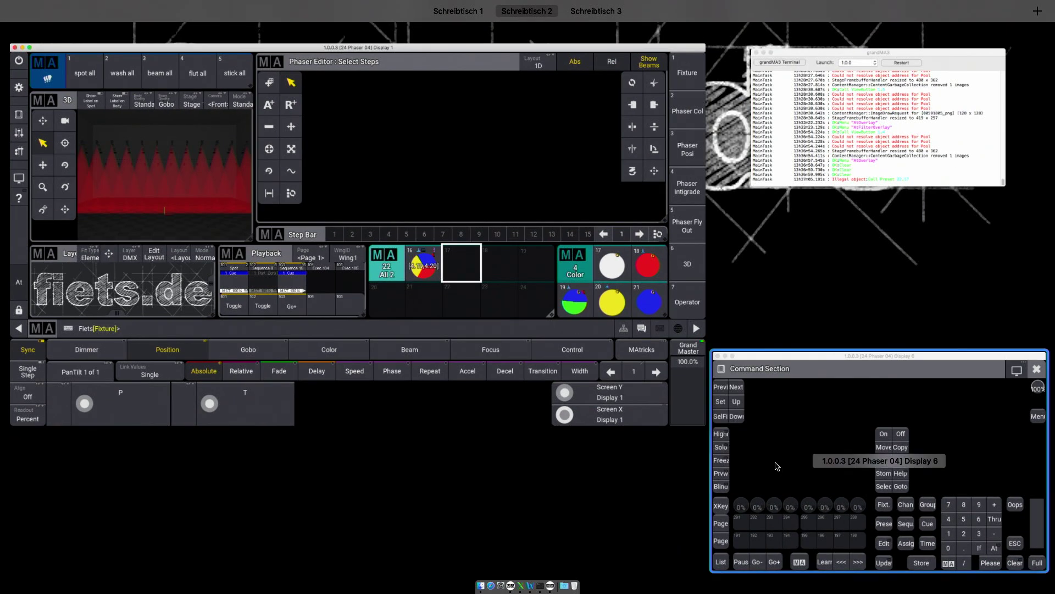
# Switch off the sequence on executor 103 and open the Phaser Fly Out view
pyautogui.moveTo(825, 365); pyautogui.dragTo(544, 242)
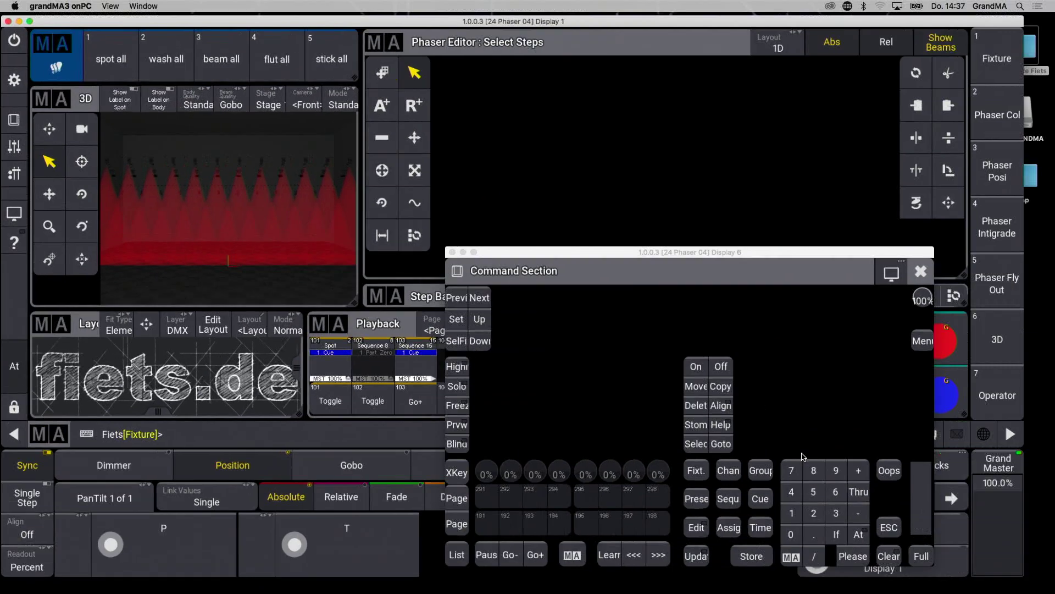
pyautogui.click(878, 471)
pyautogui.click(693, 363)
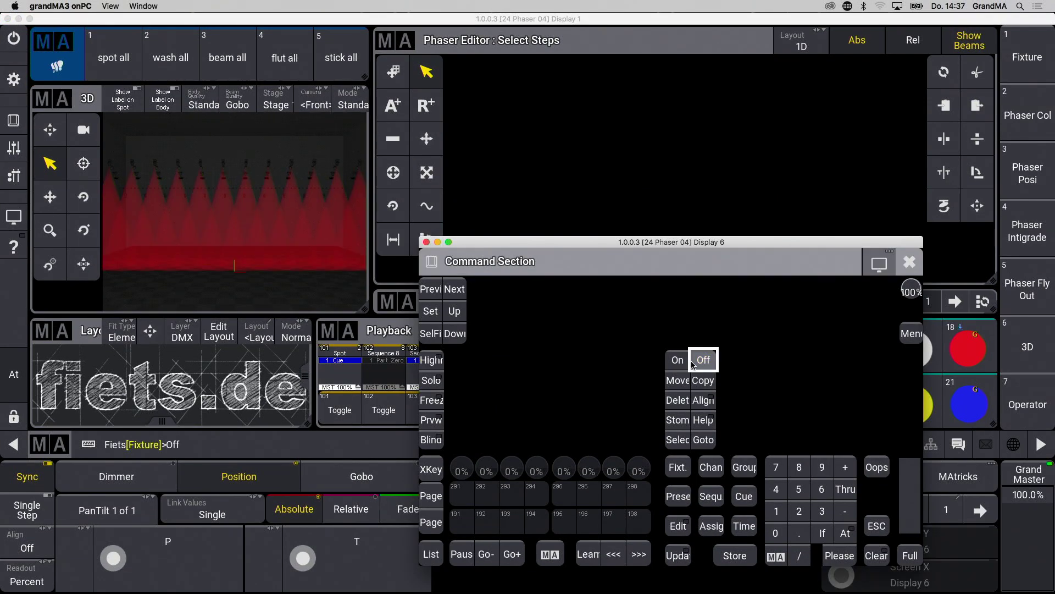
pyautogui.click(393, 413)
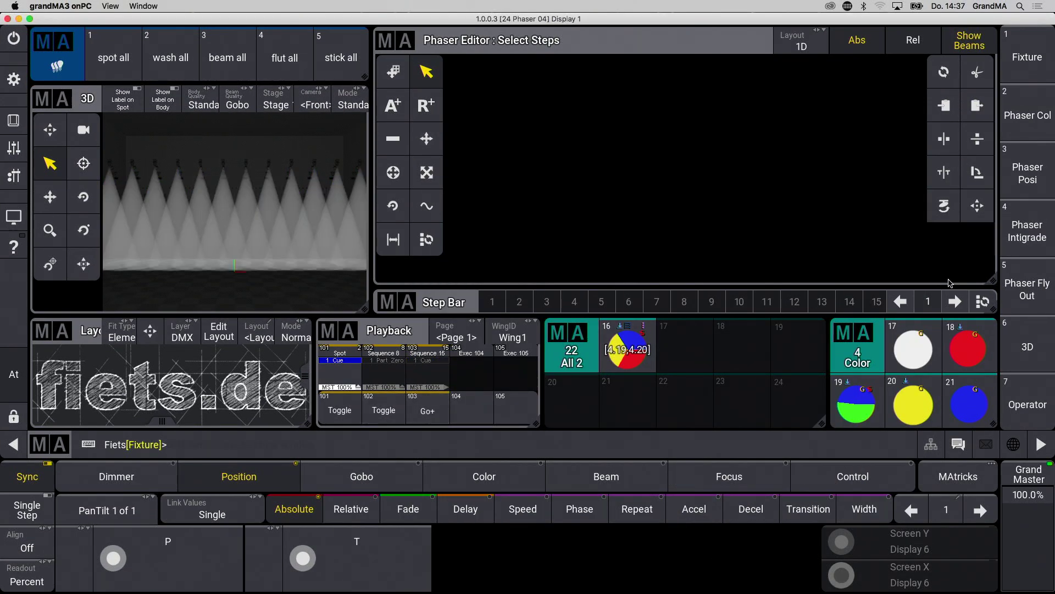
pyautogui.click(1031, 291)
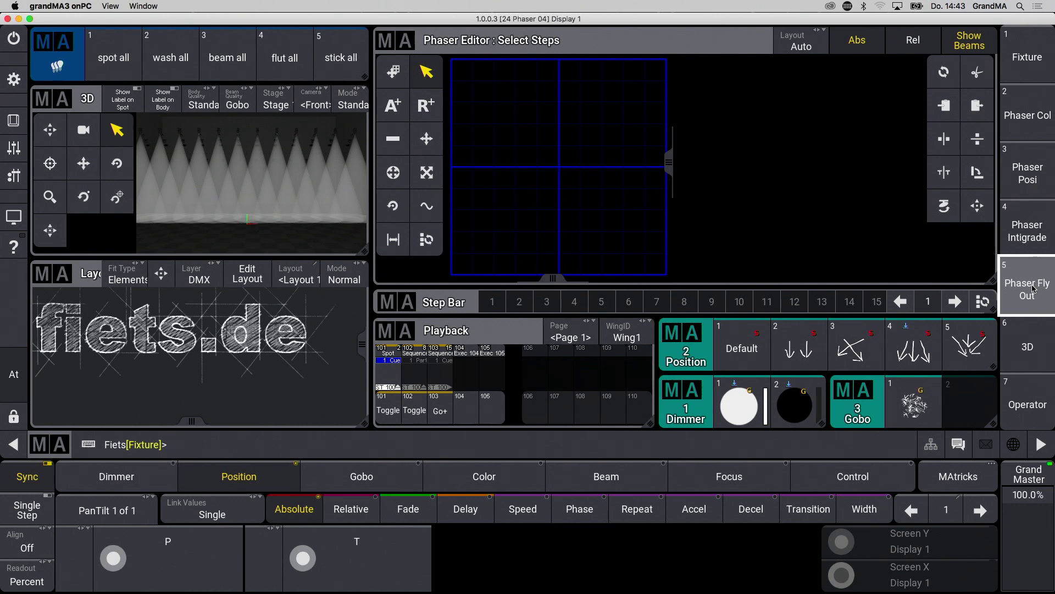
# Try position presets 2 and 4 and dimmer presets 2 and 1 on all spots, and clear the programmer
pyautogui.click(113, 57)
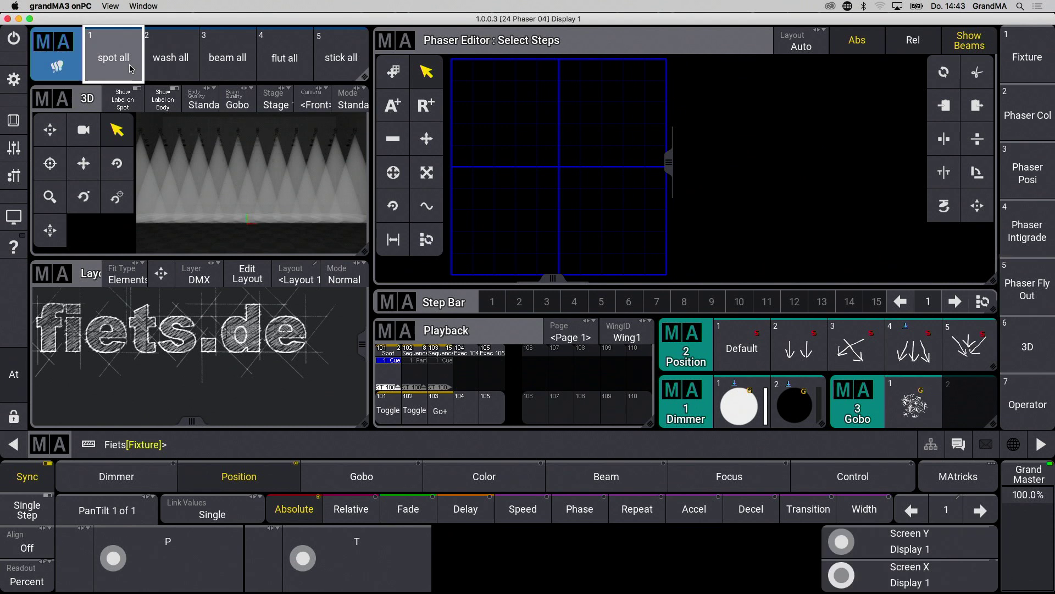
pyautogui.click(800, 347)
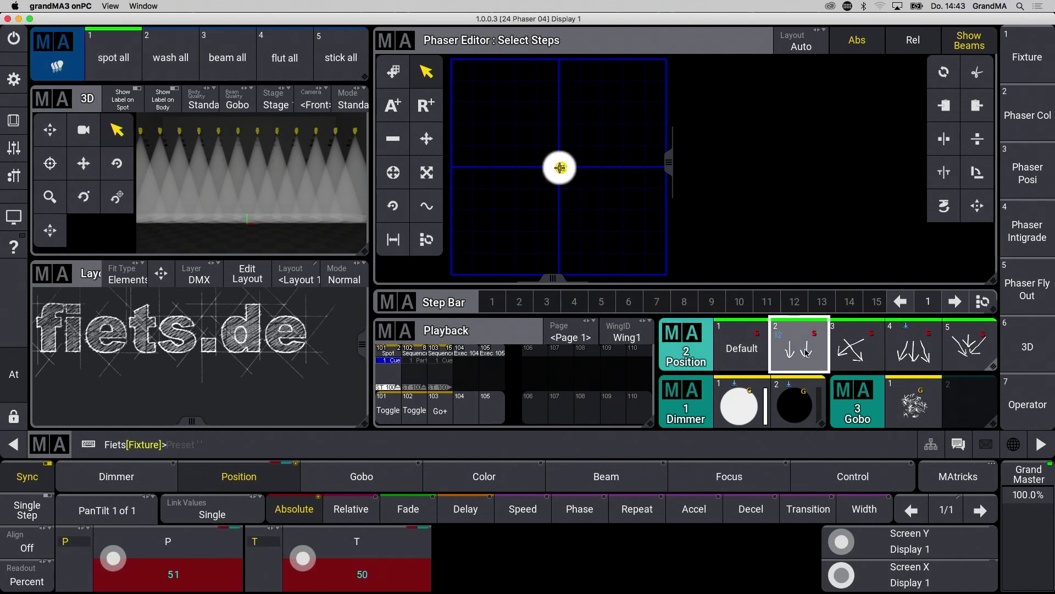
pyautogui.click(915, 357)
pyautogui.click(800, 350)
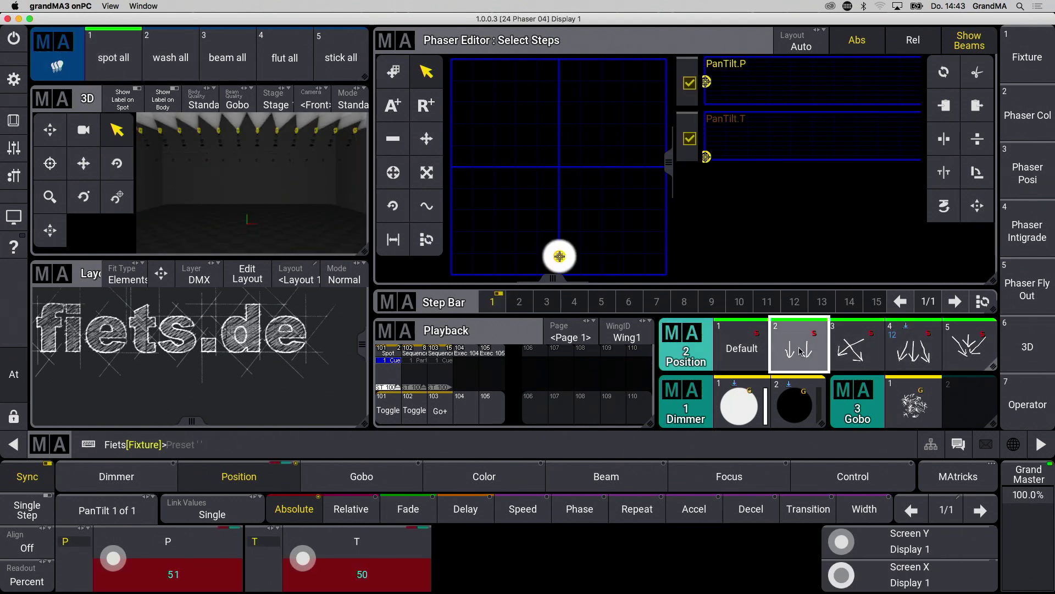
pyautogui.click(794, 405)
pyautogui.click(741, 408)
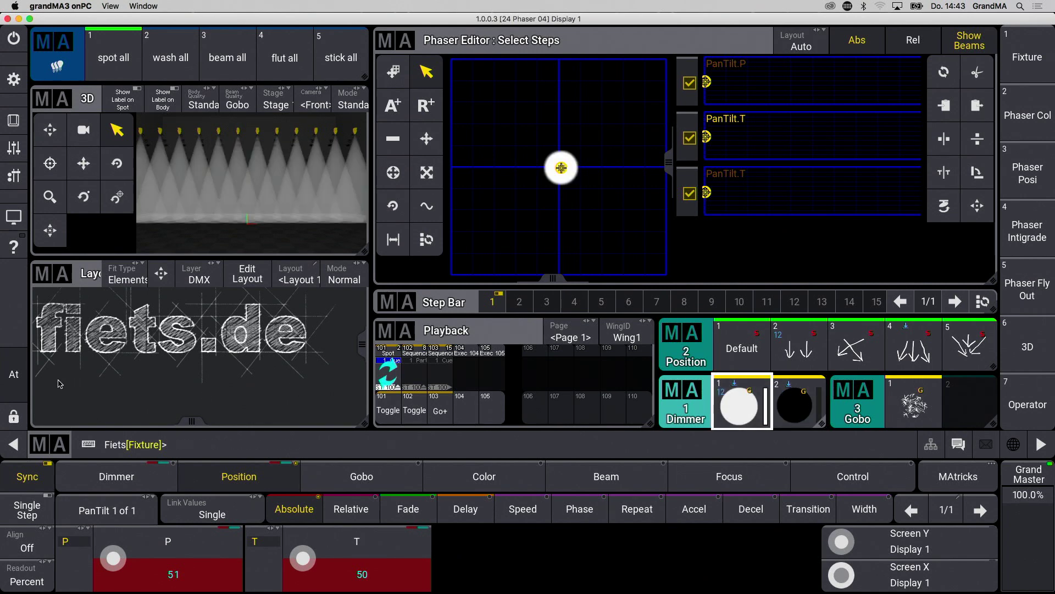
pyautogui.click(14, 374)
pyautogui.click(91, 406)
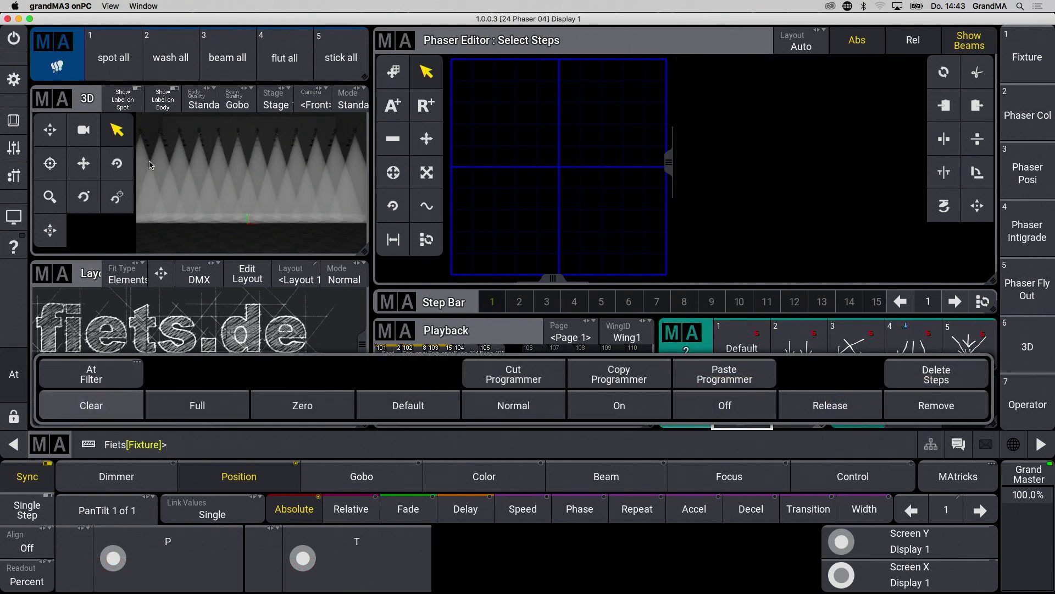
# Select all spots, apply position preset 2 and integrate dimmer preset 2 into step 1
pyautogui.click(113, 55)
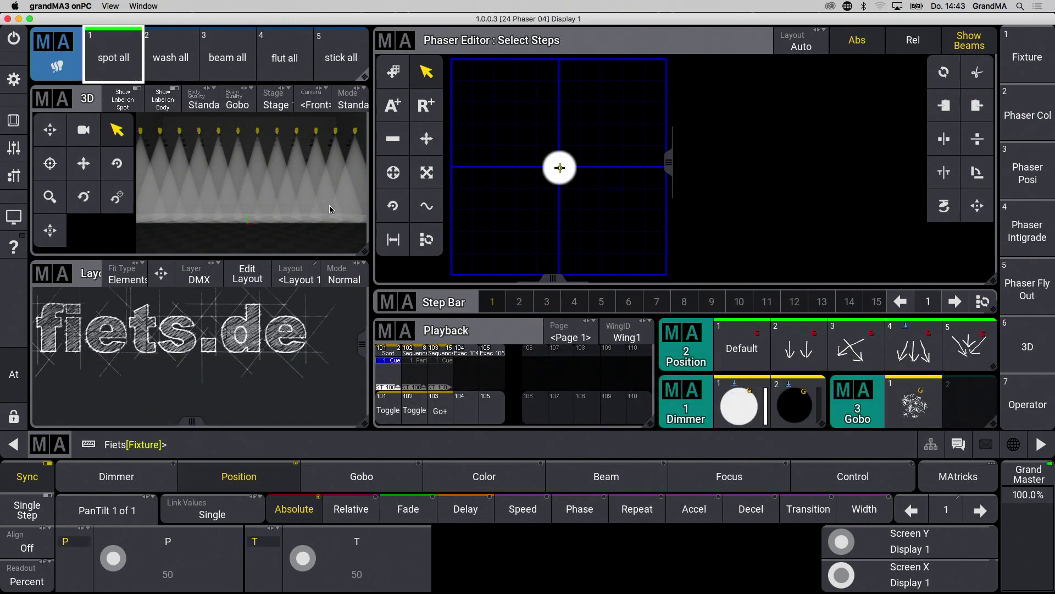
pyautogui.click(799, 346)
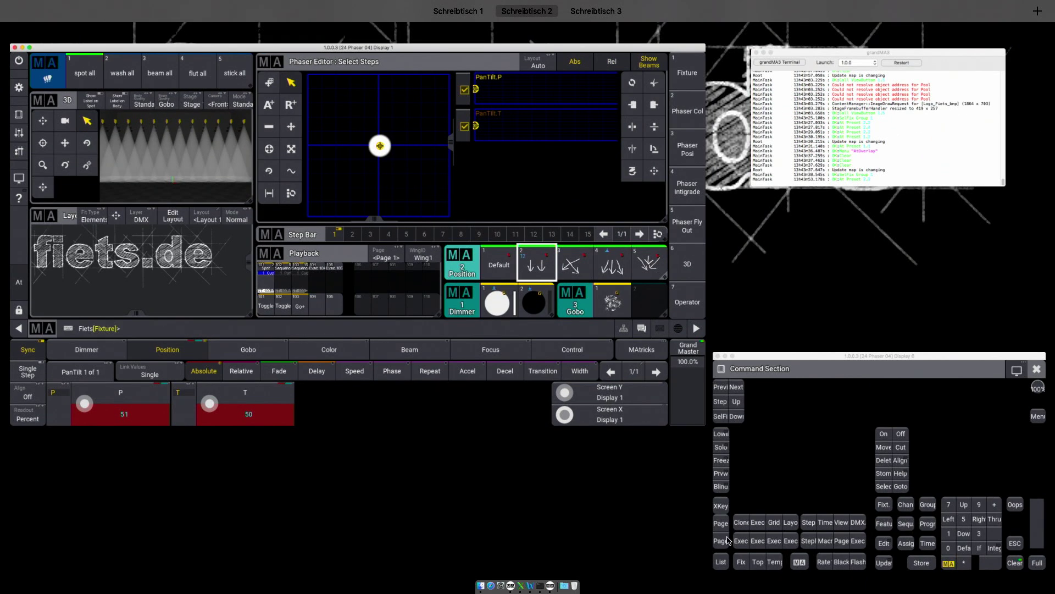
pyautogui.click(847, 533)
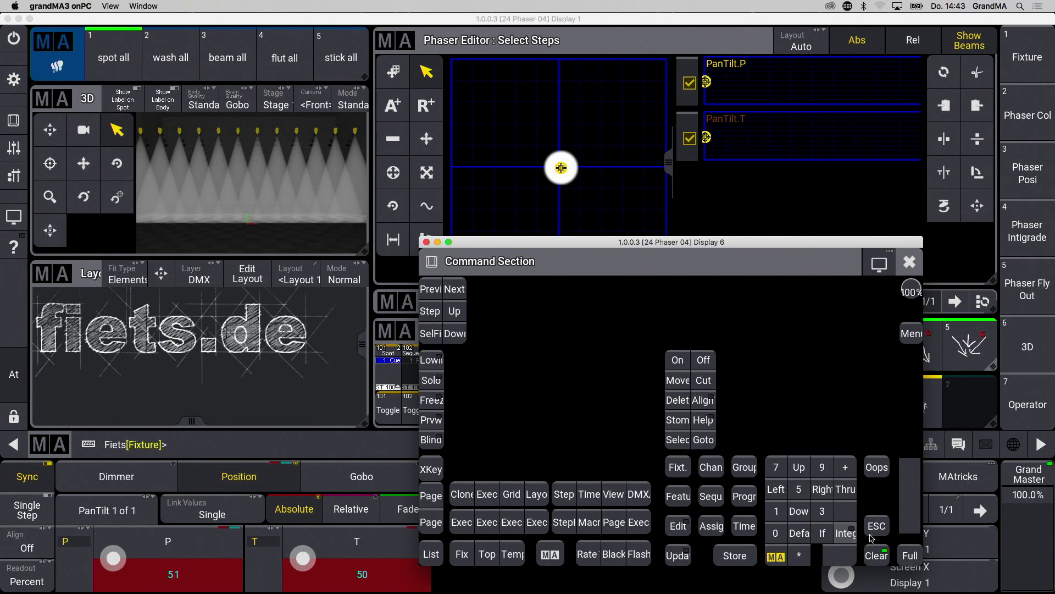
pyautogui.click(847, 533)
pyautogui.click(787, 231)
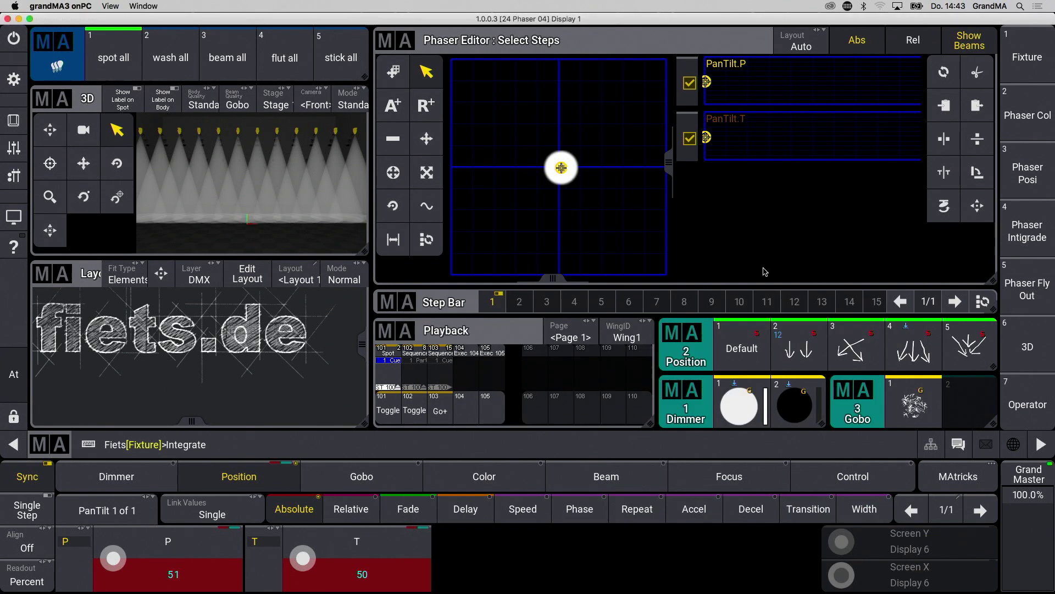
pyautogui.click(804, 412)
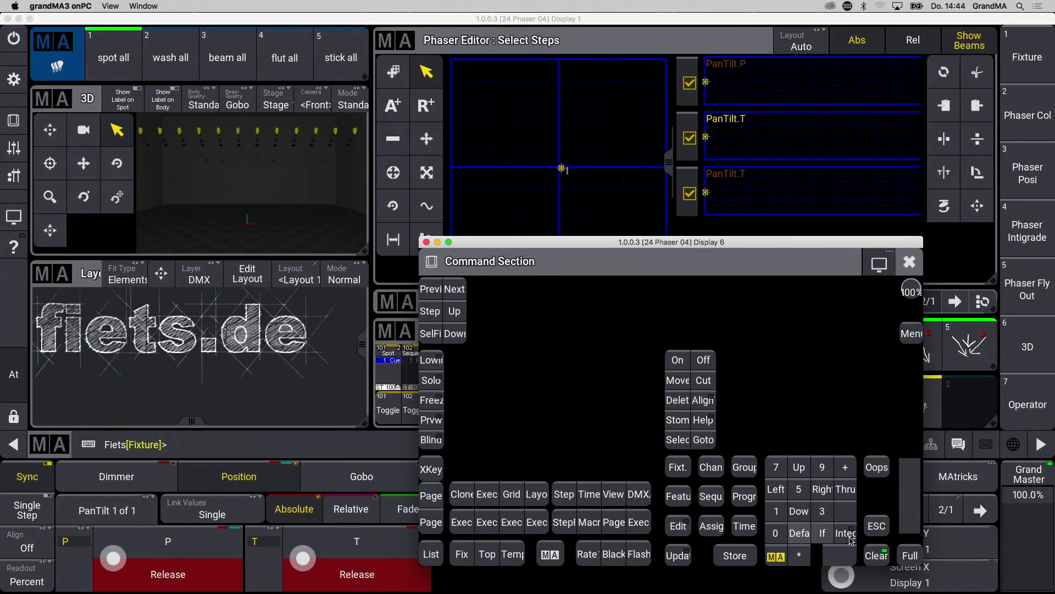
# Advance to step 2 and integrate position preset 4 and dimmer preset 1 into it
pyautogui.click(845, 532)
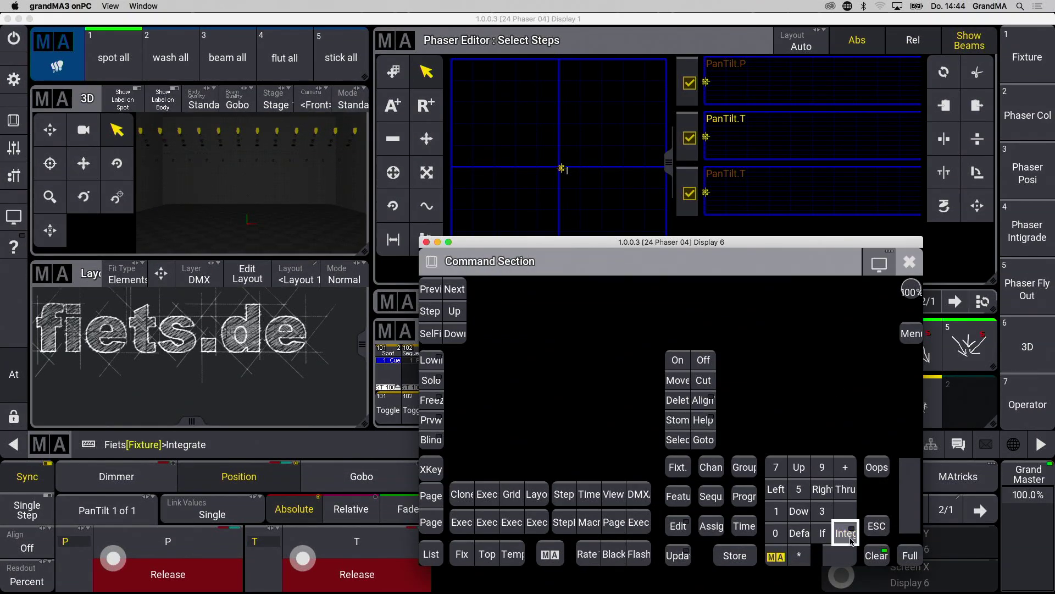
pyautogui.click(944, 250)
pyautogui.click(906, 354)
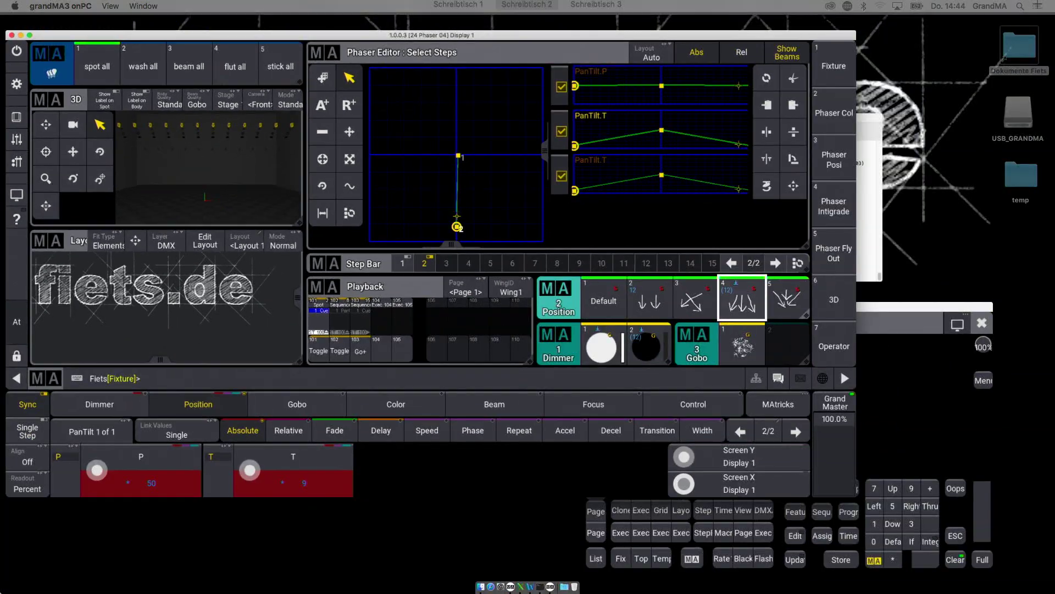
pyautogui.click(875, 511)
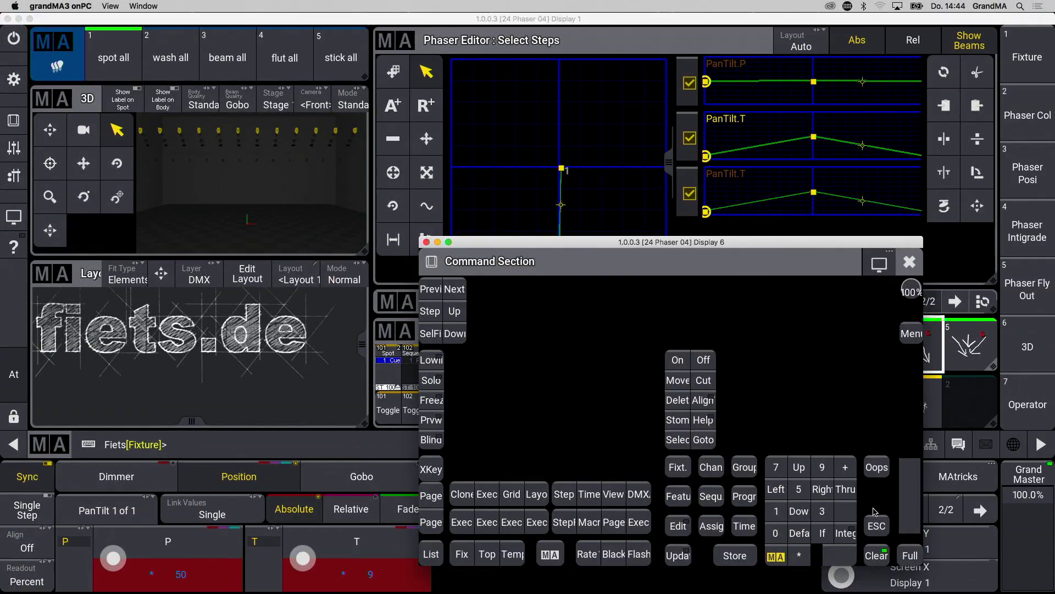
pyautogui.click(845, 533)
pyautogui.click(935, 347)
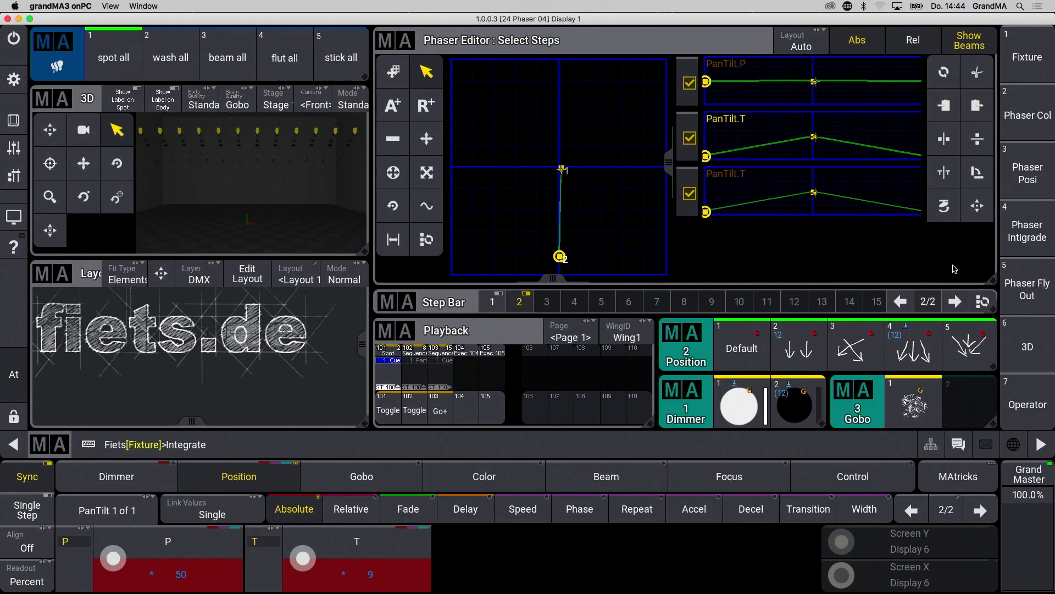
pyautogui.click(725, 409)
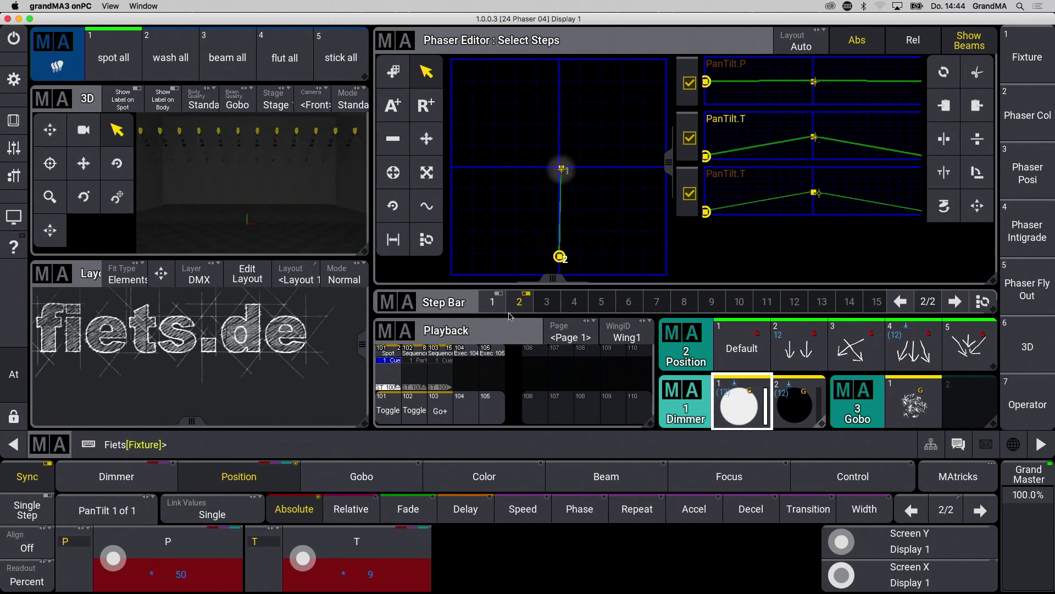
# Select steps 1 and 2 together and limit the At Filter to the Dimmer feature group with only the Phaser layer enabled
pyautogui.moveTo(492, 302); pyautogui.dragTo(511, 308)
pyautogui.click(14, 373)
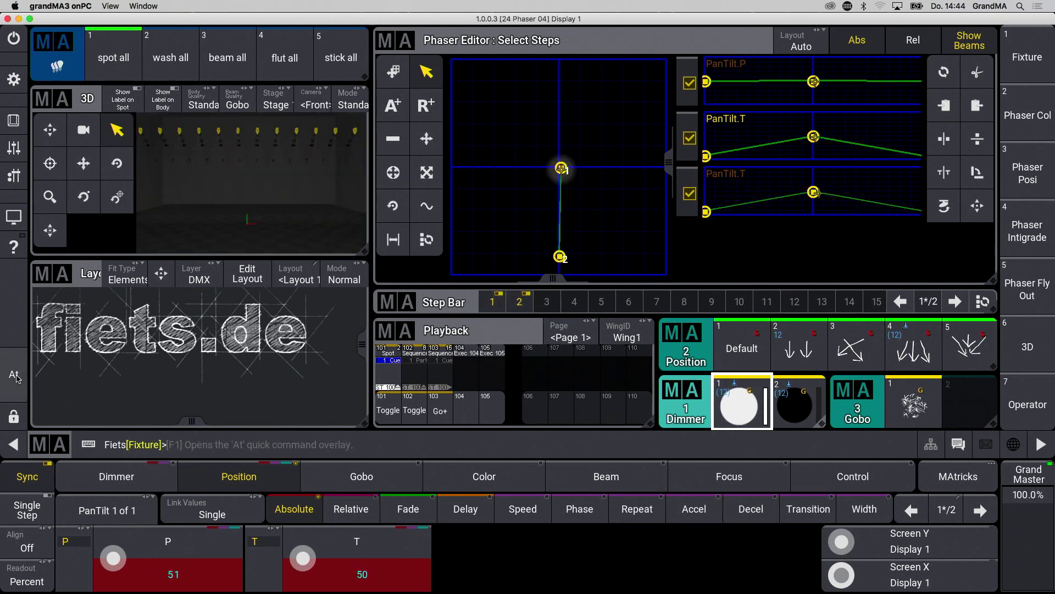
pyautogui.click(72, 378)
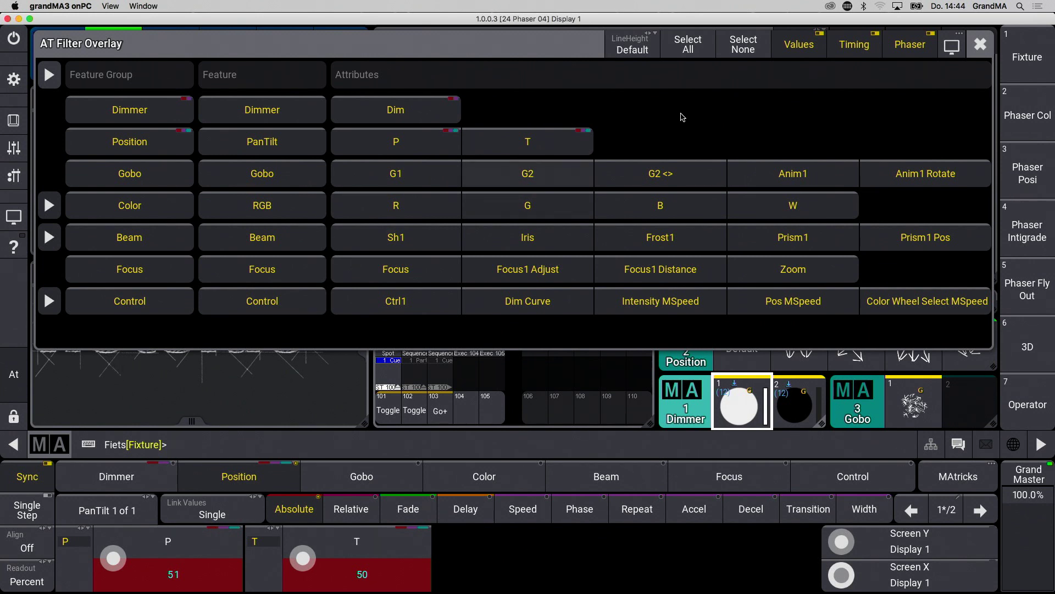
pyautogui.click(798, 48)
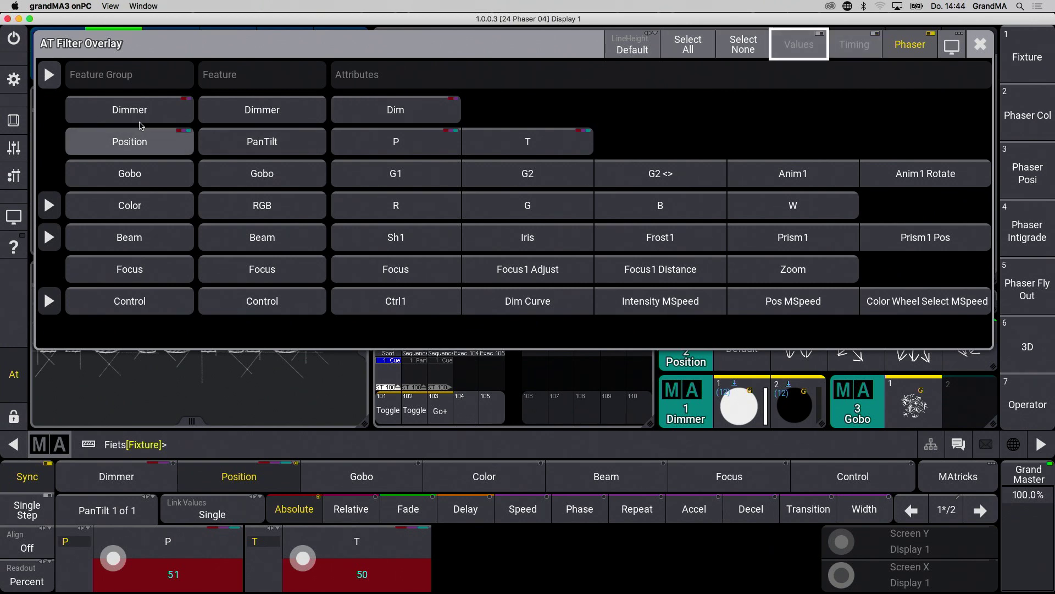
pyautogui.click(129, 109)
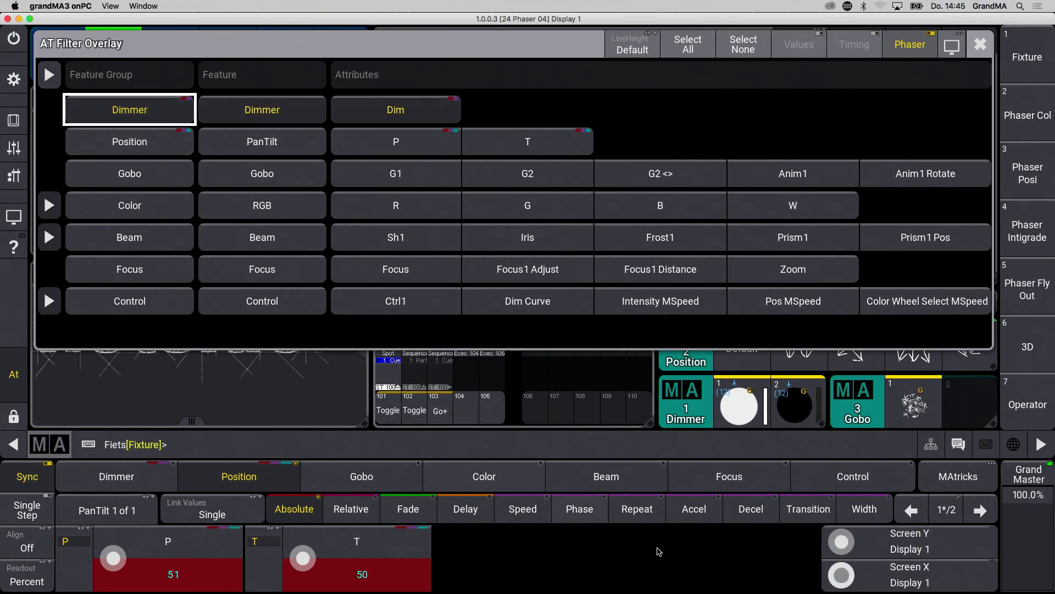
# Set the Dimmer phaser transition for the selected steps of the fly-out phaser
pyautogui.click(799, 509)
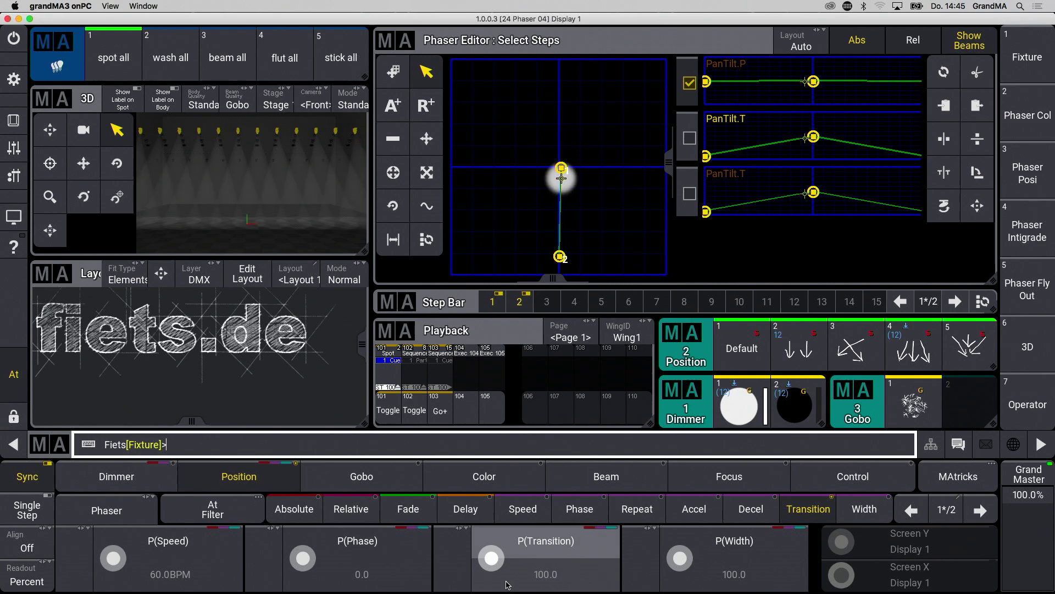
pyautogui.click(544, 544)
pyautogui.click(332, 369)
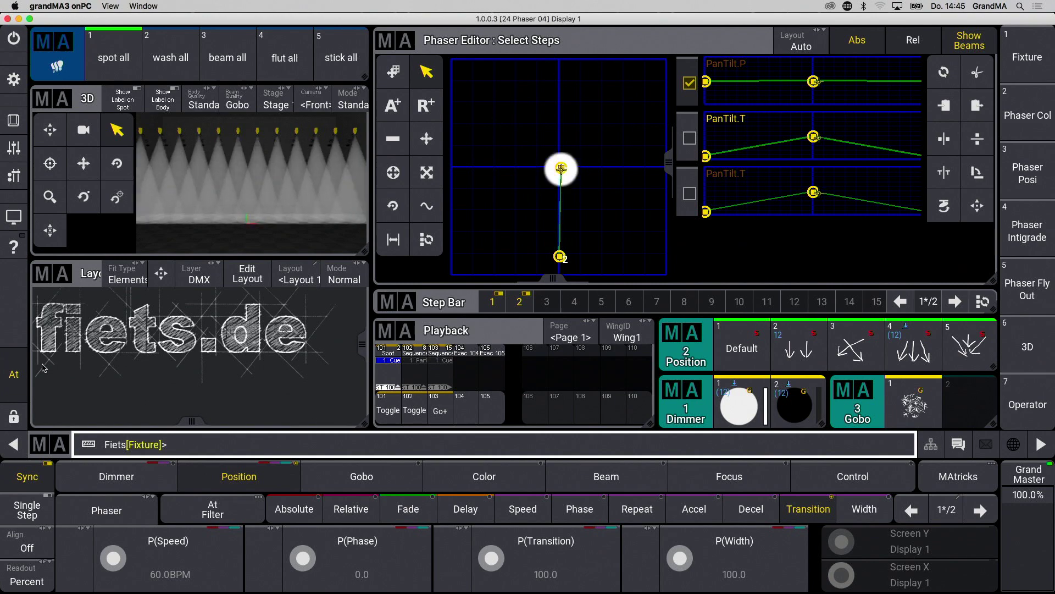
# Re-enable all attributes and the Values, Timing and Phaser layers in the At Filter
pyautogui.click(14, 373)
pyautogui.click(91, 374)
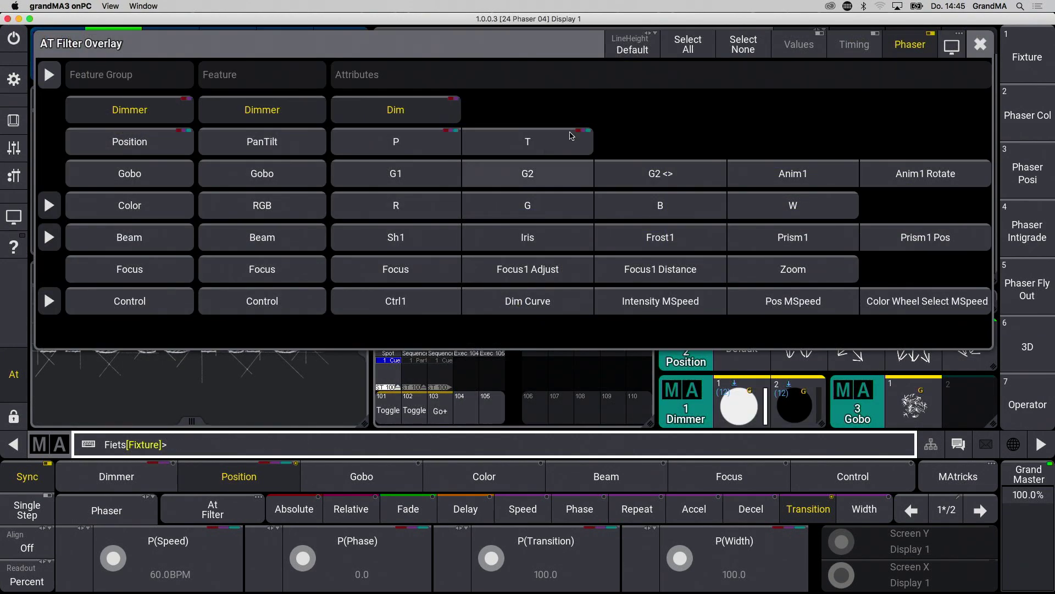
pyautogui.click(694, 45)
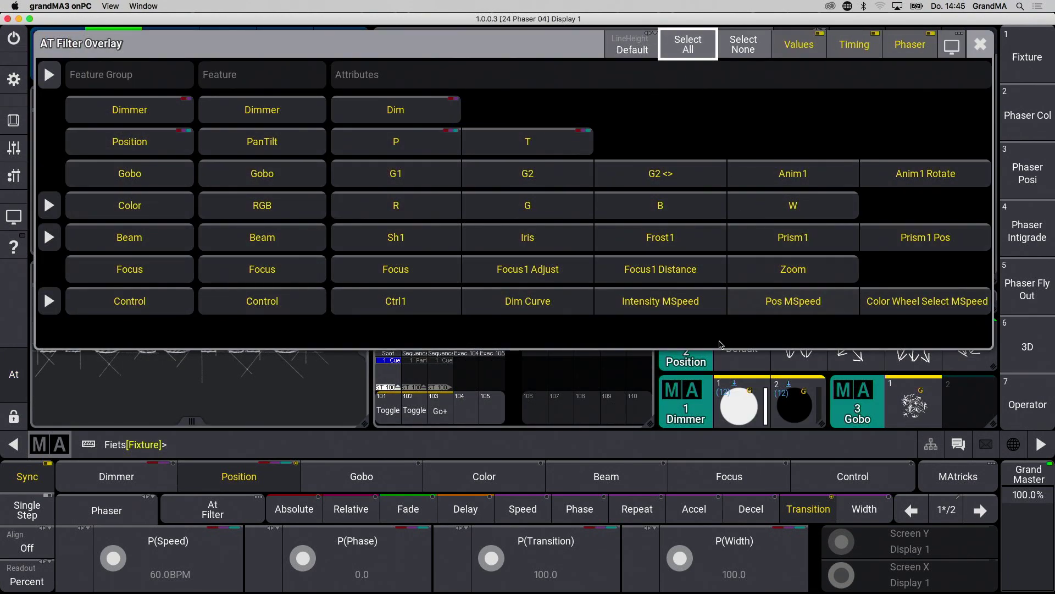
# Set the phaser speed to 20 BPM and the width of step 1 alone to 30 percent
pyautogui.click(196, 575)
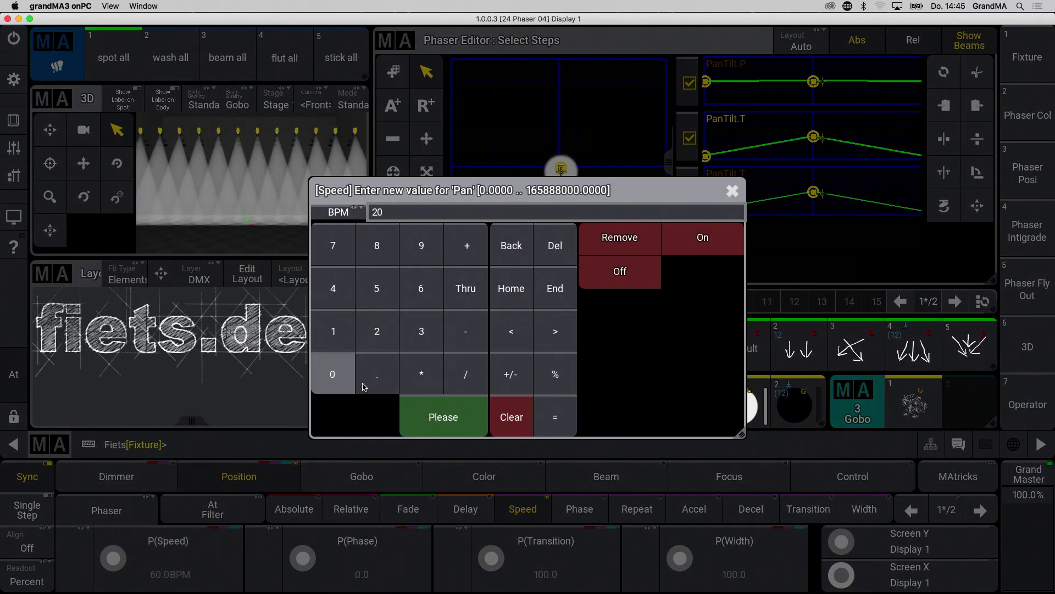
pyautogui.click(427, 416)
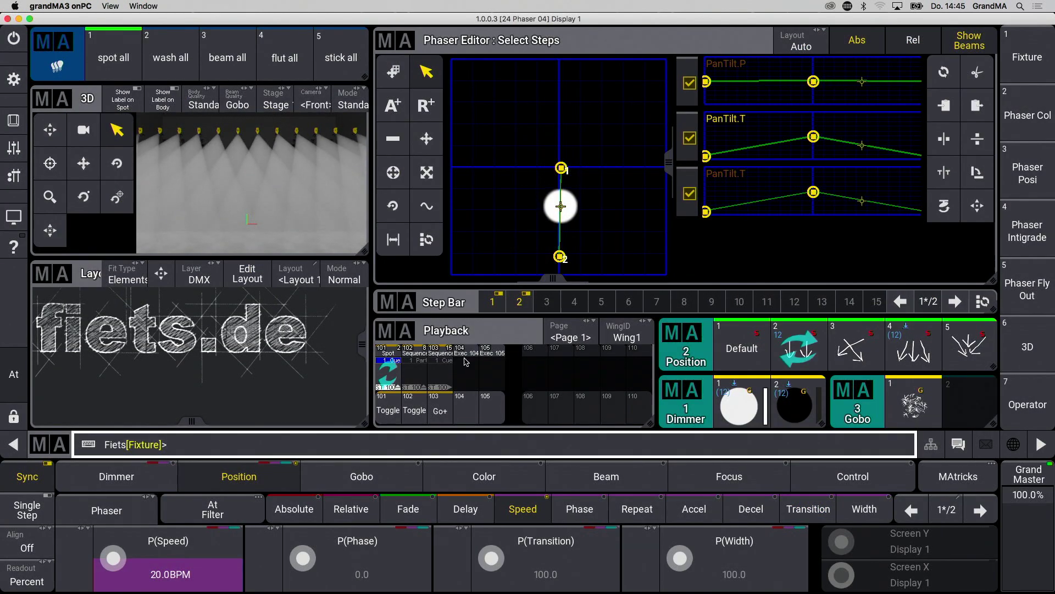
pyautogui.click(520, 300)
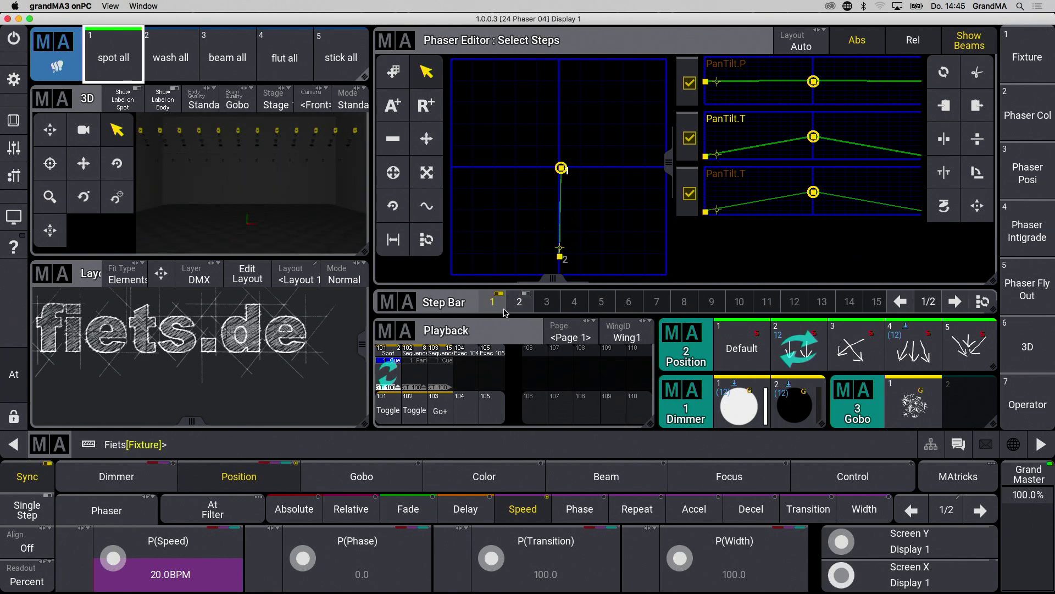
pyautogui.click(693, 555)
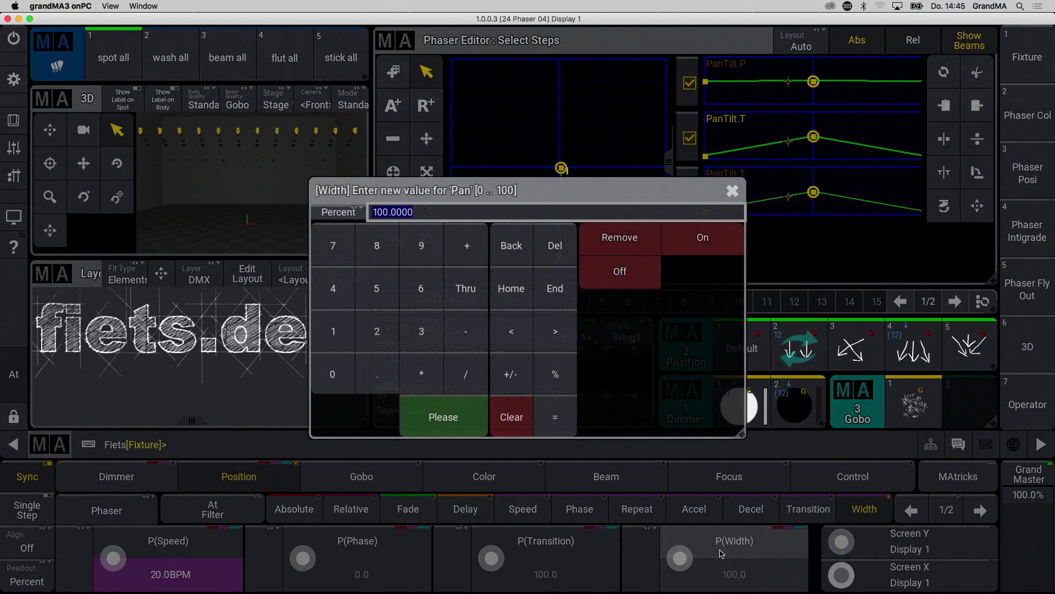
pyautogui.click(345, 377)
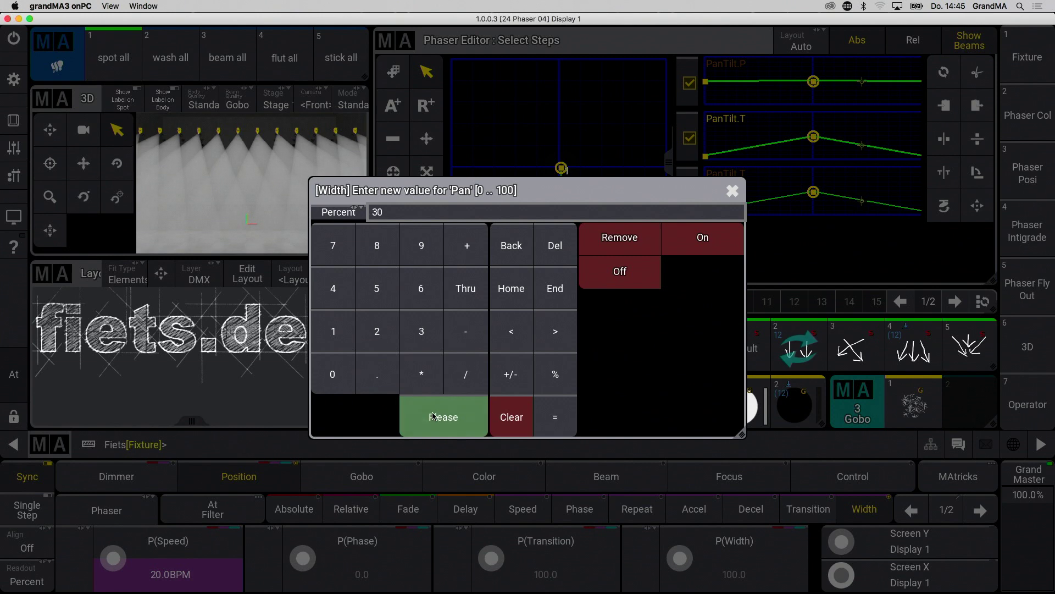
pyautogui.click(443, 417)
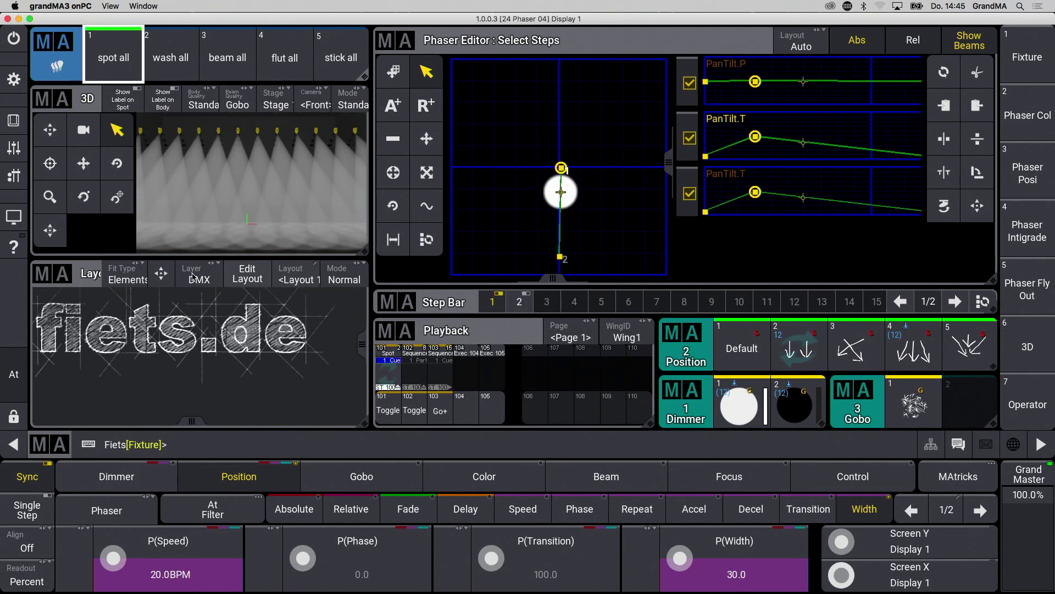
# Delete the Layout view window and add a MAtricks window in its place
pyautogui.click(57, 276)
pyautogui.click(632, 217)
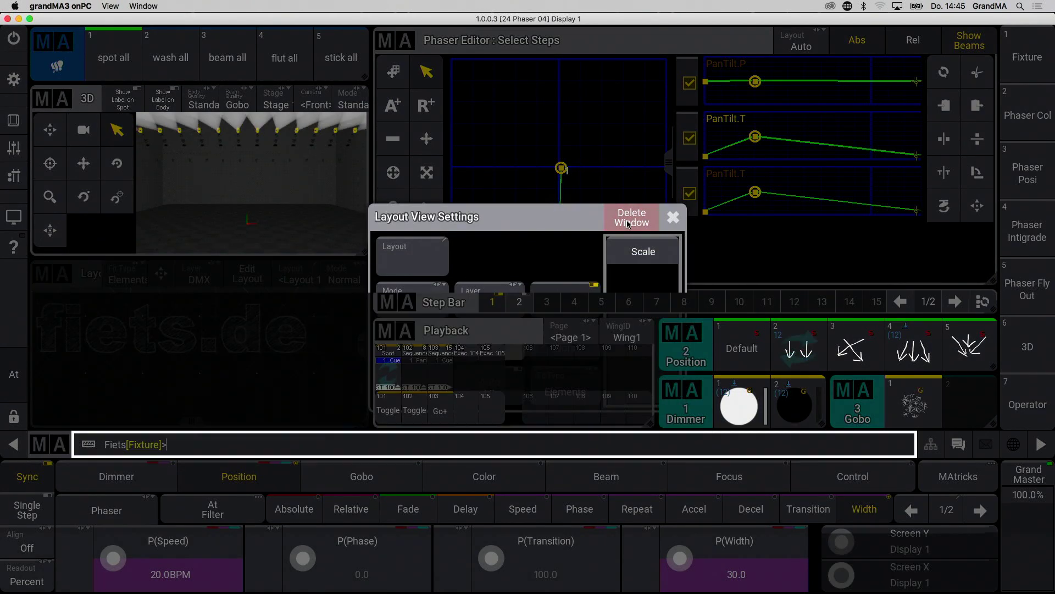
pyautogui.click(62, 295)
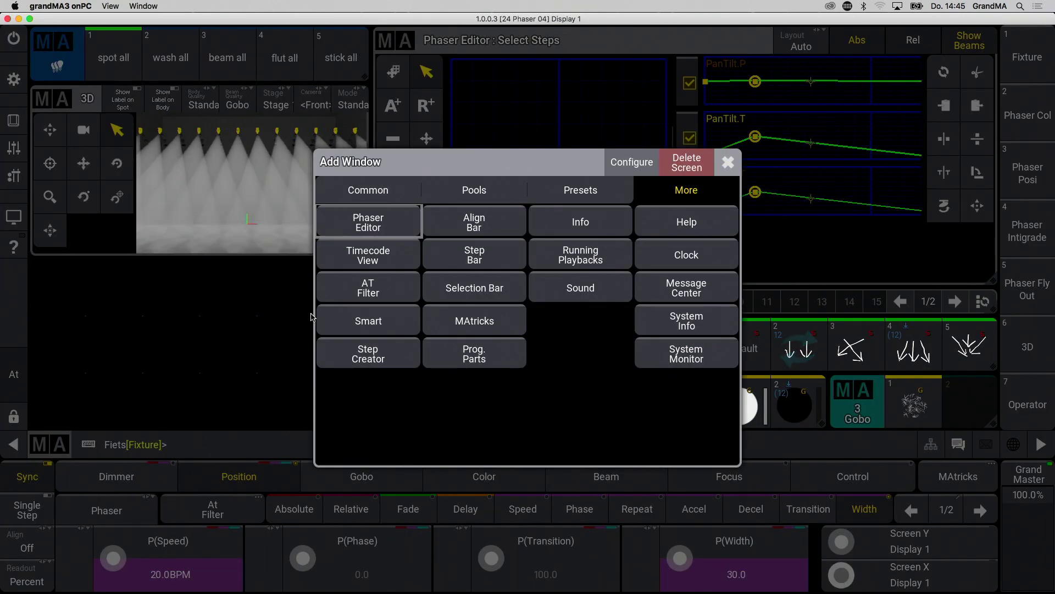
pyautogui.click(475, 321)
# Set MAtricks XGroup to 5 and XWidth to 2, and spread the phase across the spots from 0 to 480
pyautogui.click(130, 360)
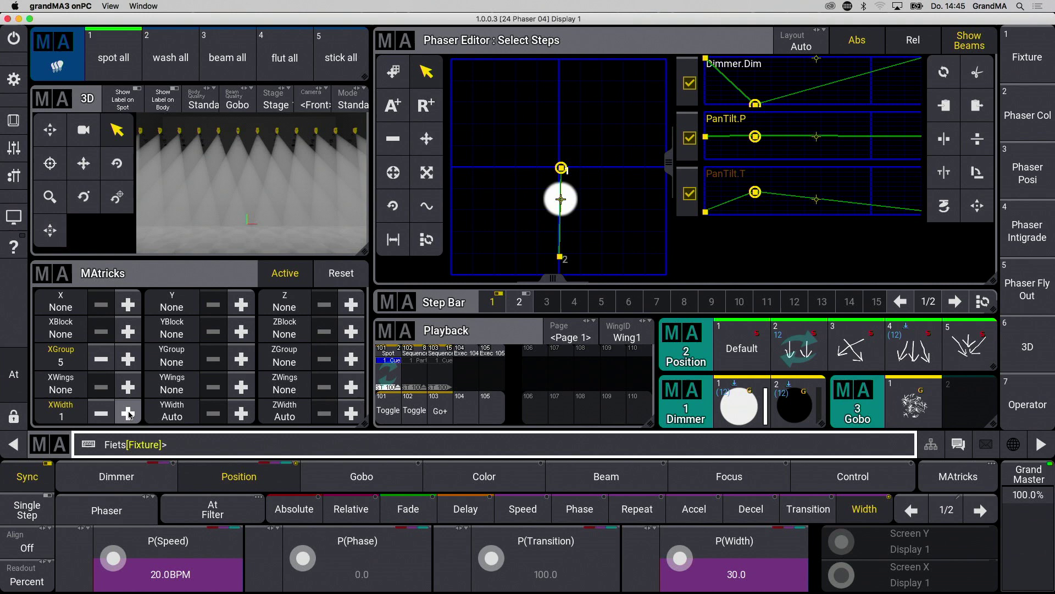
pyautogui.click(428, 210)
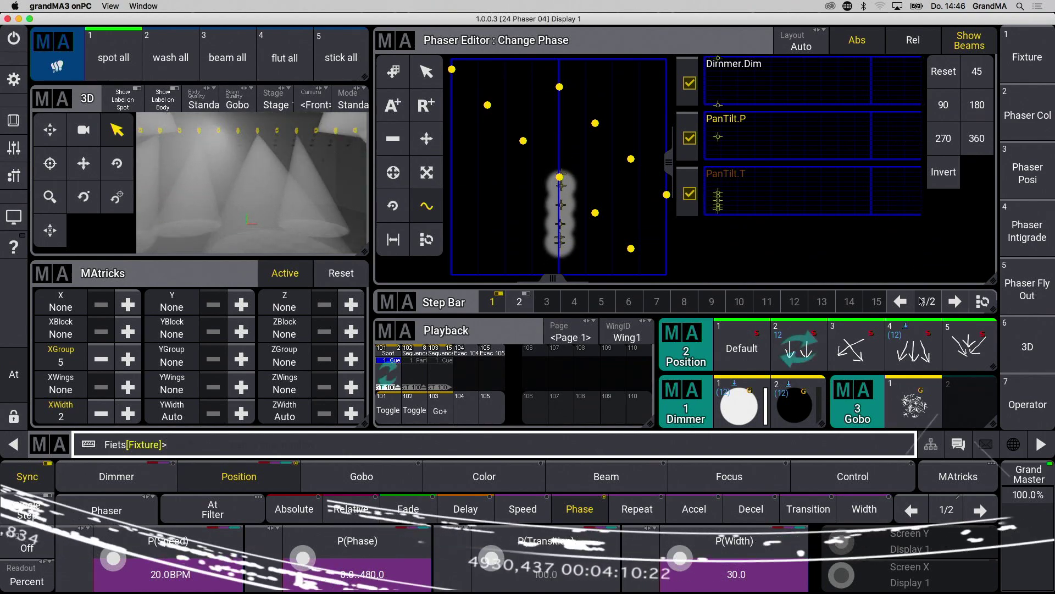
# Examine the running fly-out phaser on all spots in the full-size 3D view
pyautogui.click(1025, 359)
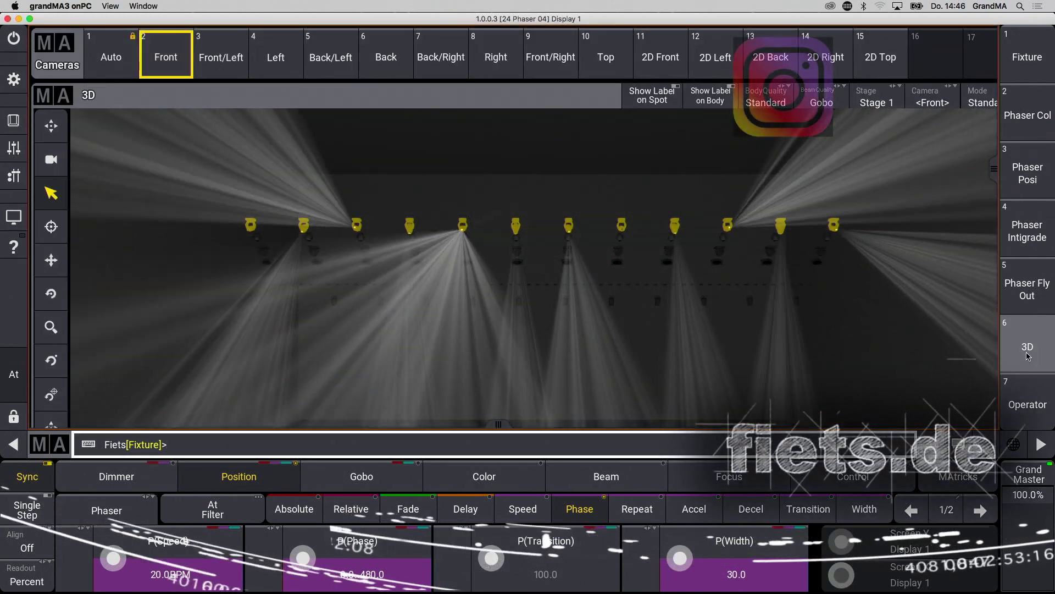
pyautogui.scroll(-3, 577, 257)
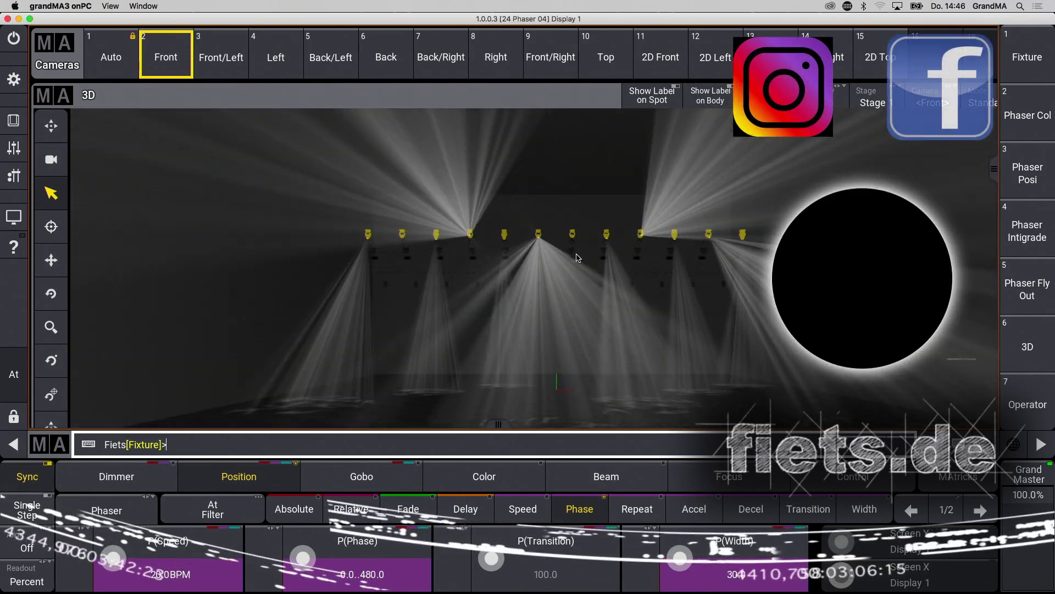
pyautogui.scroll(-2, 577, 257)
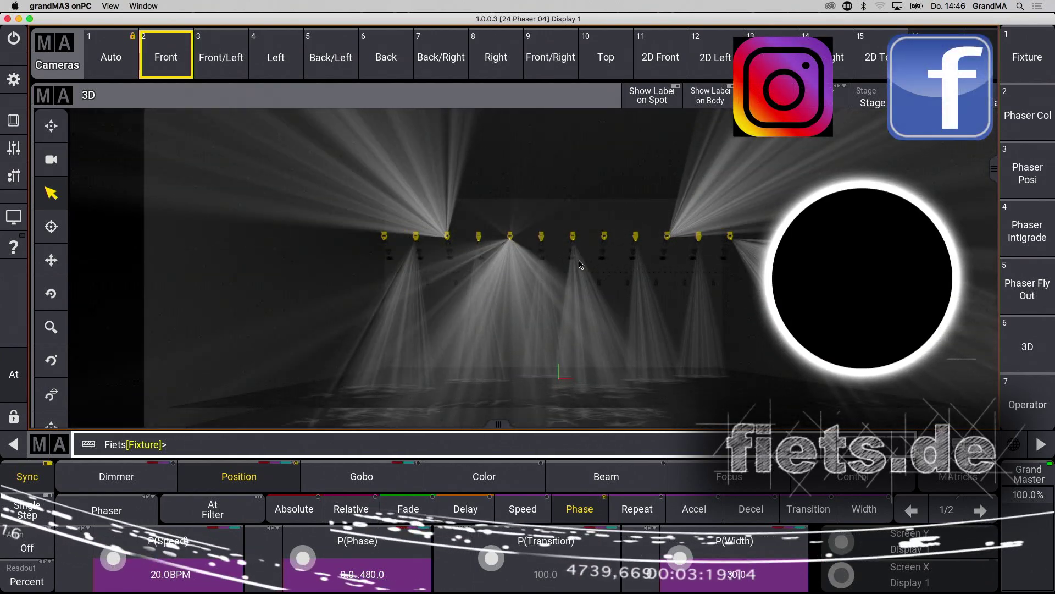